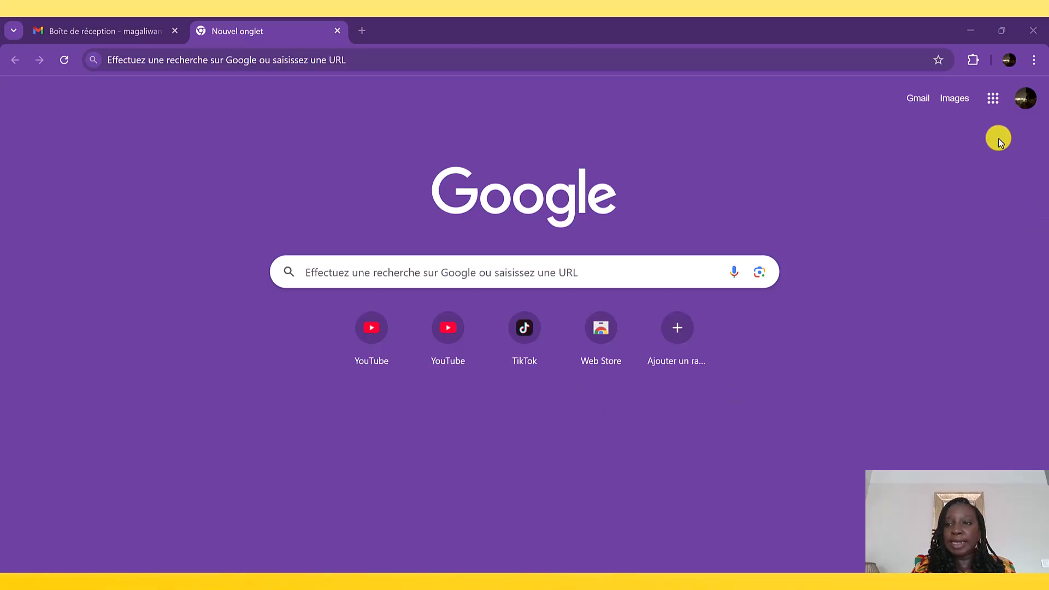
- Open Google Agenda from the Google apps, and open it again in a new tab from Gmail's Agenda side pane
{"action": "left_click", "coordinate": [995, 103]}
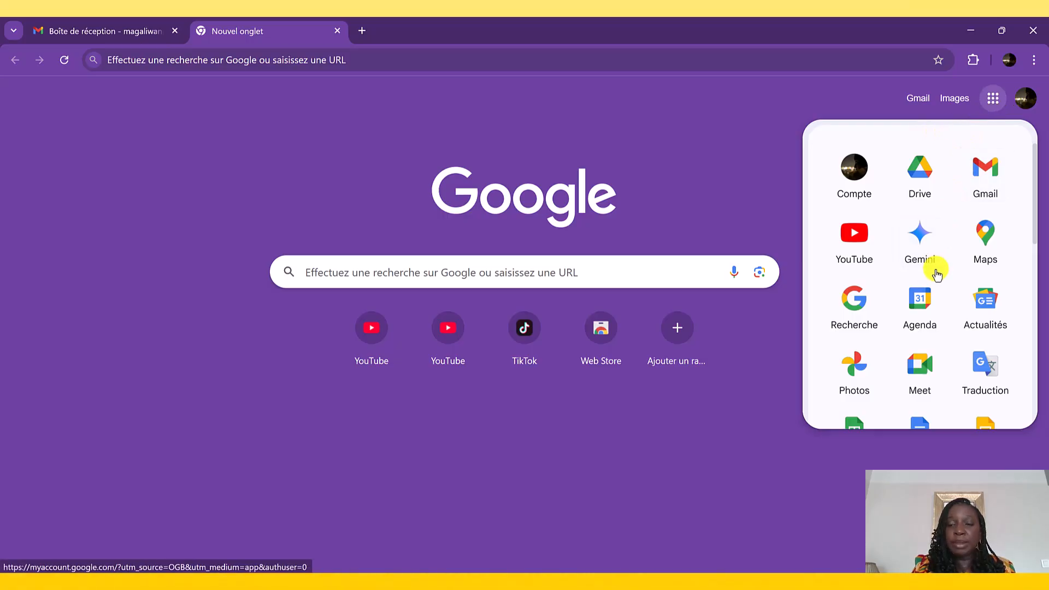
{"action": "left_click", "coordinate": [921, 322]}
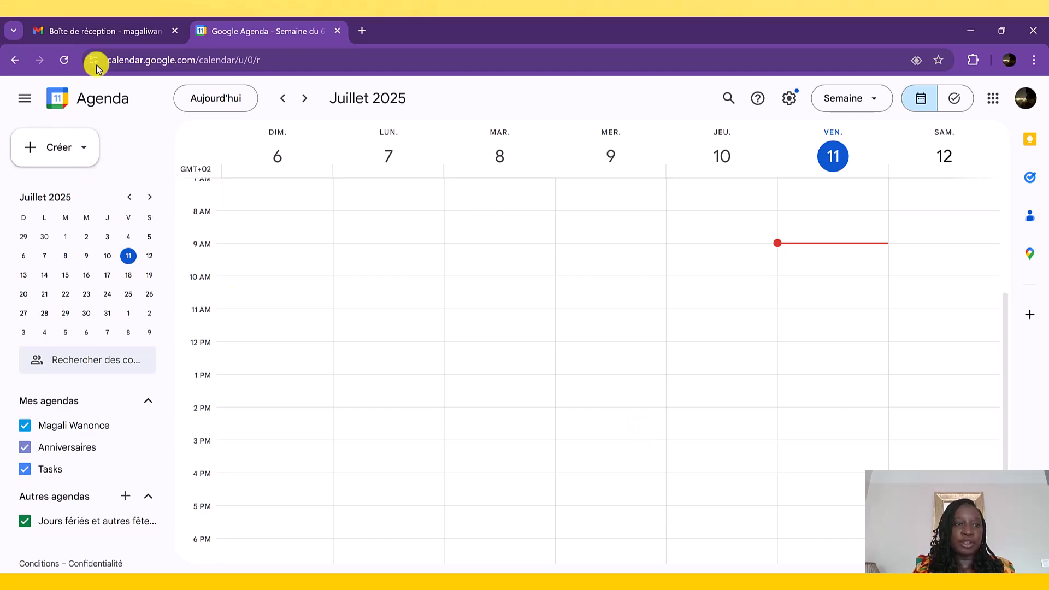
{"action": "left_click", "coordinate": [96, 30]}
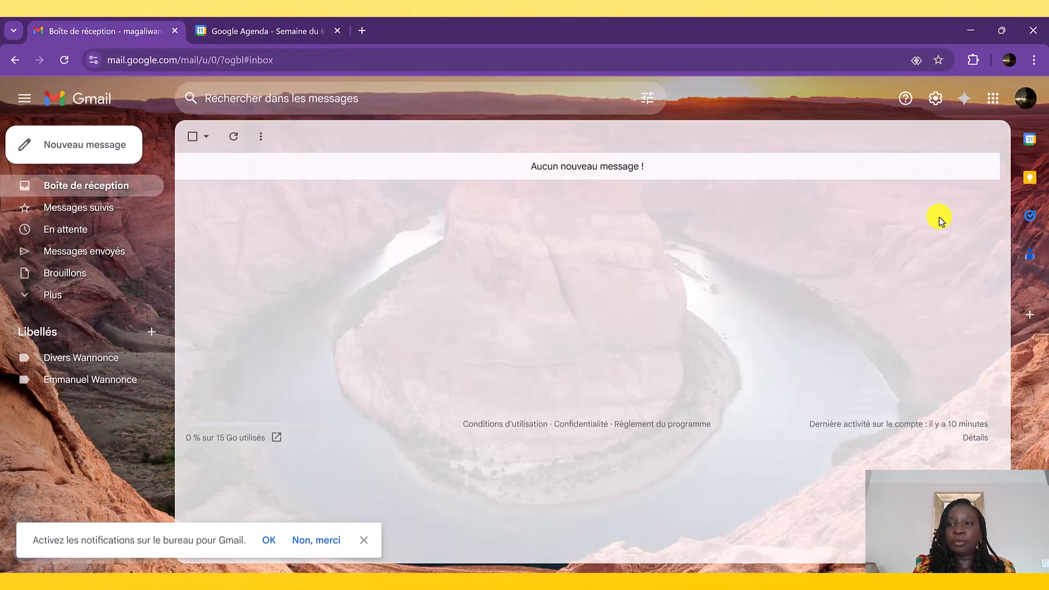
{"action": "left_click", "coordinate": [1032, 143]}
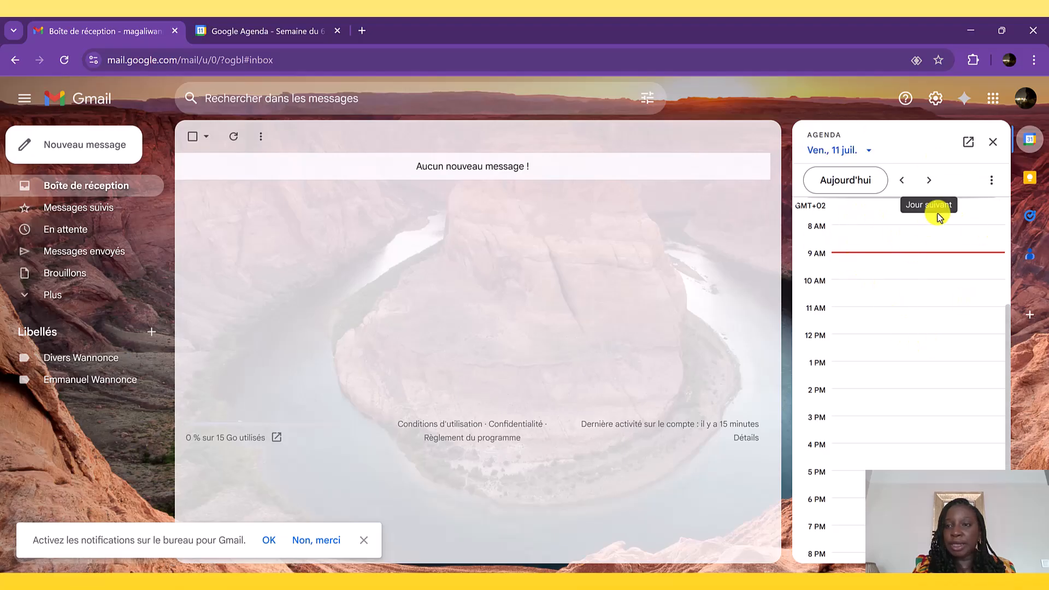
{"action": "left_click", "coordinate": [969, 143]}
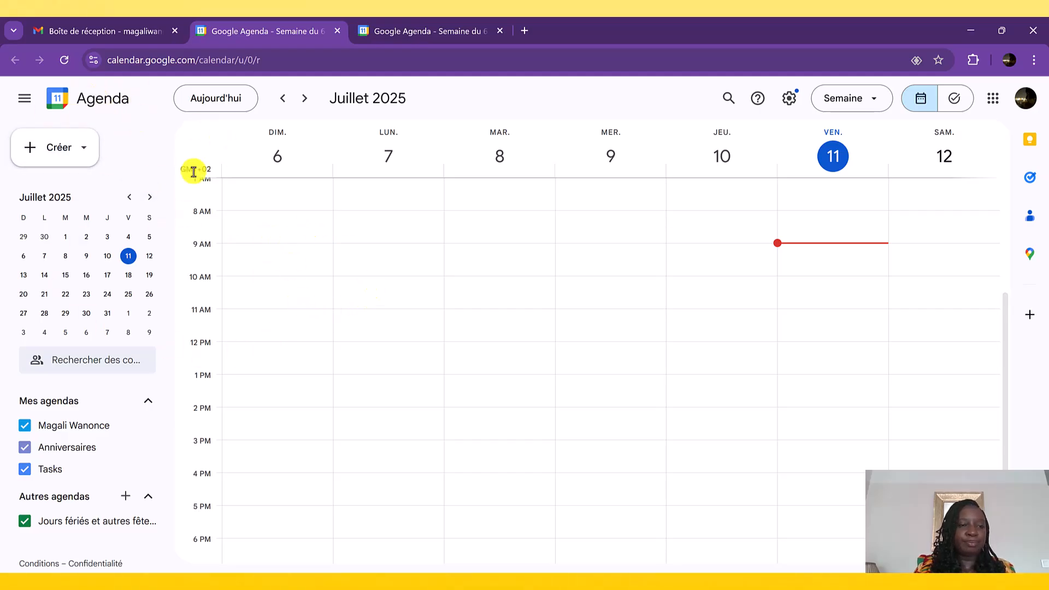
- Collapse and re-expand the calendar's main sidebar, and select 11 July 2025 in the mini calendar
{"action": "left_click", "coordinate": [30, 105]}
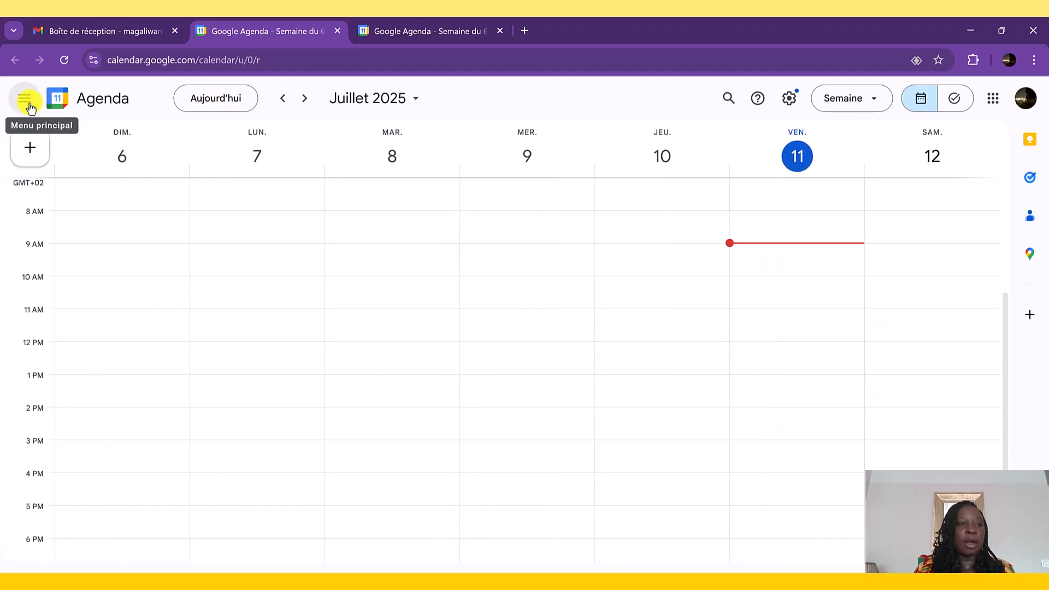
{"action": "left_click", "coordinate": [29, 105]}
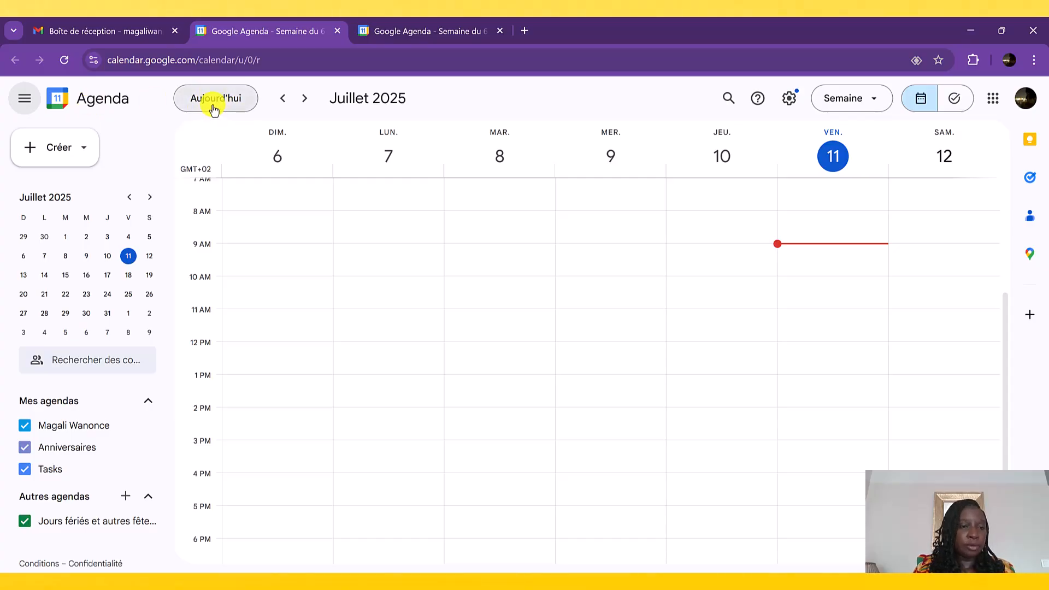
{"action": "left_click", "coordinate": [128, 256]}
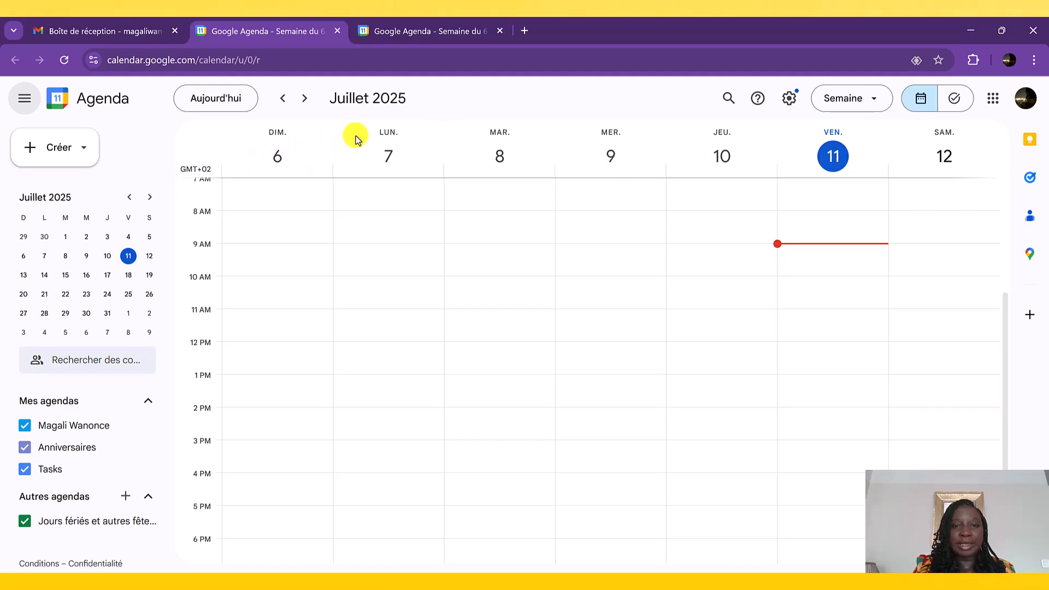
- Display the calendar in the Jour, Mois and Année views in turn
{"action": "left_click", "coordinate": [842, 104]}
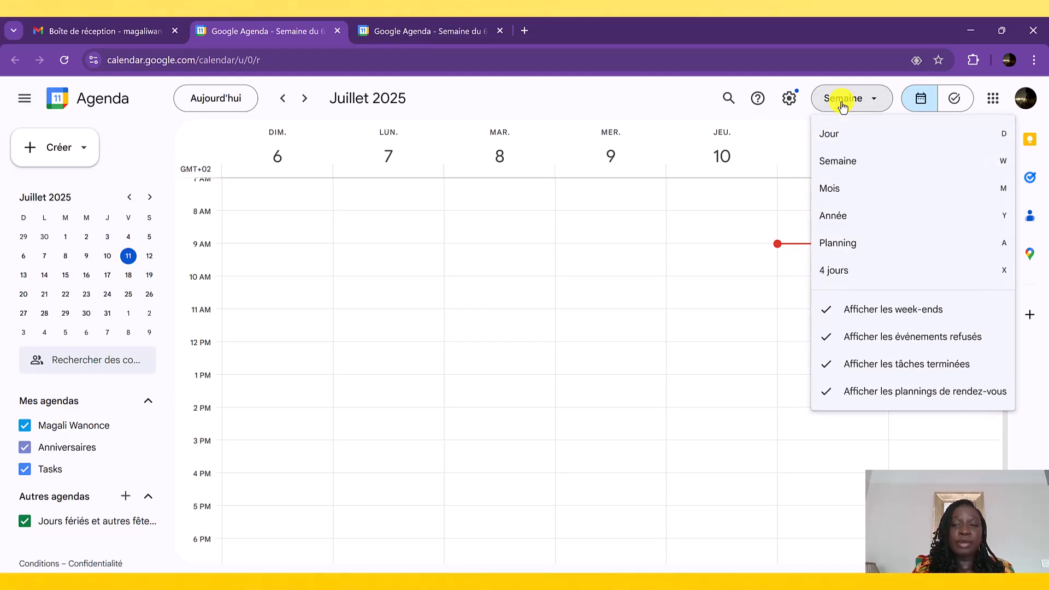
{"action": "left_click", "coordinate": [833, 137]}
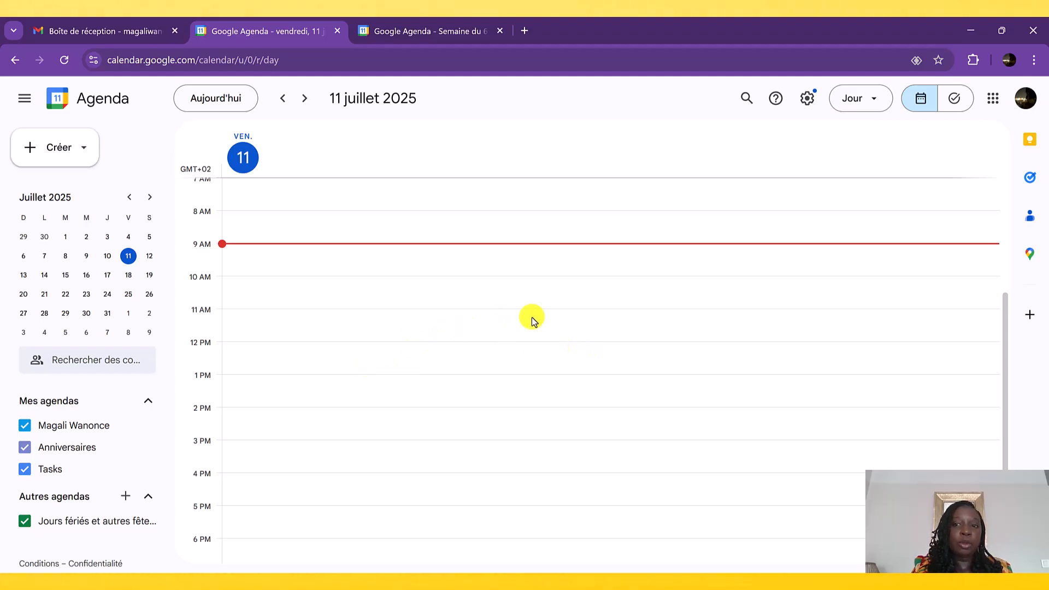
{"action": "left_click", "coordinate": [857, 104]}
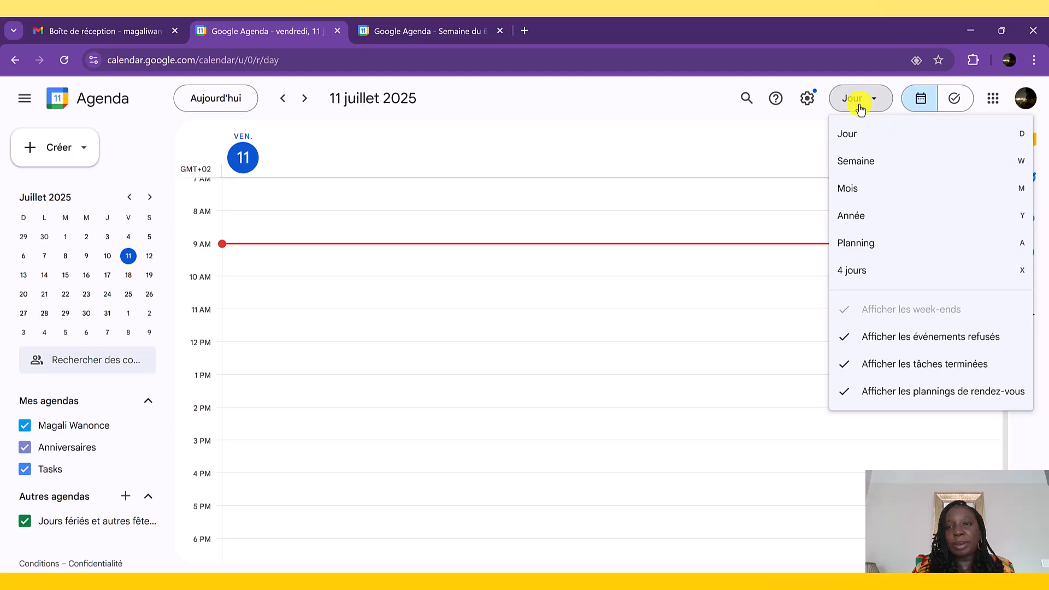
{"action": "left_click", "coordinate": [855, 191]}
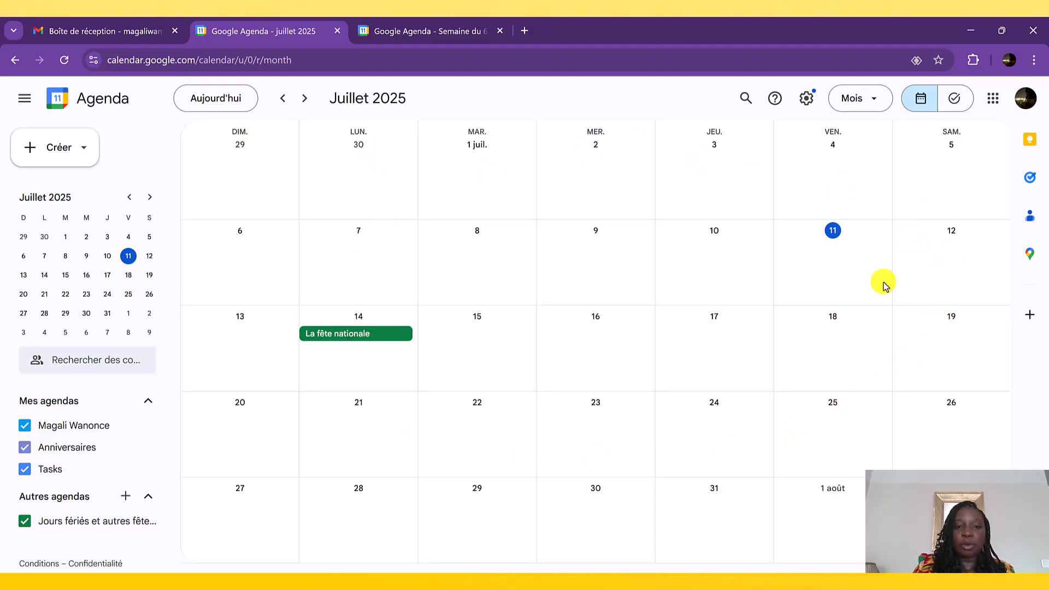
{"action": "left_click", "coordinate": [861, 103]}
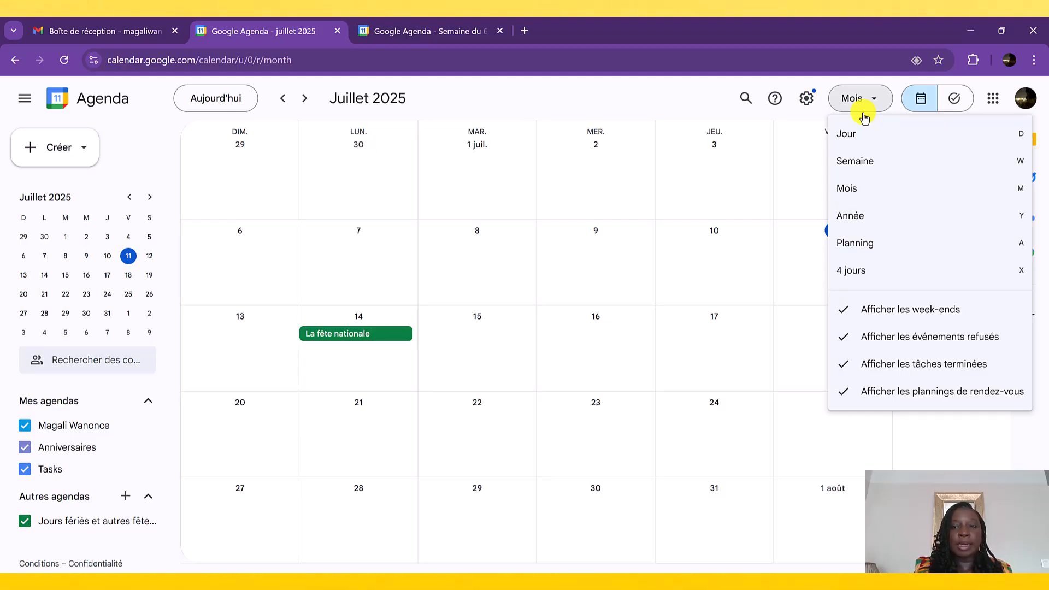
{"action": "left_click", "coordinate": [888, 224]}
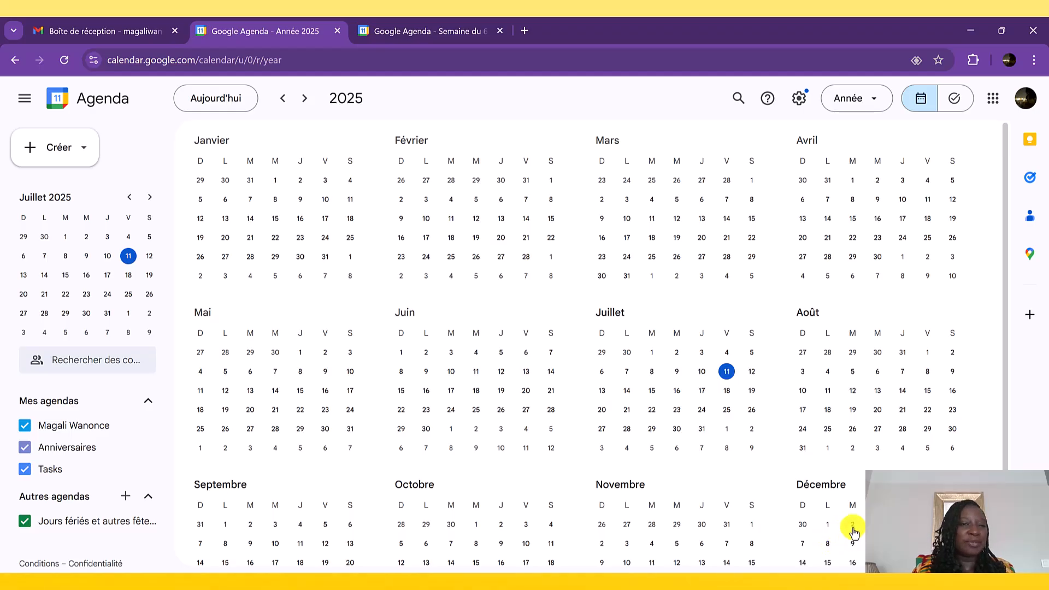
- Display the calendar in the Planning view and in the 4 jours view
{"action": "left_click", "coordinate": [857, 99]}
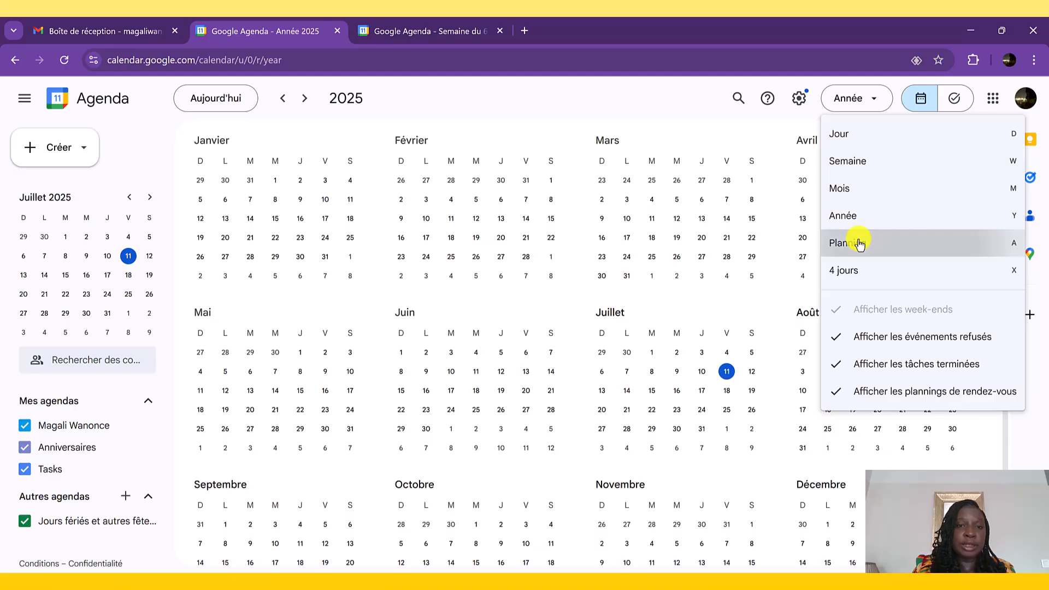
{"action": "left_click", "coordinate": [860, 244]}
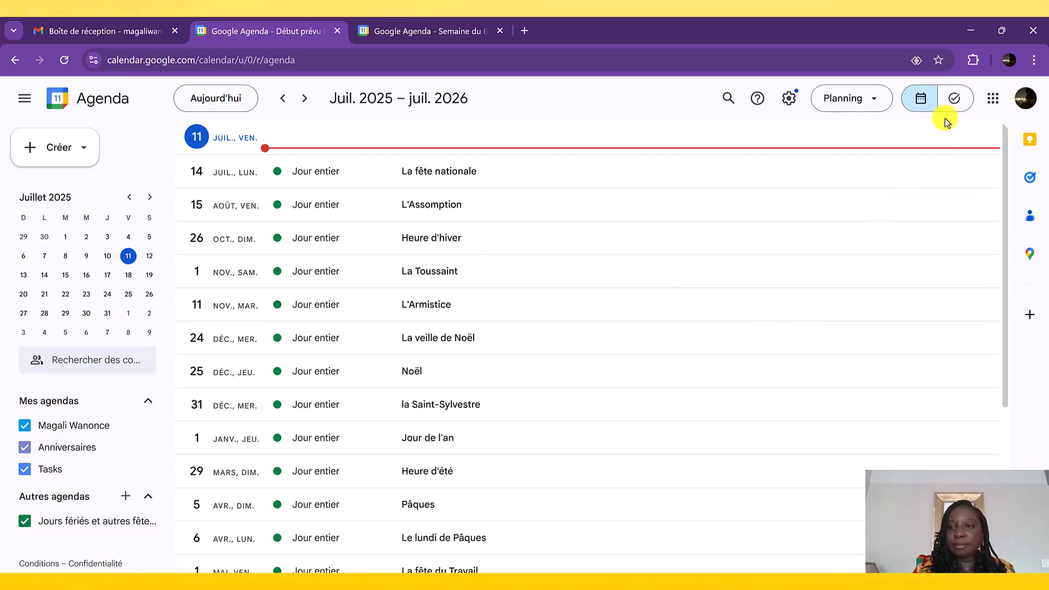
{"action": "left_click", "coordinate": [884, 106]}
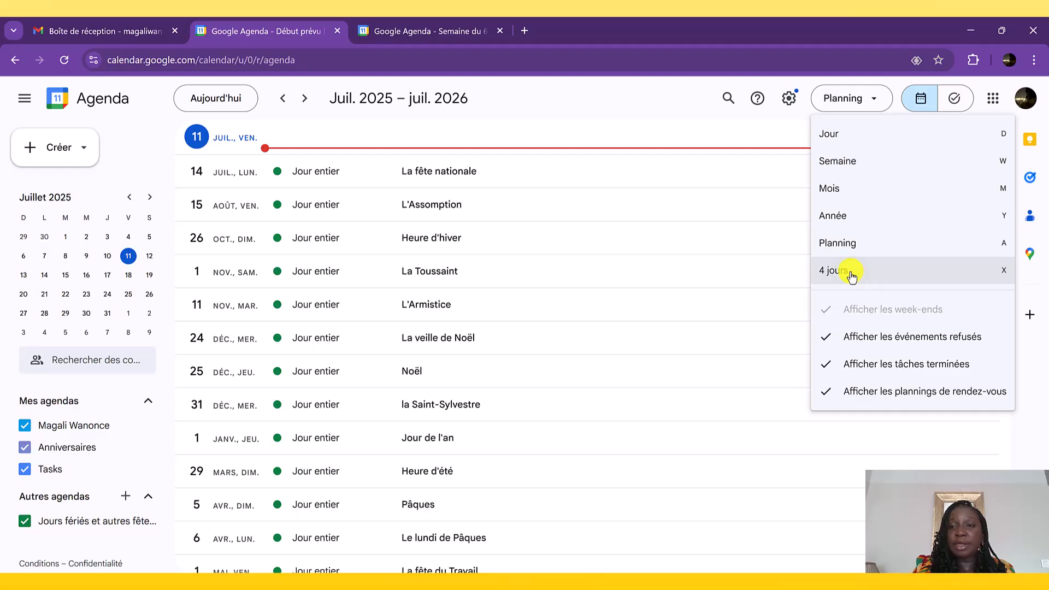
{"action": "left_click", "coordinate": [854, 276]}
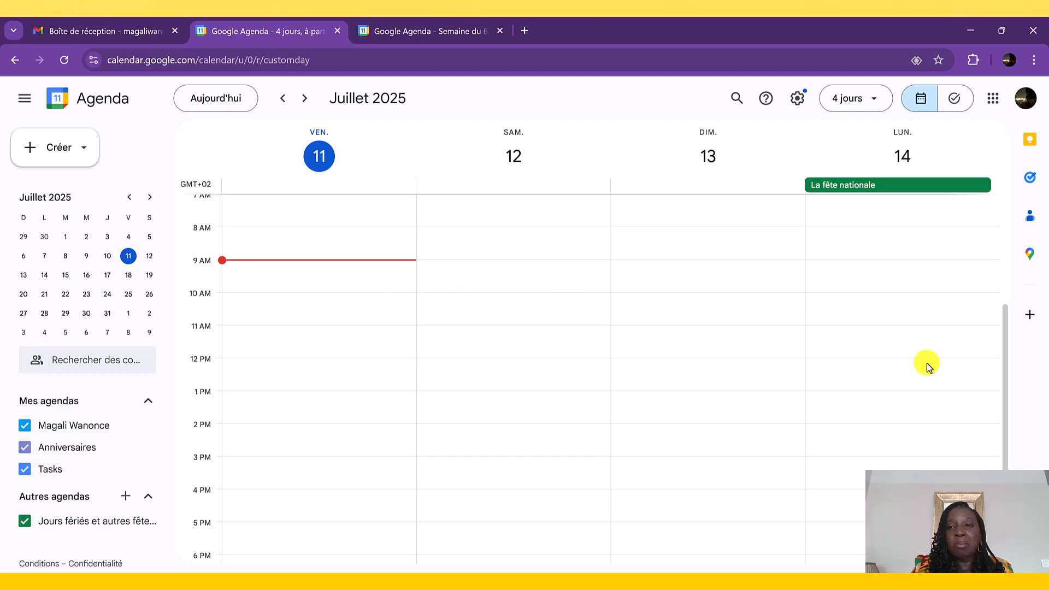
- Switch the calendar back to the Semaine view, and browse to the following week and back
{"action": "left_click", "coordinate": [848, 106]}
{"action": "left_click", "coordinate": [853, 159]}
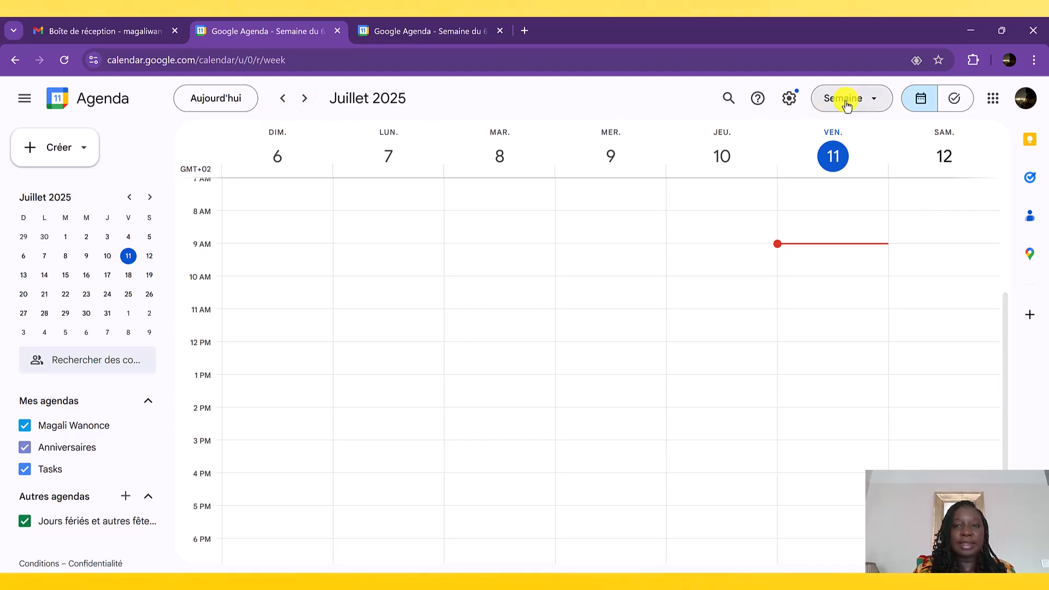
{"action": "left_click", "coordinate": [307, 99]}
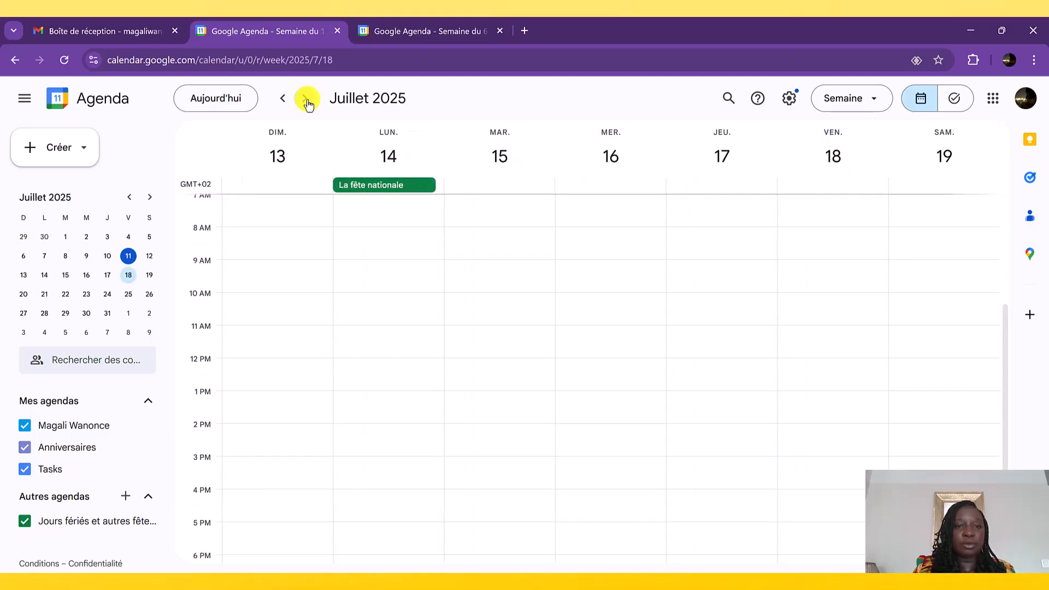
{"action": "left_click", "coordinate": [283, 99]}
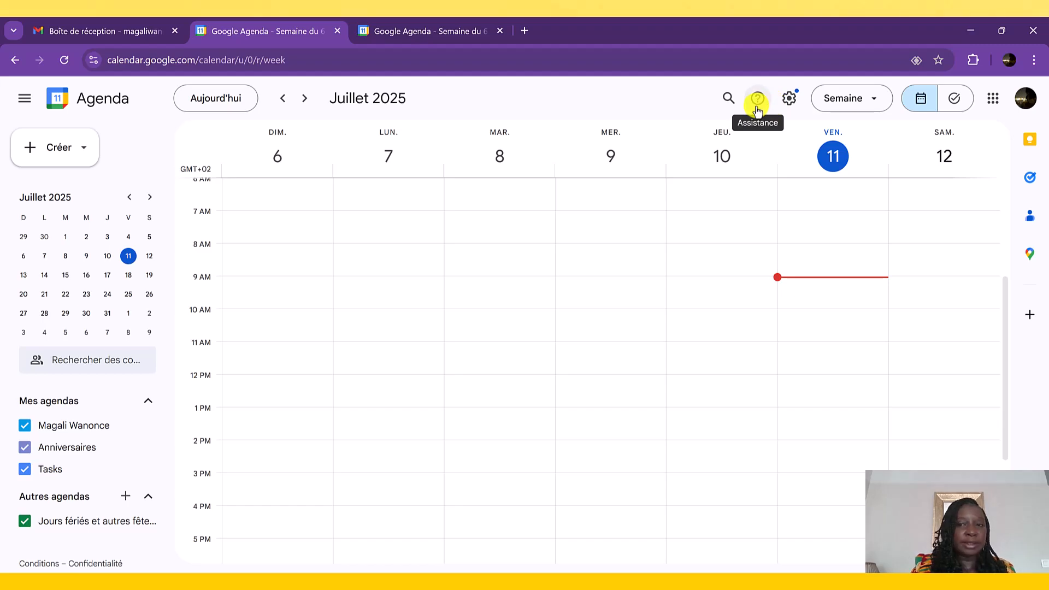
- In the calendar's general settings, set the date format to 31/12/2025 and the time format to 13:00
{"action": "left_click", "coordinate": [792, 109]}
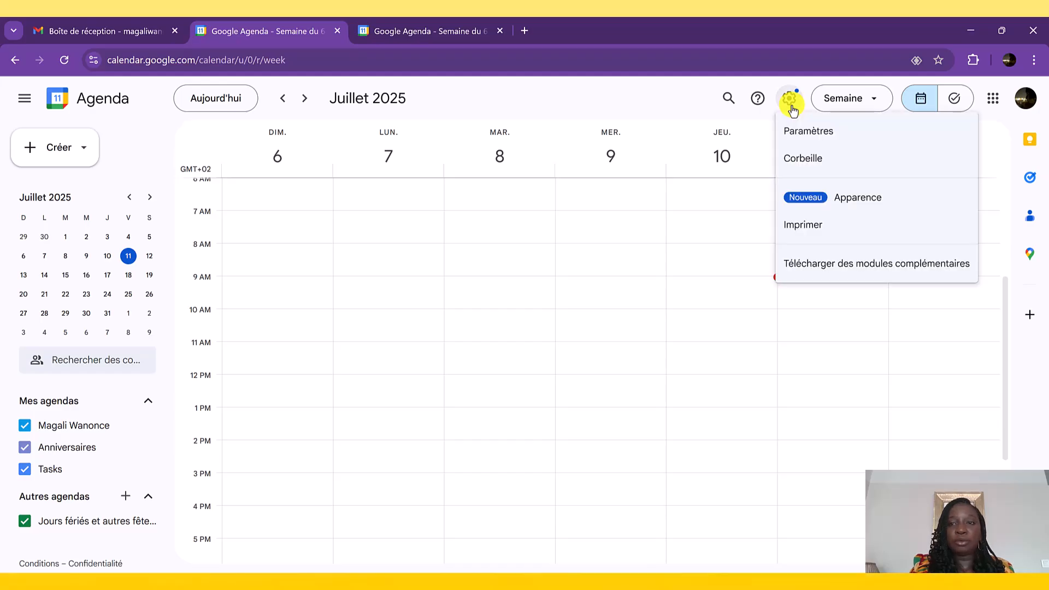
{"action": "left_click", "coordinate": [803, 136]}
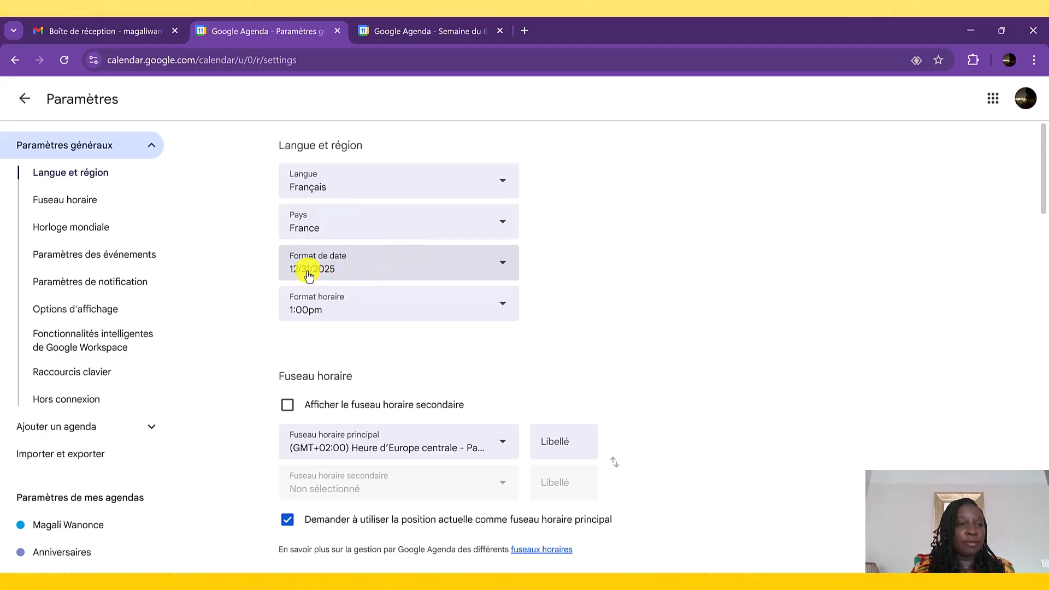
{"action": "left_click", "coordinate": [501, 267]}
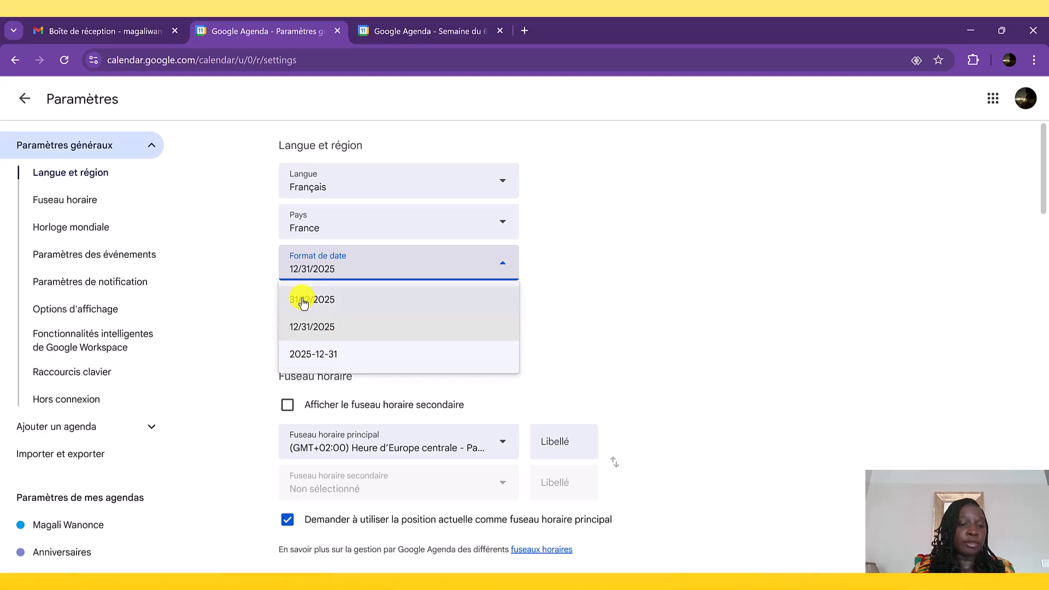
{"action": "left_click", "coordinate": [304, 302]}
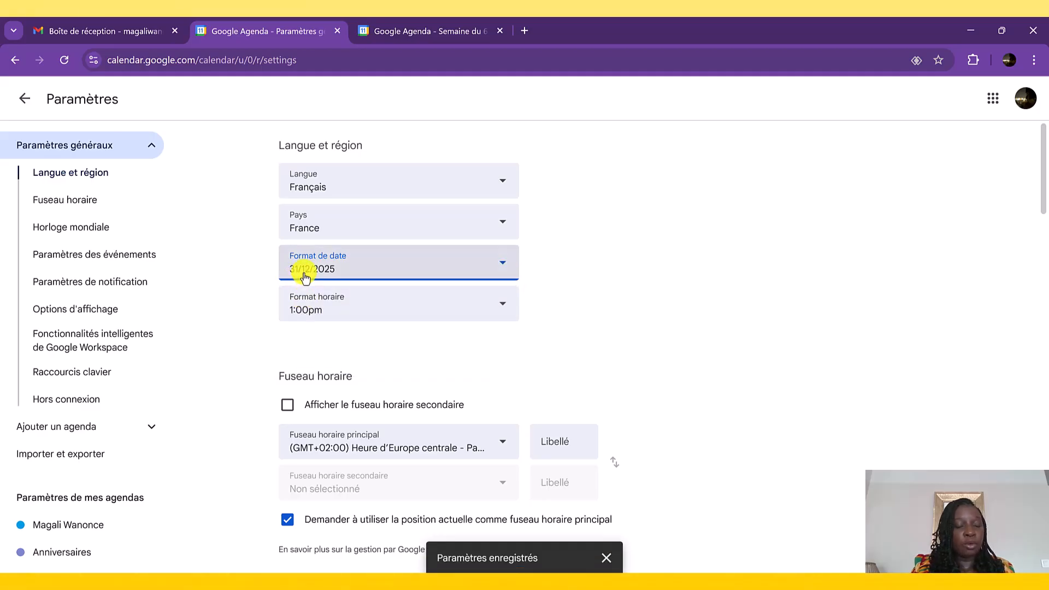
{"action": "left_click", "coordinate": [506, 266]}
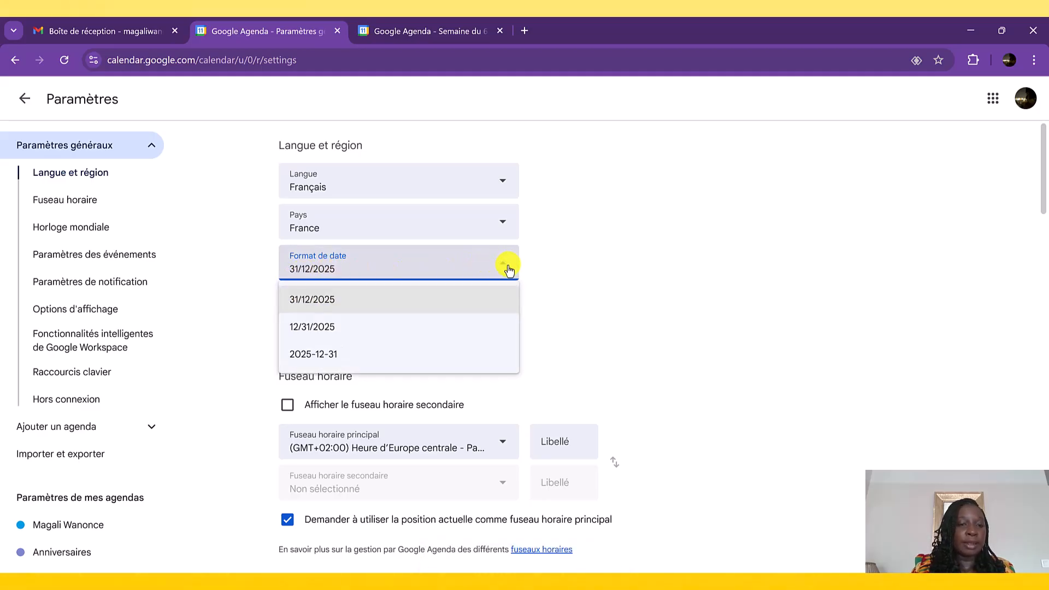
{"action": "left_click", "coordinate": [681, 289]}
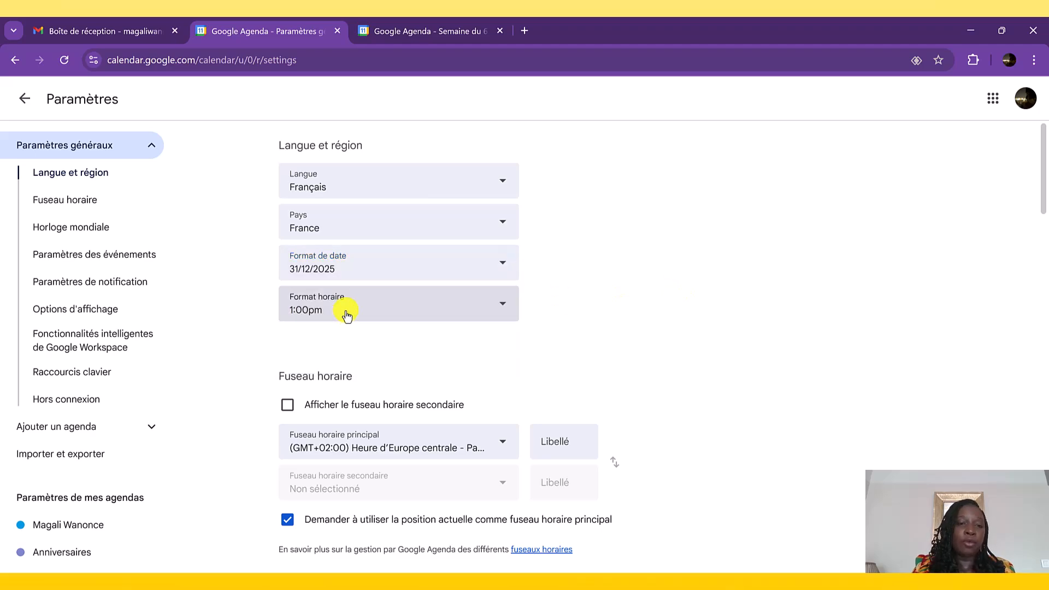
{"action": "left_click", "coordinate": [347, 314]}
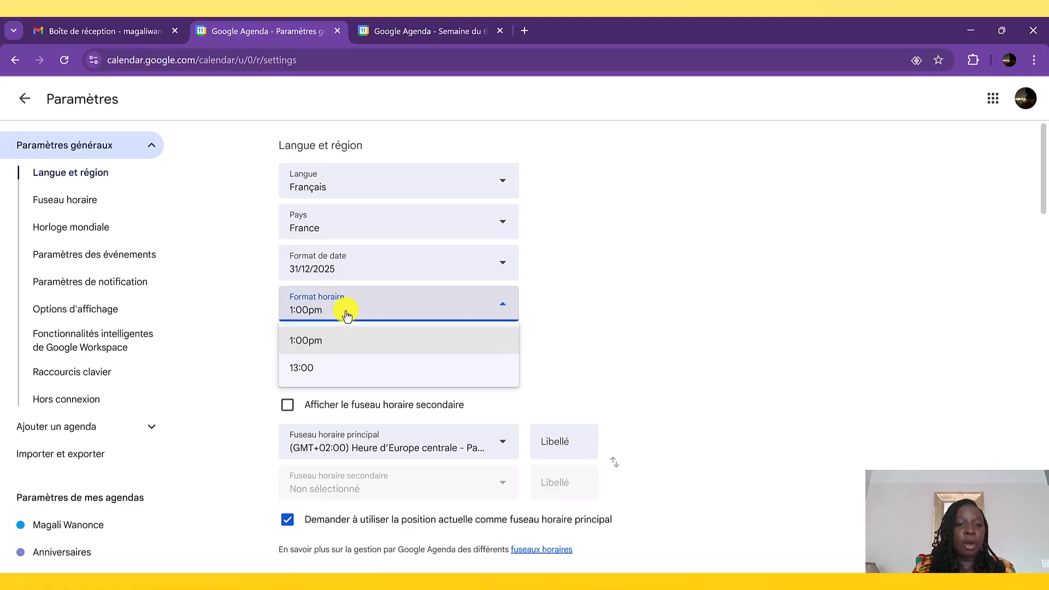
{"action": "left_click", "coordinate": [303, 367]}
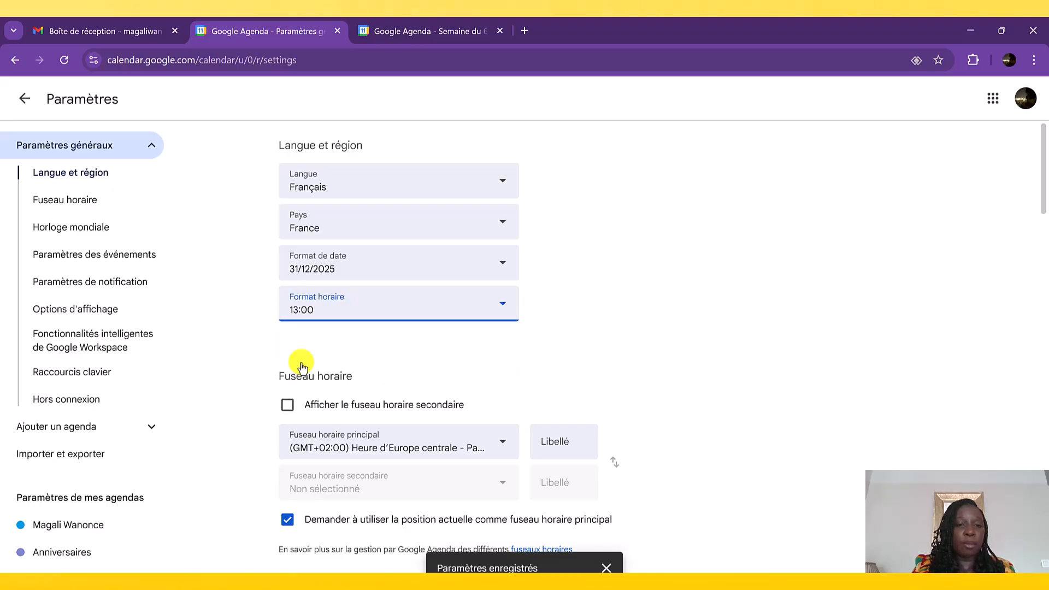
- In the event settings, view the default duration choices and set the adding of invitations to the calendar to De tout le monde
{"action": "scroll", "coordinate": [685, 371], "scroll_direction": "down", "scroll_amount": 3}
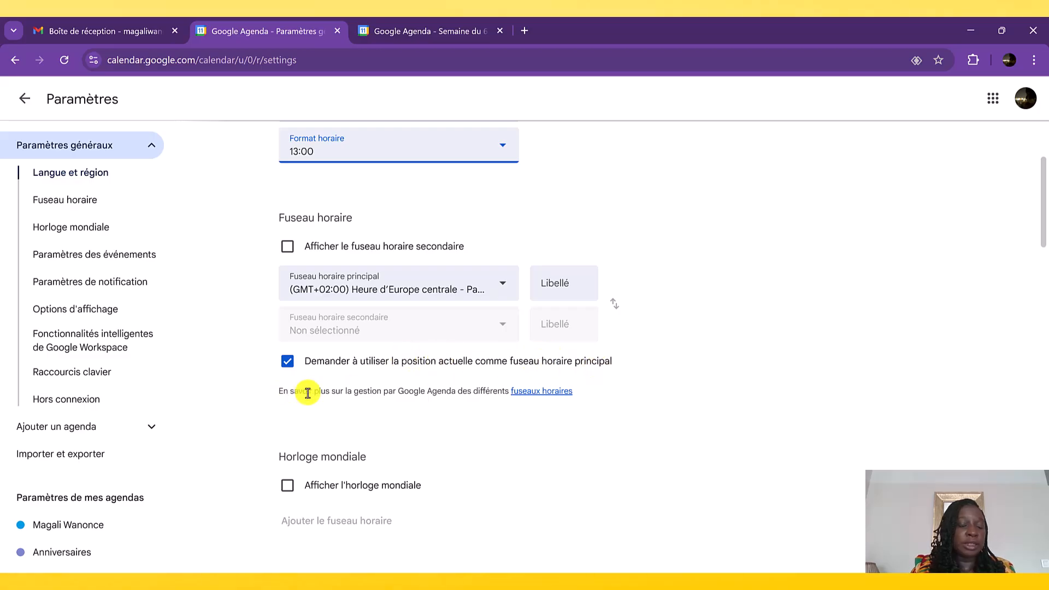
{"action": "scroll", "coordinate": [304, 393], "scroll_direction": "down", "scroll_amount": 3}
{"action": "scroll", "coordinate": [307, 393], "scroll_direction": "down", "scroll_amount": 1}
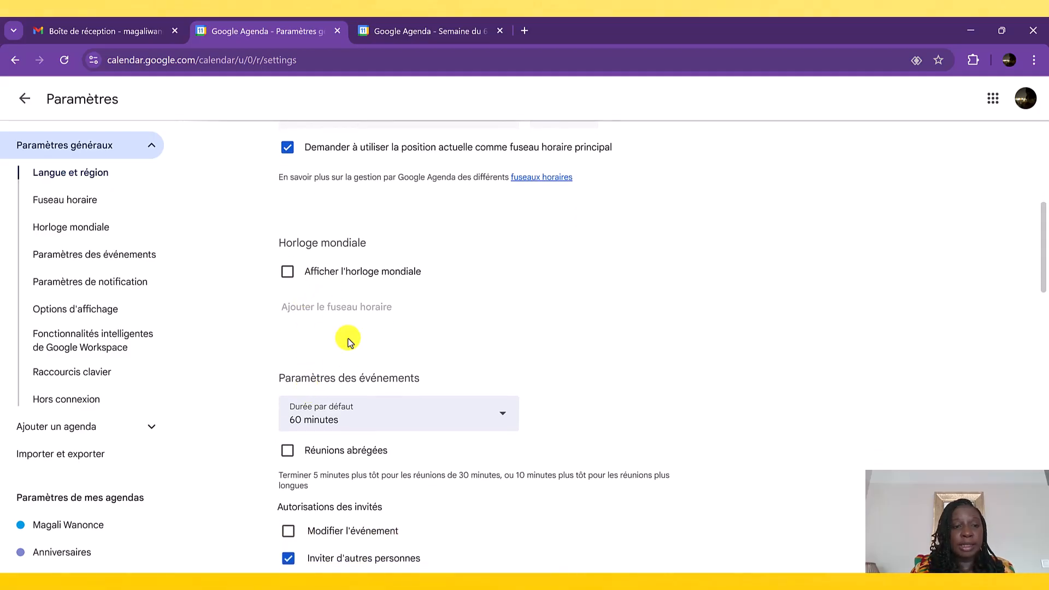
{"action": "scroll", "coordinate": [311, 404], "scroll_direction": "down", "scroll_amount": 2}
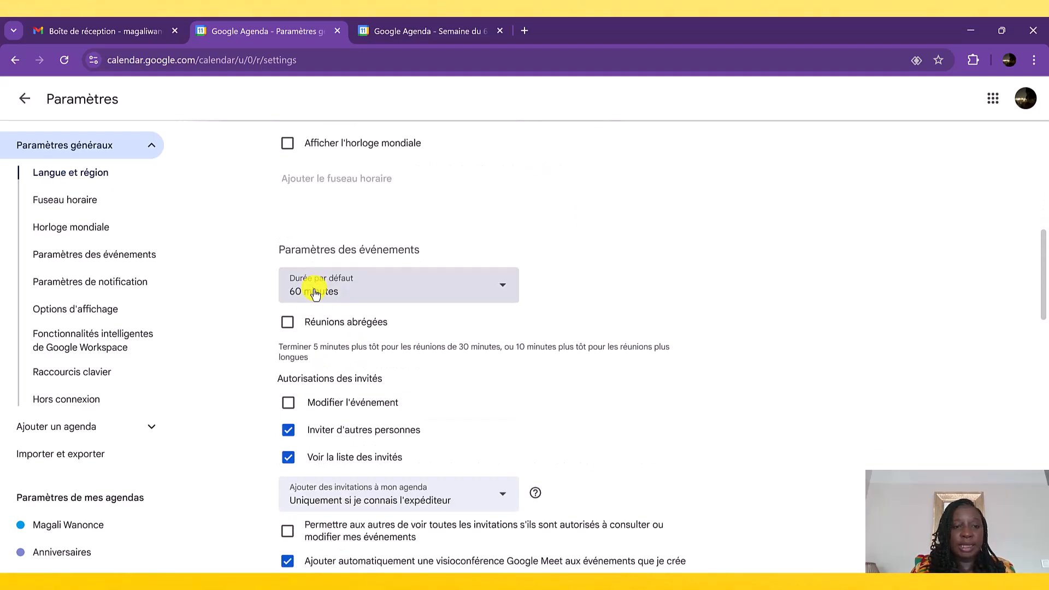
{"action": "left_click", "coordinate": [381, 295]}
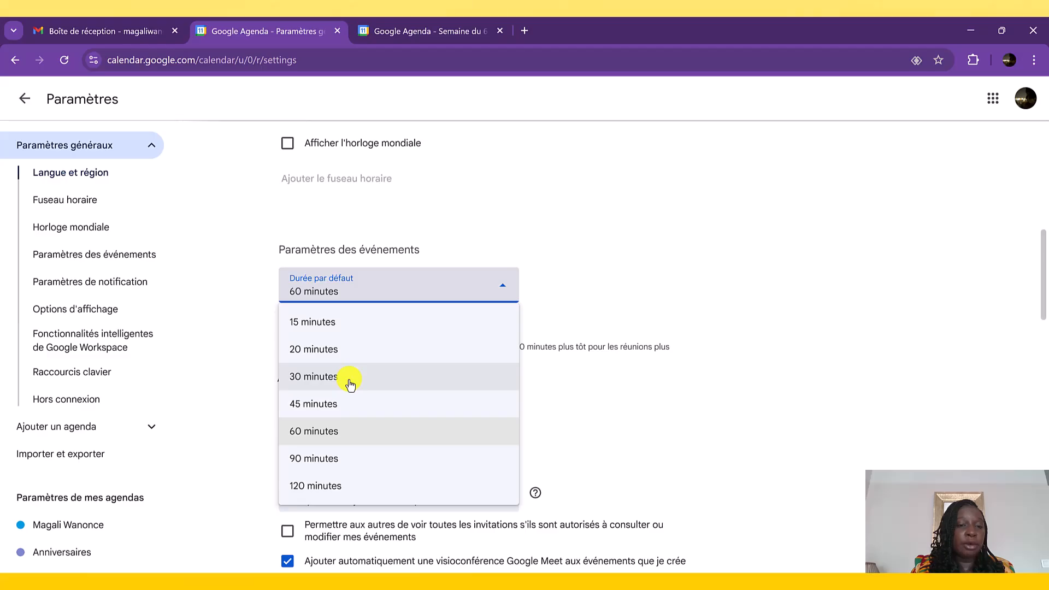
{"action": "left_click", "coordinate": [578, 308]}
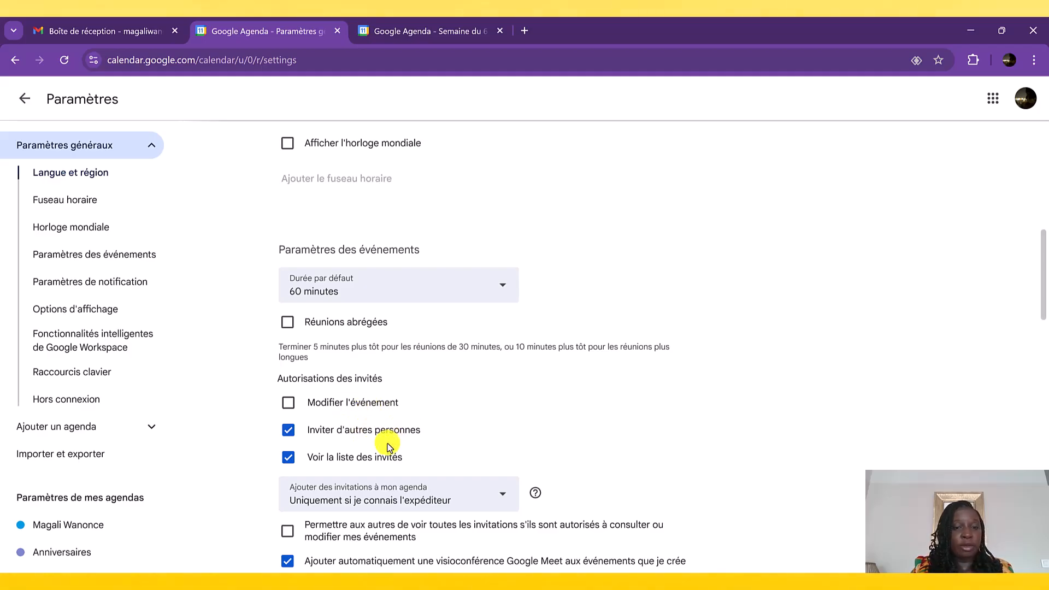
{"action": "scroll", "coordinate": [352, 463], "scroll_direction": "down", "scroll_amount": 2}
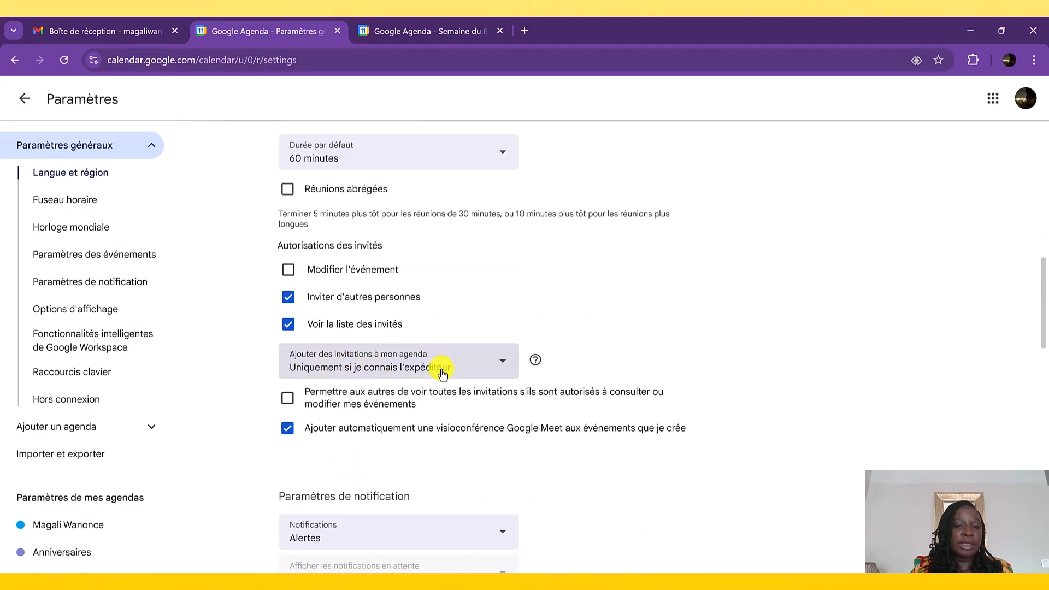
{"action": "left_click", "coordinate": [491, 376]}
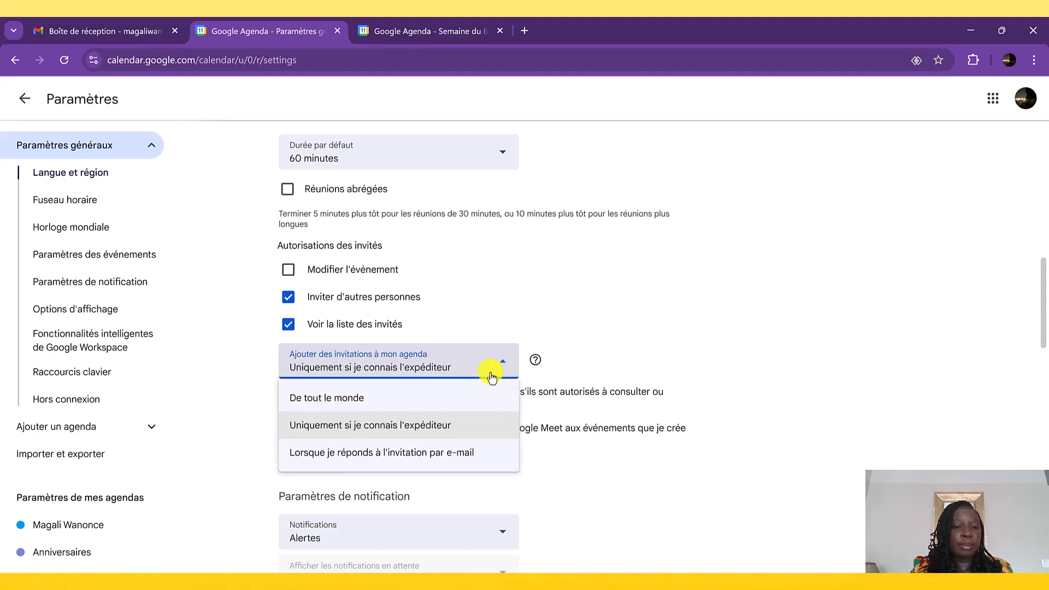
{"action": "left_click", "coordinate": [393, 402]}
{"action": "left_click", "coordinate": [680, 364]}
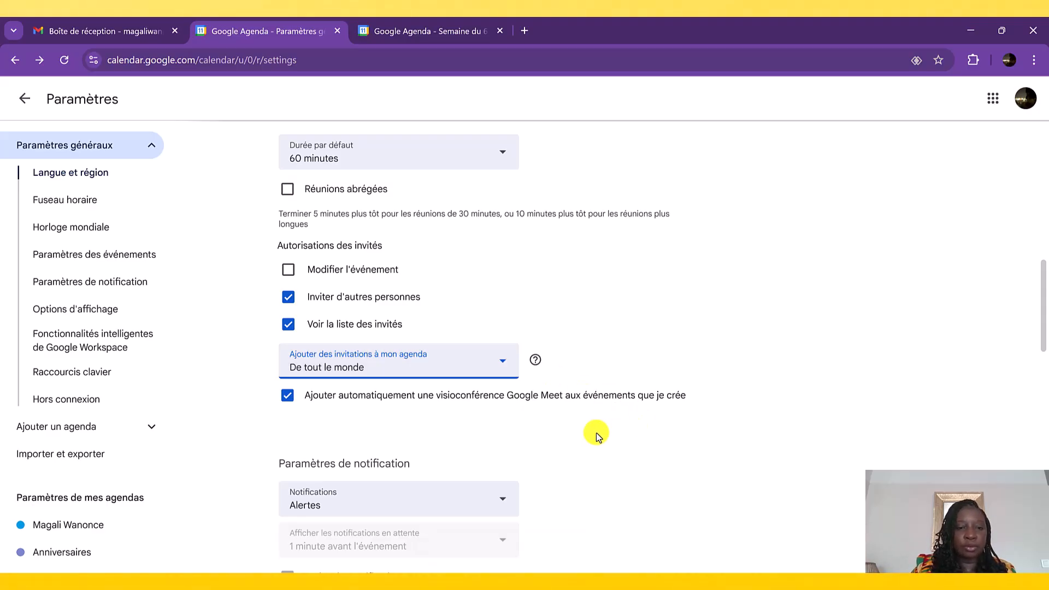
- In the notification settings, choose Alertes as the notification type
{"action": "scroll", "coordinate": [596, 433], "scroll_direction": "down", "scroll_amount": 3}
{"action": "left_click", "coordinate": [415, 317]}
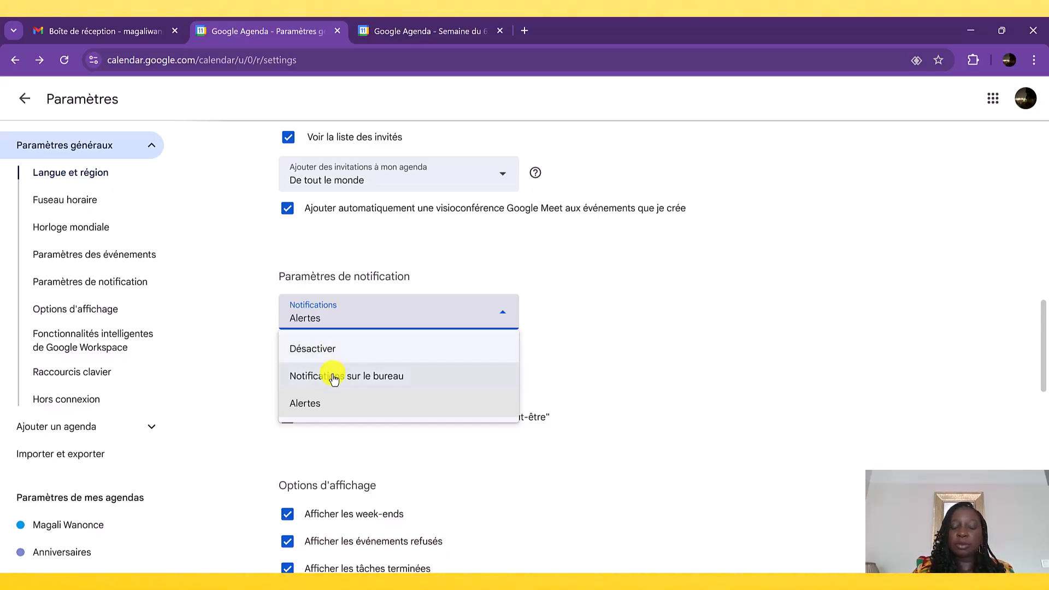
{"action": "left_click", "coordinate": [309, 414]}
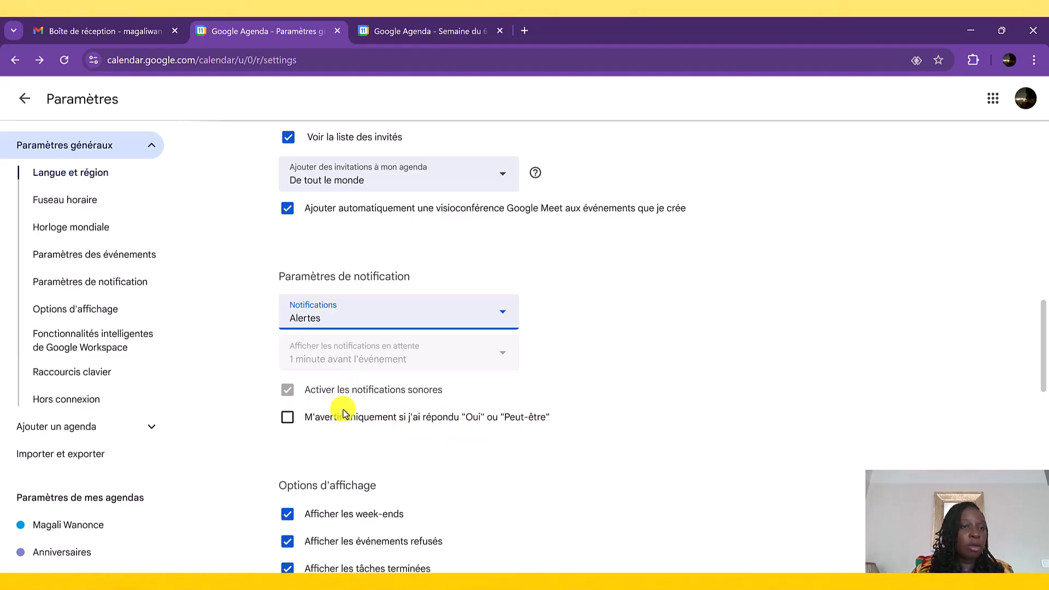
- In the display options, set the first day of the week to Lundi and the custom view to 7 jours
{"action": "scroll", "coordinate": [343, 413], "scroll_direction": "down", "scroll_amount": 3}
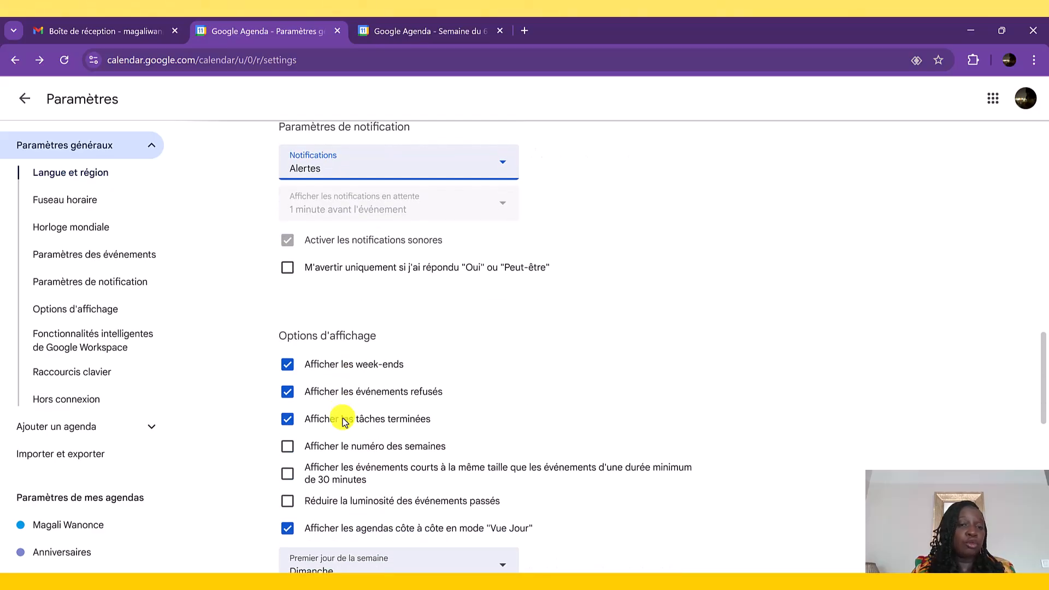
{"action": "scroll", "coordinate": [344, 423], "scroll_direction": "down", "scroll_amount": 2}
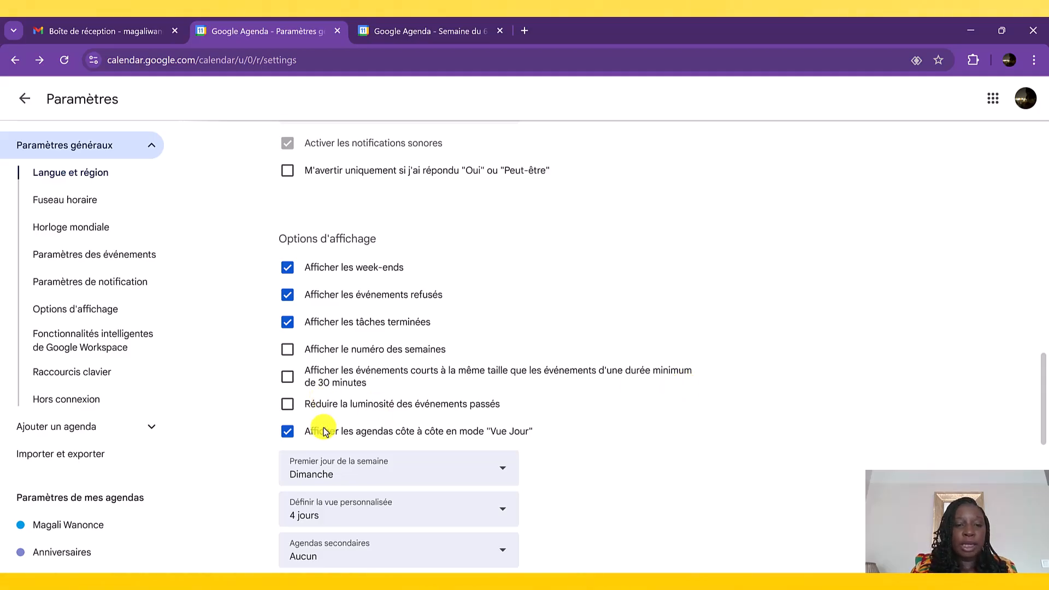
{"action": "scroll", "coordinate": [369, 418], "scroll_direction": "down", "scroll_amount": 2}
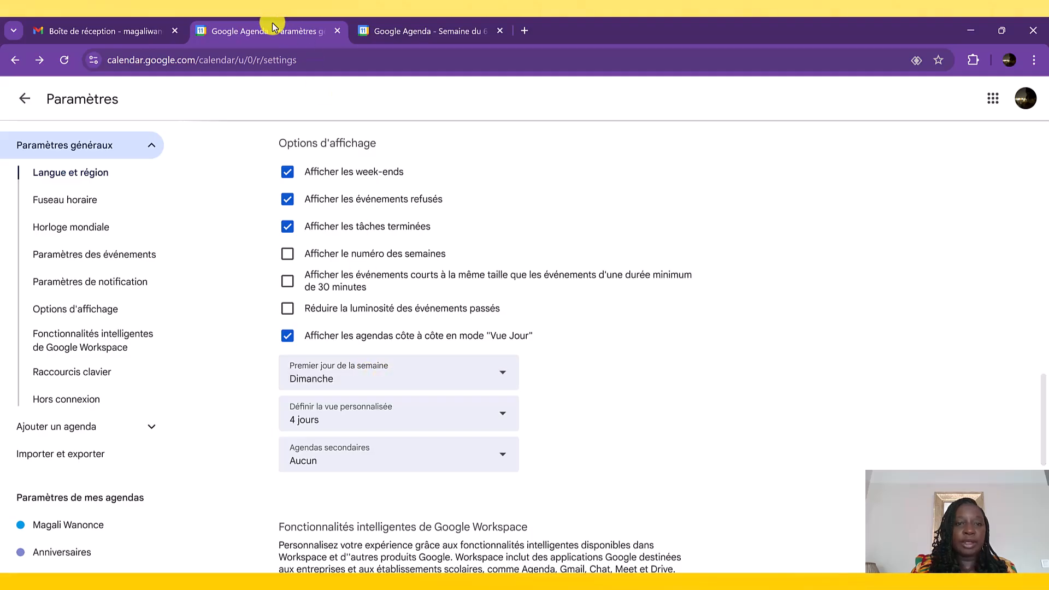
{"action": "left_click", "coordinate": [383, 31]}
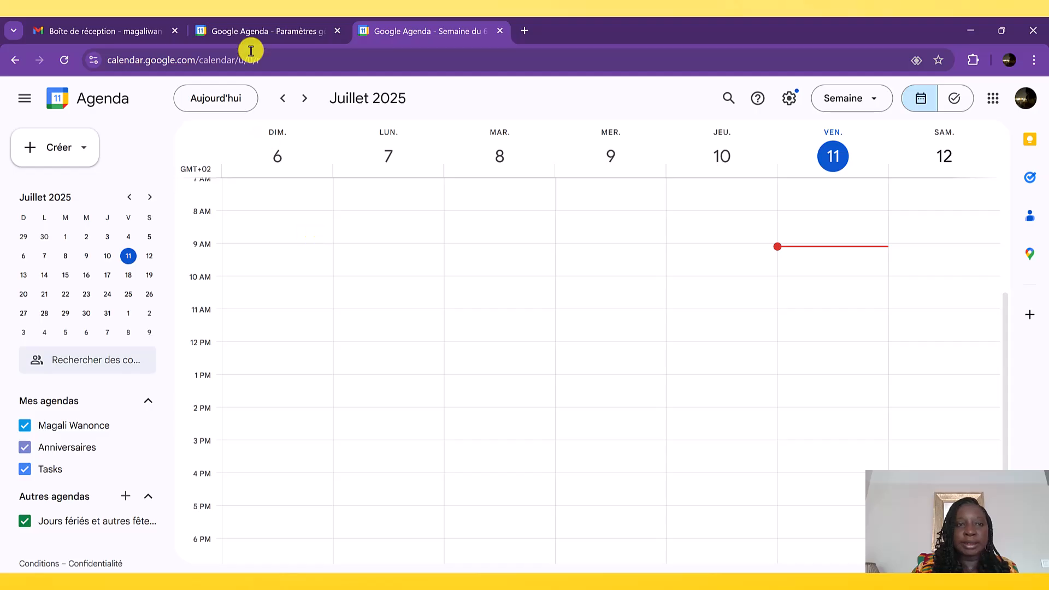
{"action": "left_click", "coordinate": [249, 32]}
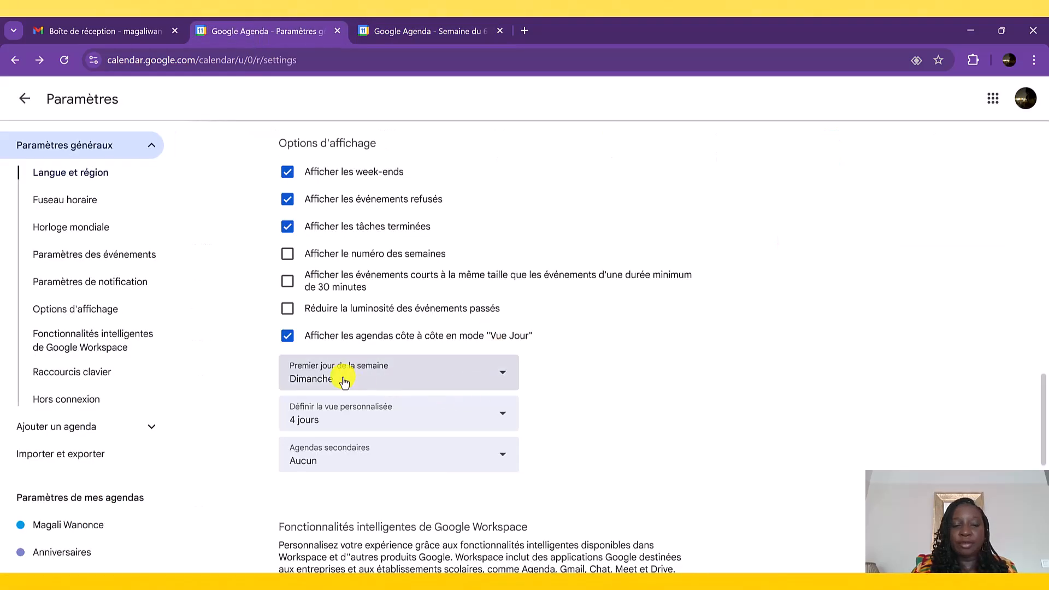
{"action": "left_click", "coordinate": [502, 372]}
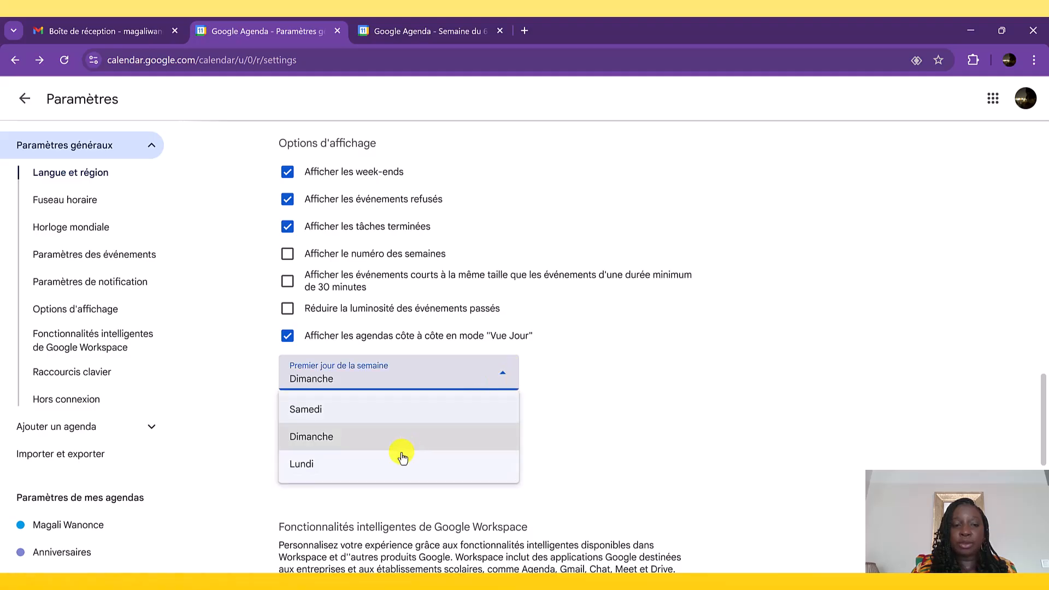
{"action": "left_click", "coordinate": [359, 466]}
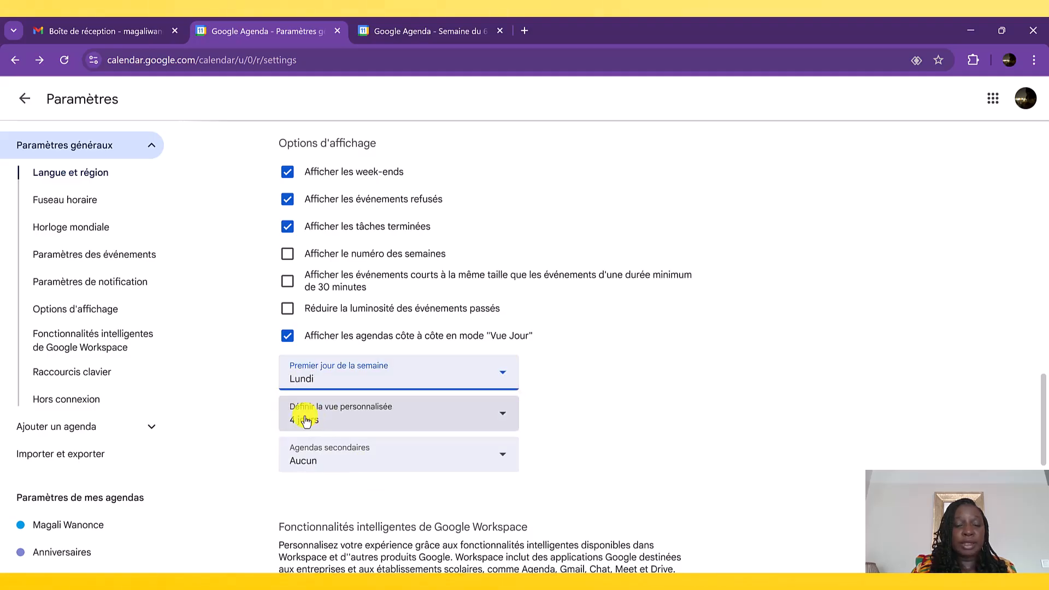
{"action": "left_click", "coordinate": [390, 422]}
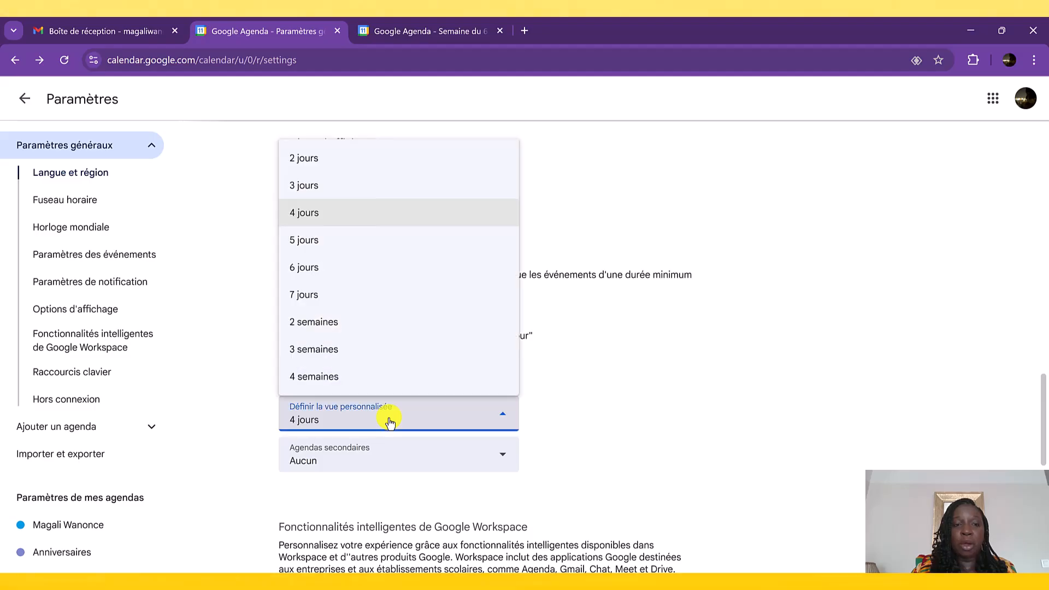
{"action": "left_click", "coordinate": [319, 294]}
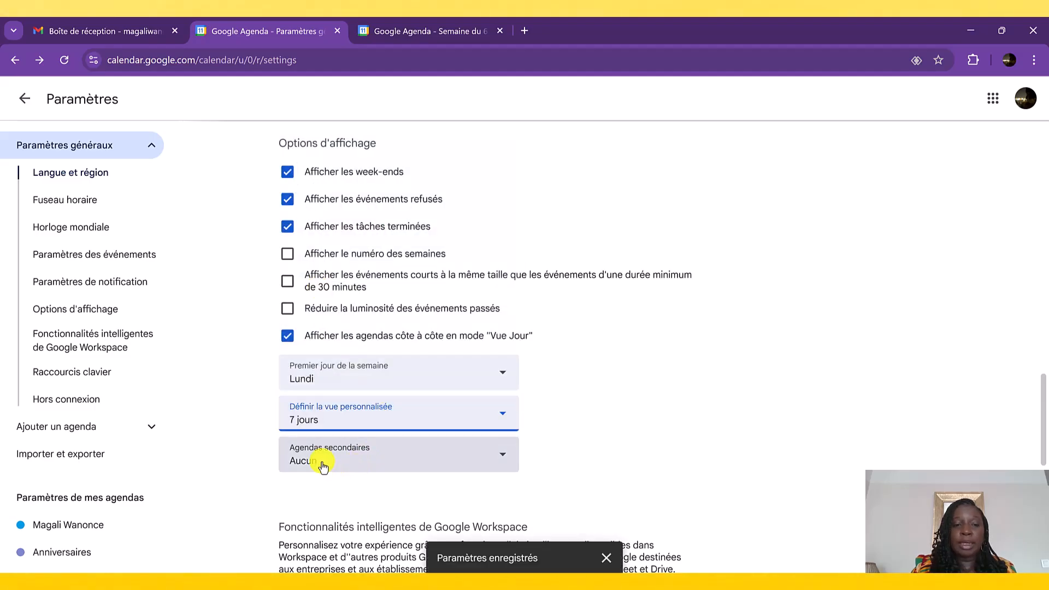
- View the secondary calendar choices and the remaining general settings, and return to the calendar
{"action": "left_click", "coordinate": [383, 461]}
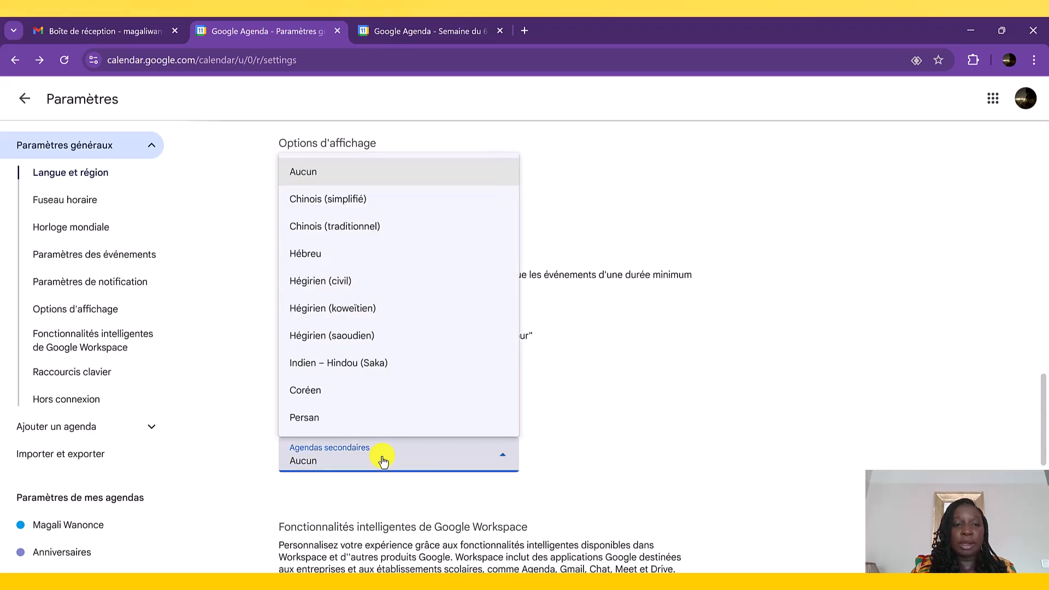
{"action": "left_click", "coordinate": [382, 460]}
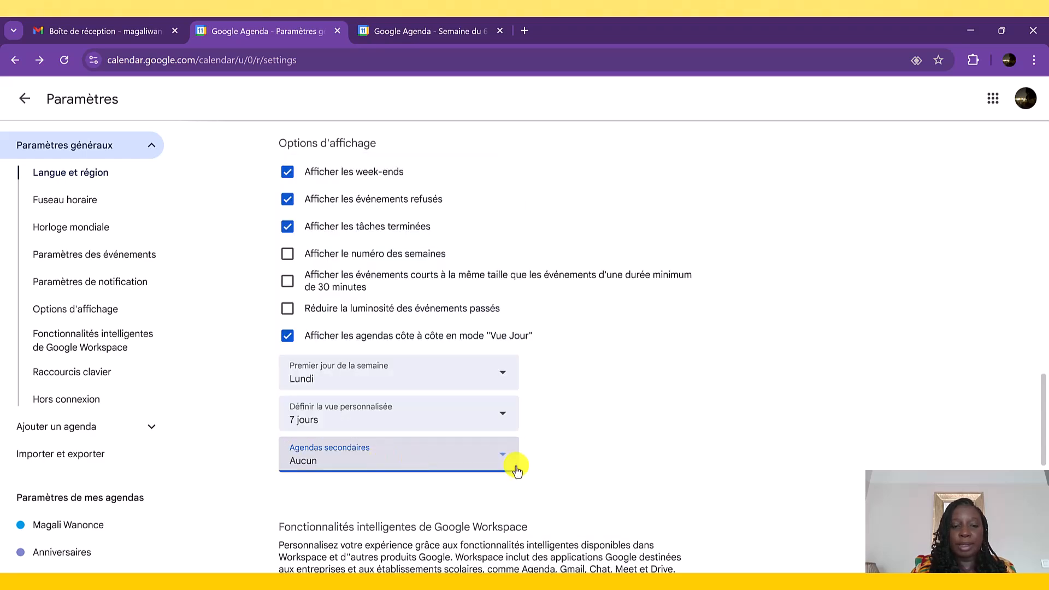
{"action": "scroll", "coordinate": [613, 468], "scroll_direction": "down", "scroll_amount": 7}
{"action": "scroll", "coordinate": [613, 467], "scroll_direction": "down", "scroll_amount": 2}
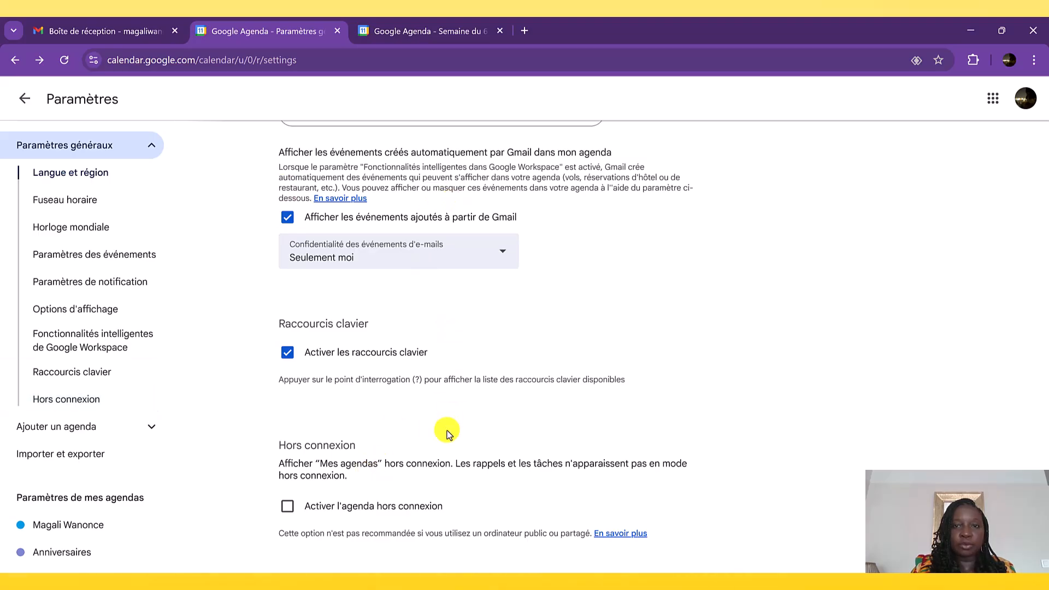
{"action": "scroll", "coordinate": [438, 452], "scroll_direction": "up", "scroll_amount": 10}
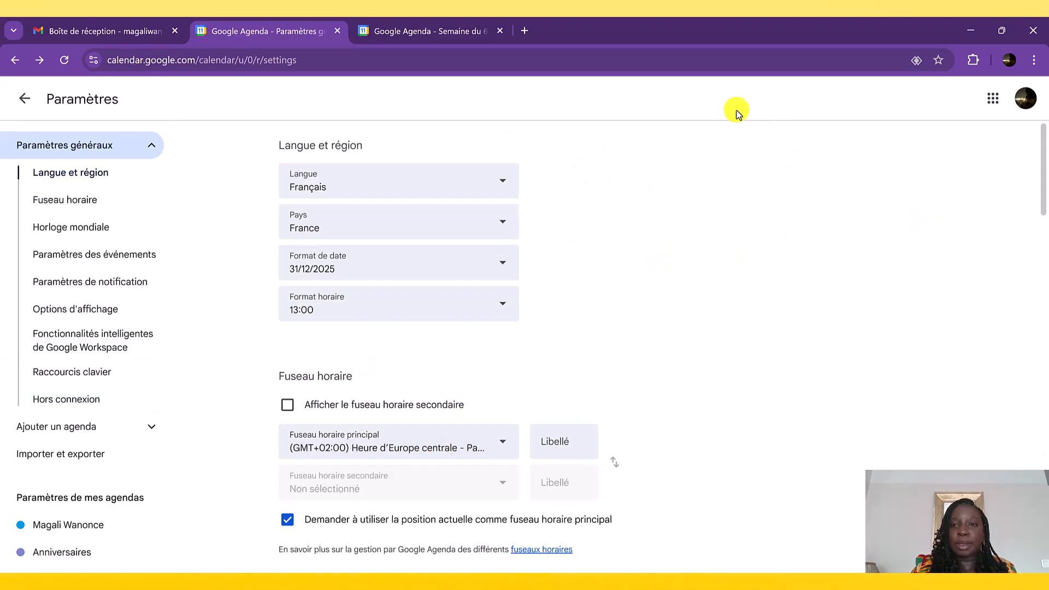
{"action": "left_click", "coordinate": [24, 98]}
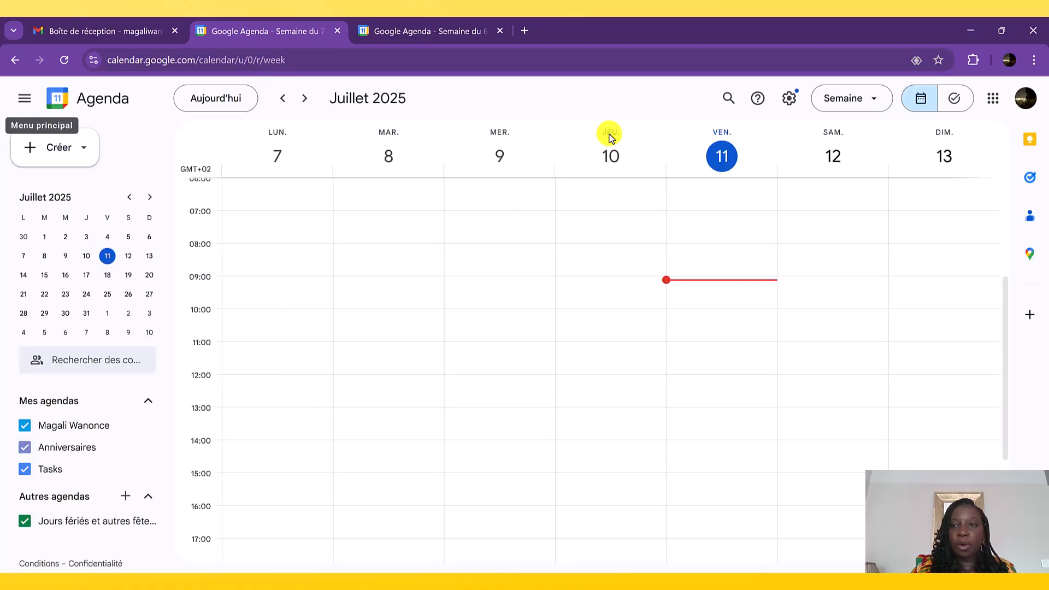
- Try the Sombre and Paramètre par défaut de l'appareil themes in the appearance settings, and set the theme back to Clair
{"action": "left_click", "coordinate": [790, 100]}
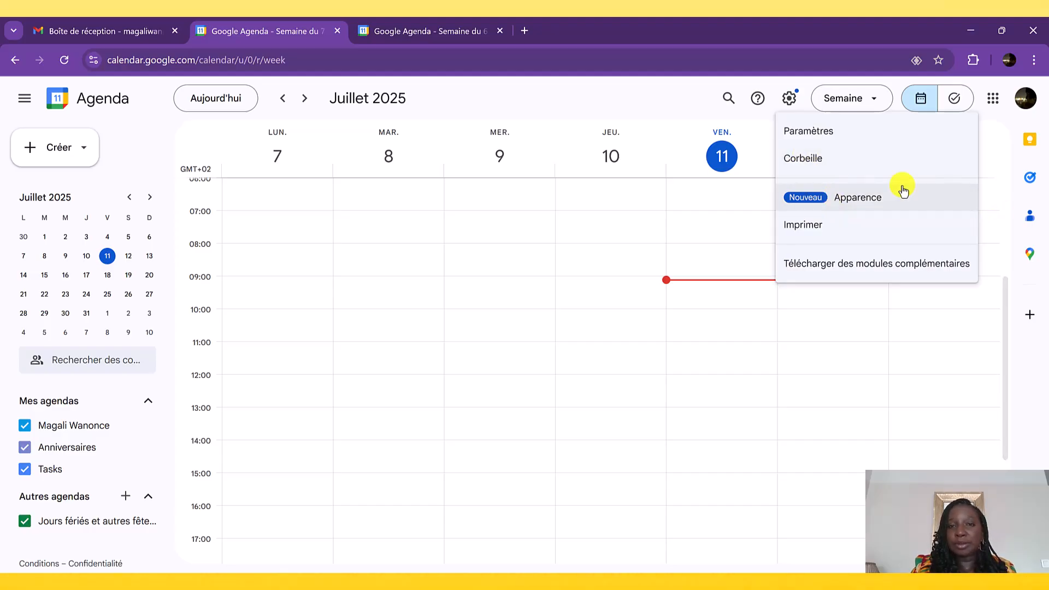
{"action": "left_click", "coordinate": [855, 197]}
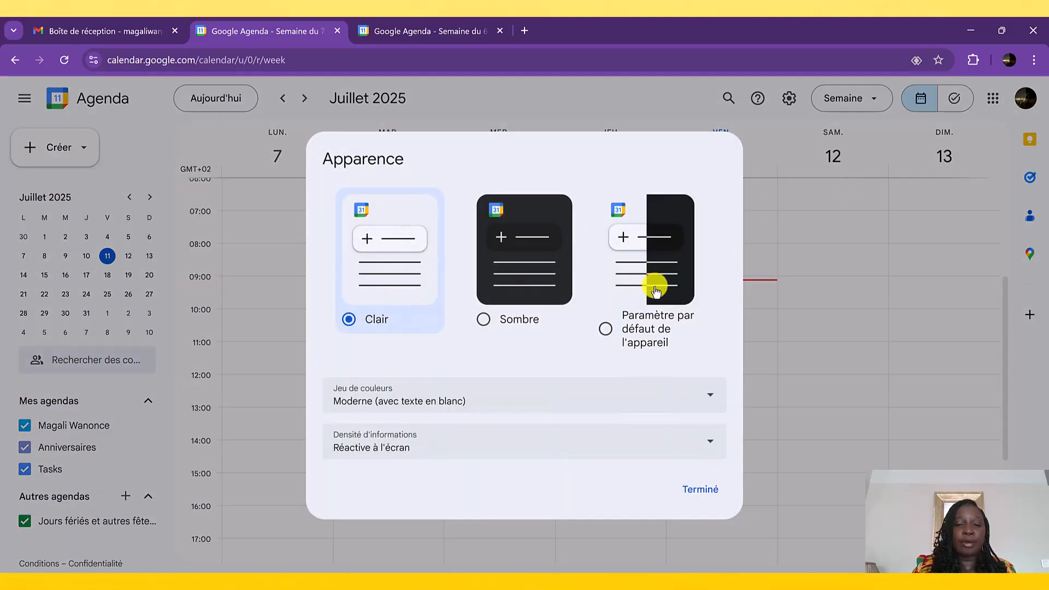
{"action": "left_click", "coordinate": [516, 281]}
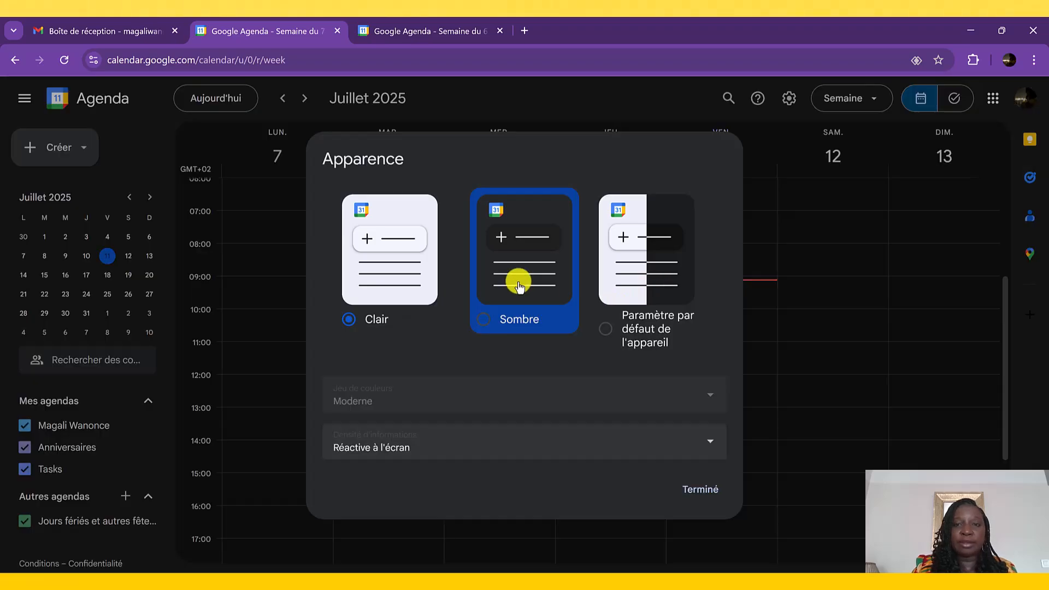
{"action": "left_click", "coordinate": [628, 278]}
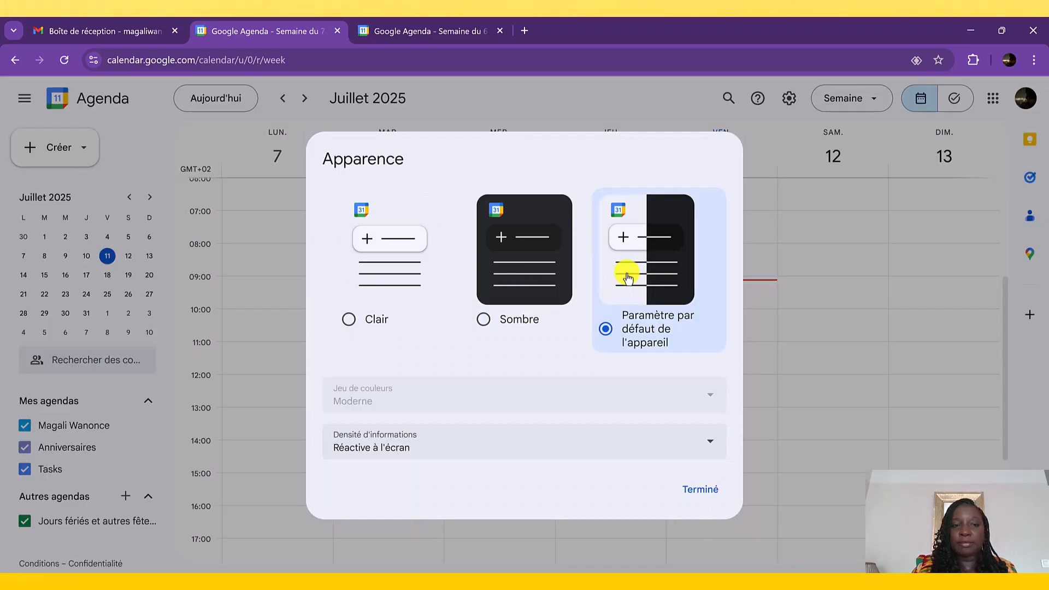
{"action": "left_click", "coordinate": [381, 277]}
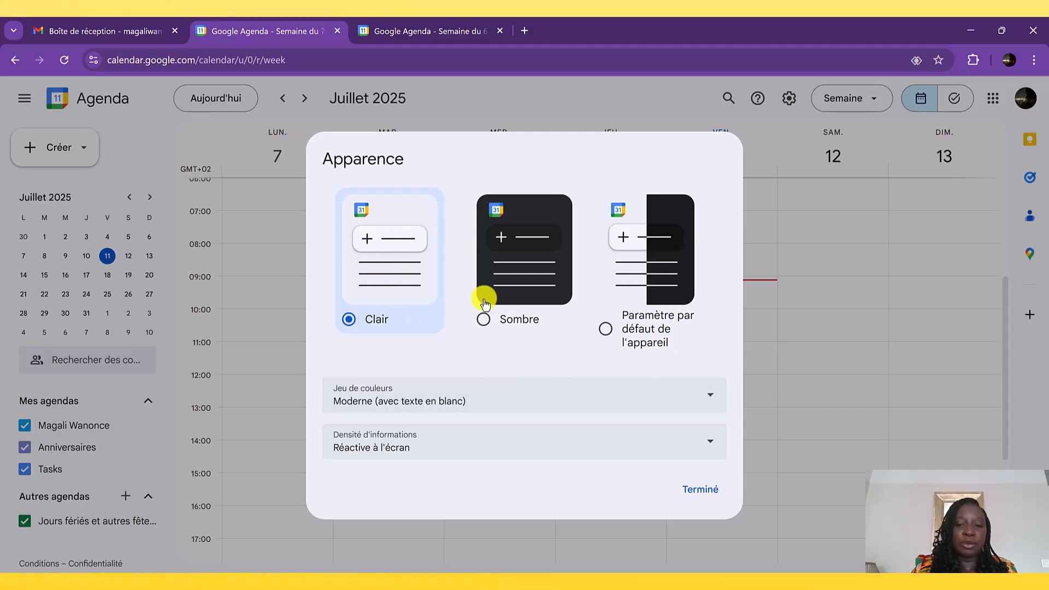
{"action": "left_click", "coordinate": [702, 494]}
{"action": "left_click", "coordinate": [791, 101]}
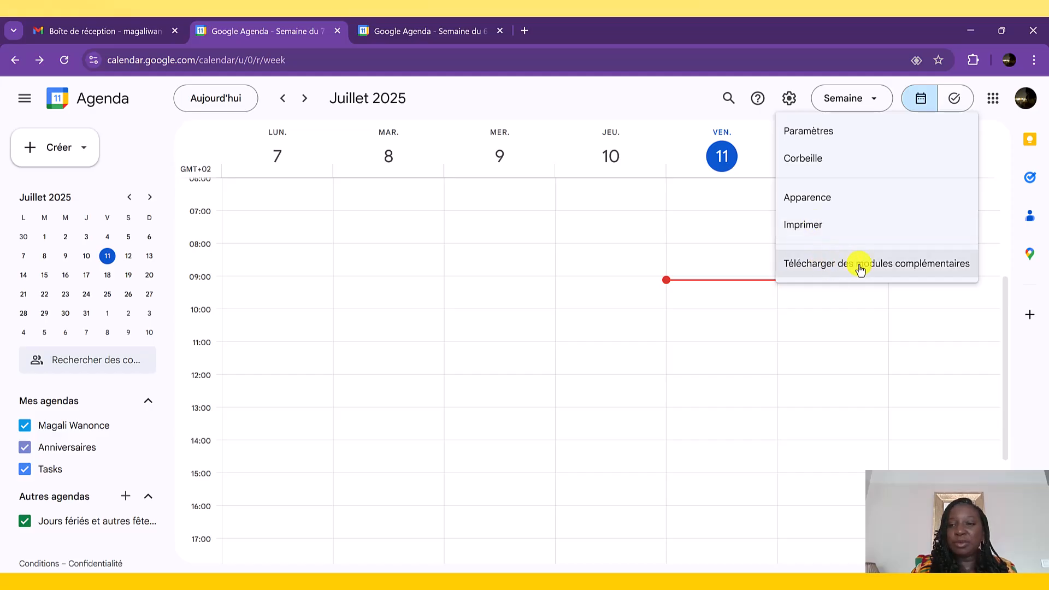
{"action": "left_click", "coordinate": [802, 385]}
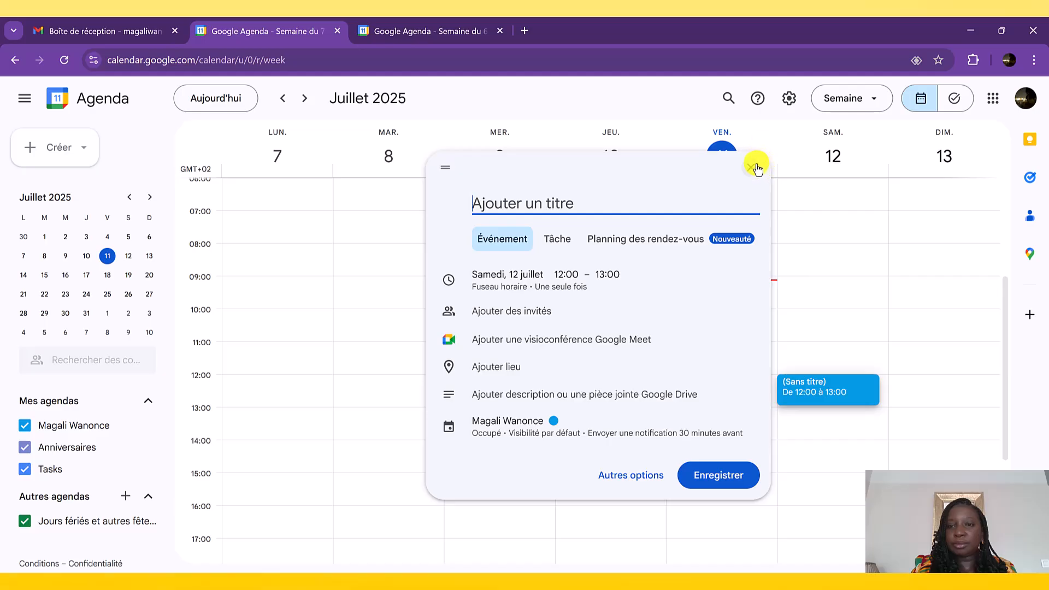
{"action": "left_click", "coordinate": [754, 167]}
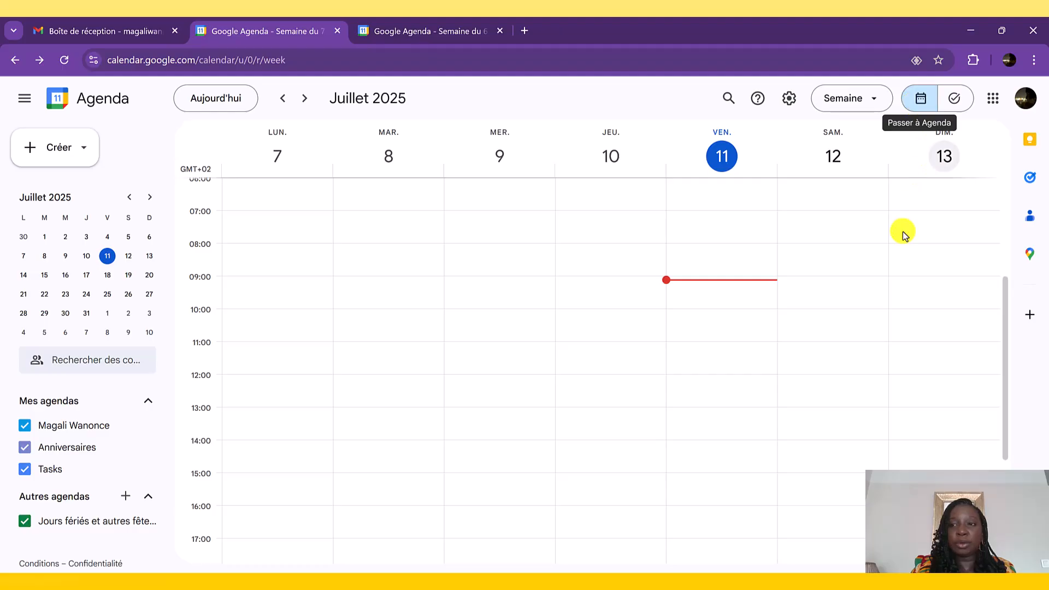
- View the list of Google apps, and show the types of items that can be created in the calendar
{"action": "left_click", "coordinate": [993, 104]}
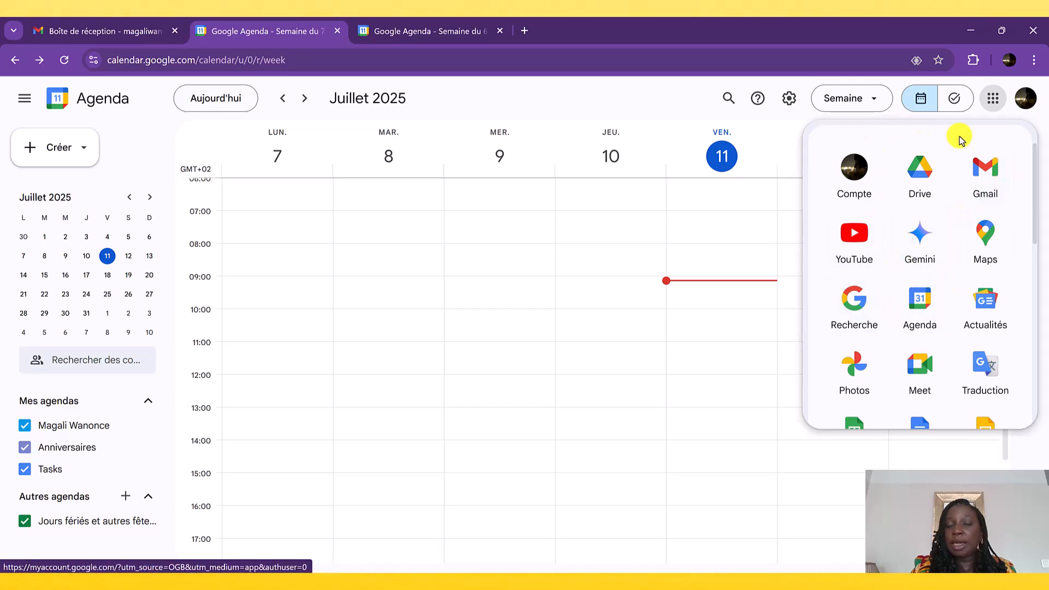
{"action": "left_click", "coordinate": [990, 105]}
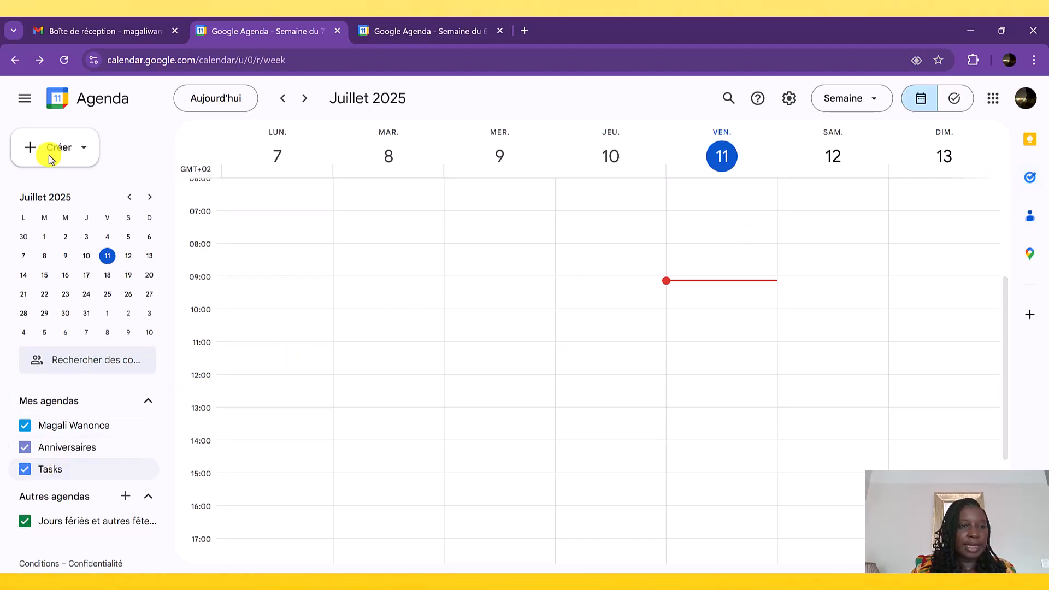
{"action": "left_click", "coordinate": [78, 151]}
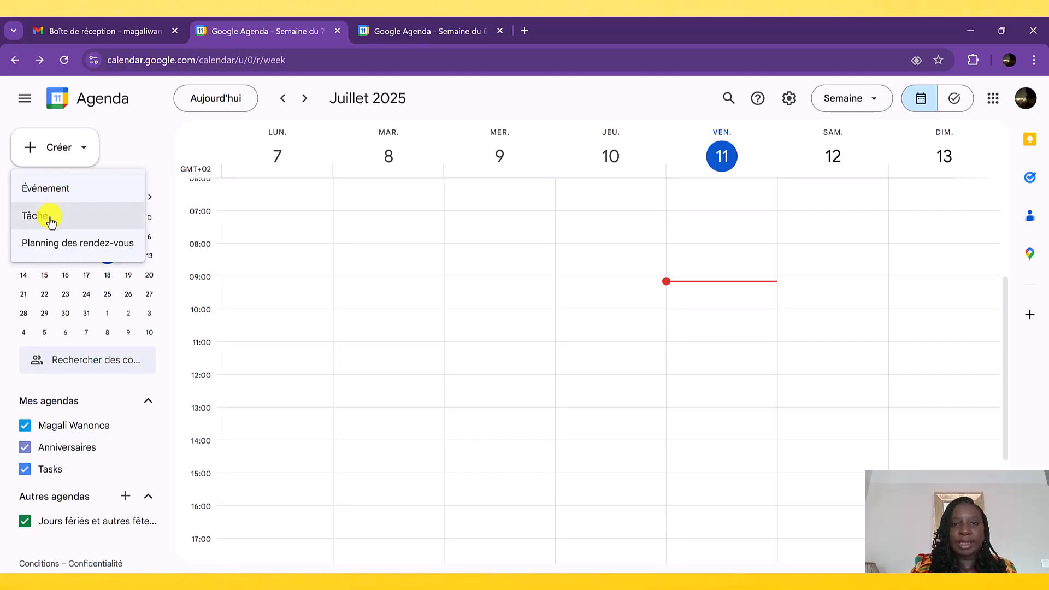
- Browse the months in the mini calendar, forward to Août 2025 and back to Juin 2025
{"action": "left_click", "coordinate": [145, 144]}
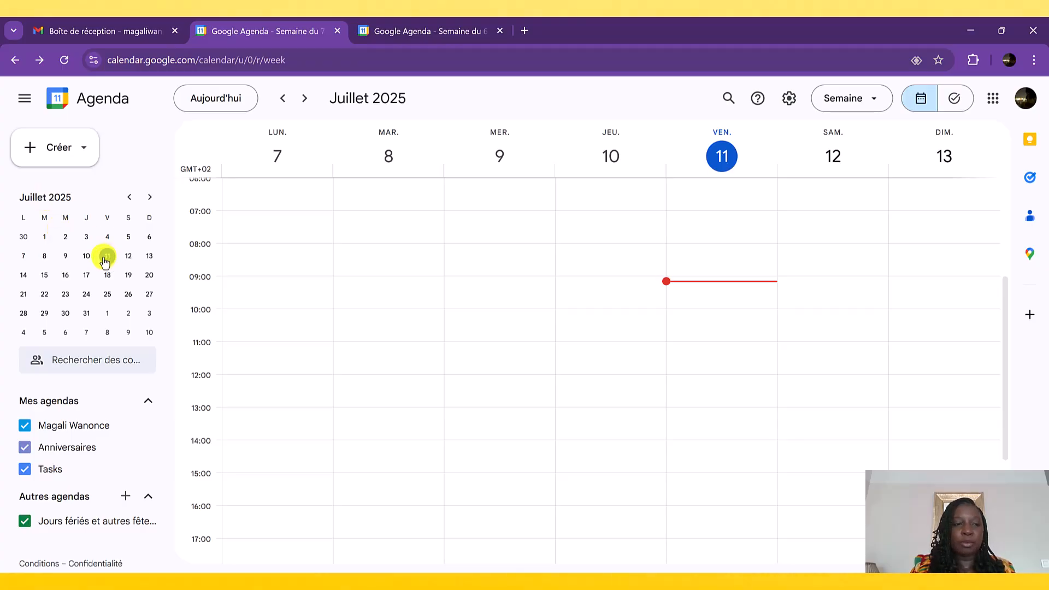
{"action": "left_click", "coordinate": [151, 198]}
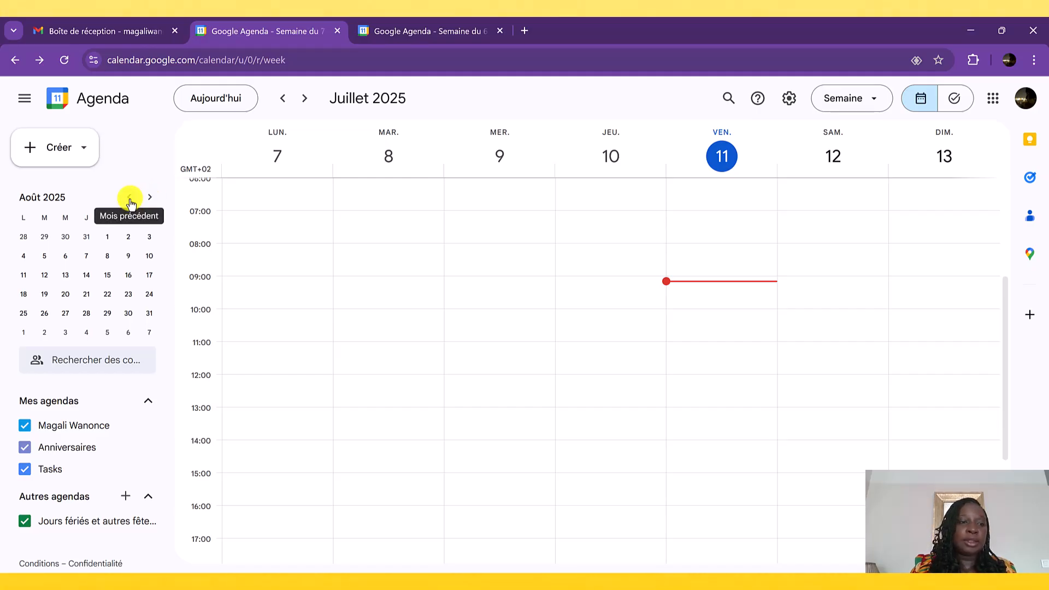
{"action": "left_click", "coordinate": [129, 197]}
{"action": "left_click", "coordinate": [129, 198]}
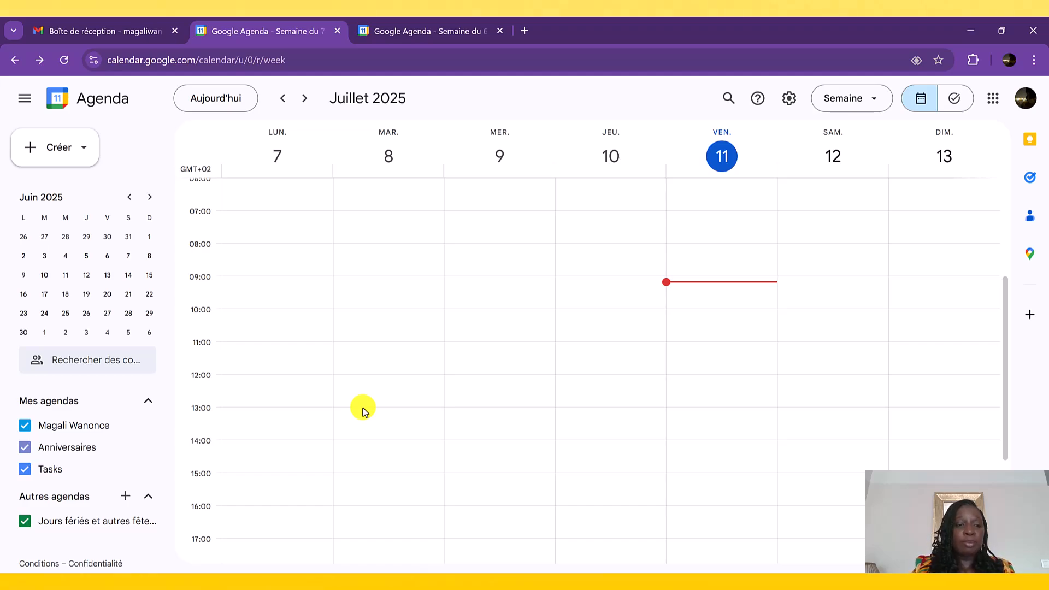
- Create a new calendar named Administratif Business with no description, and return to the week view
{"action": "left_click", "coordinate": [125, 497]}
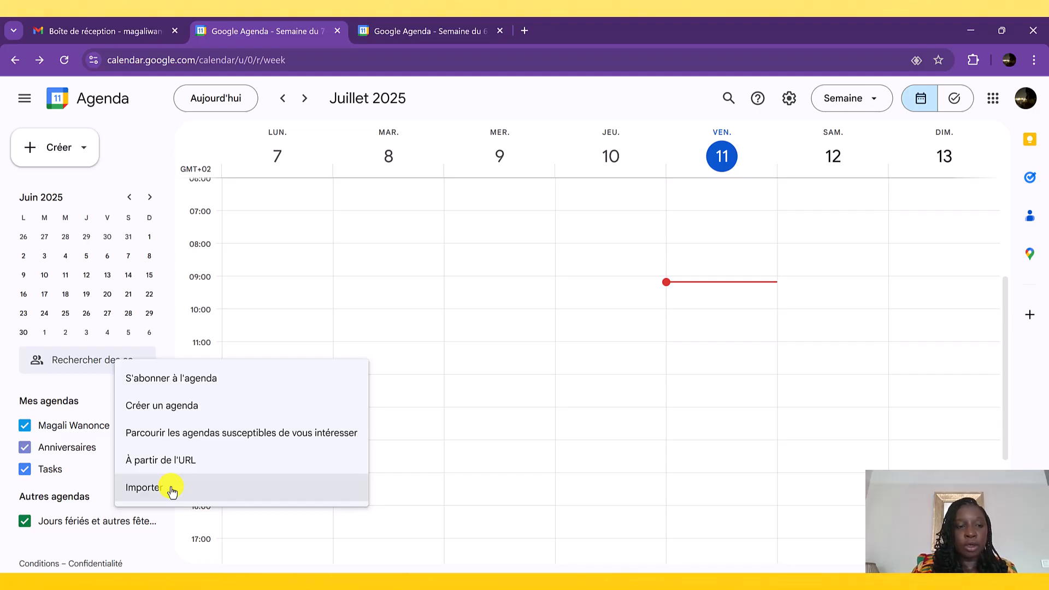
{"action": "left_click", "coordinate": [166, 411]}
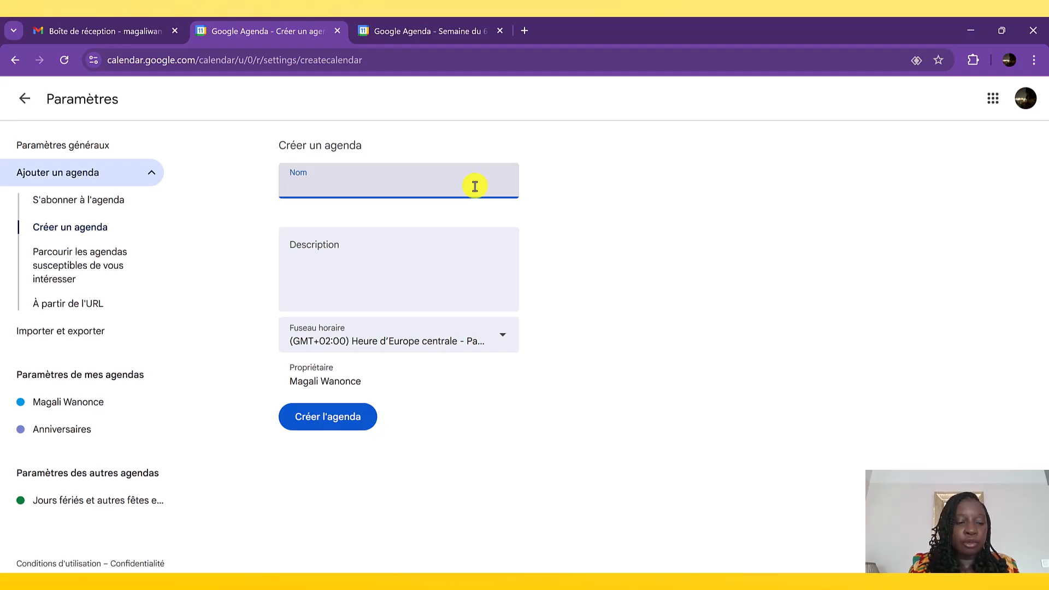
{"action": "type", "text": "A"}
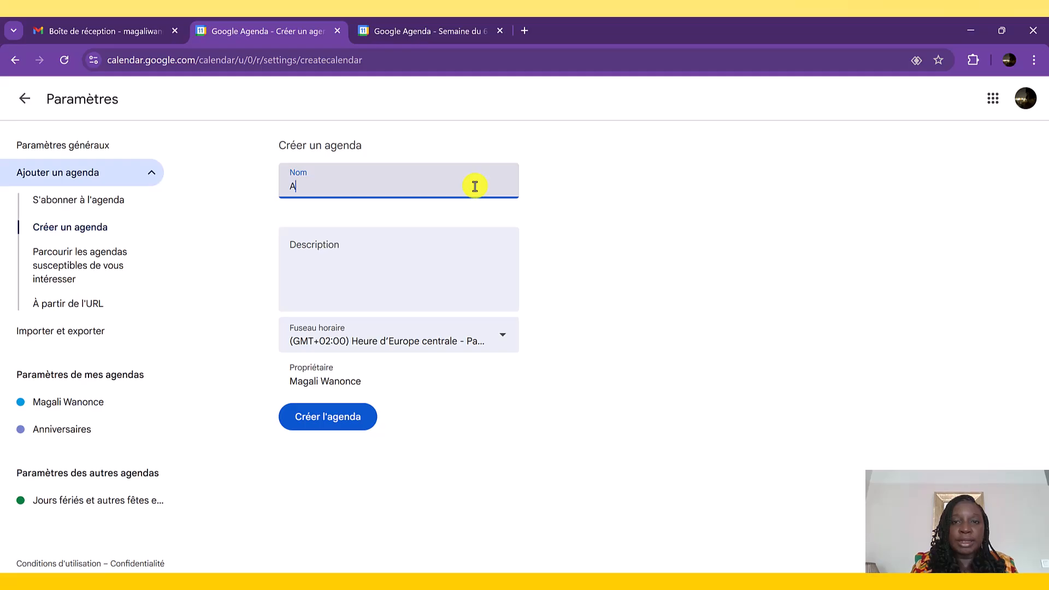
{"action": "type", "text": "dministratif Business"}
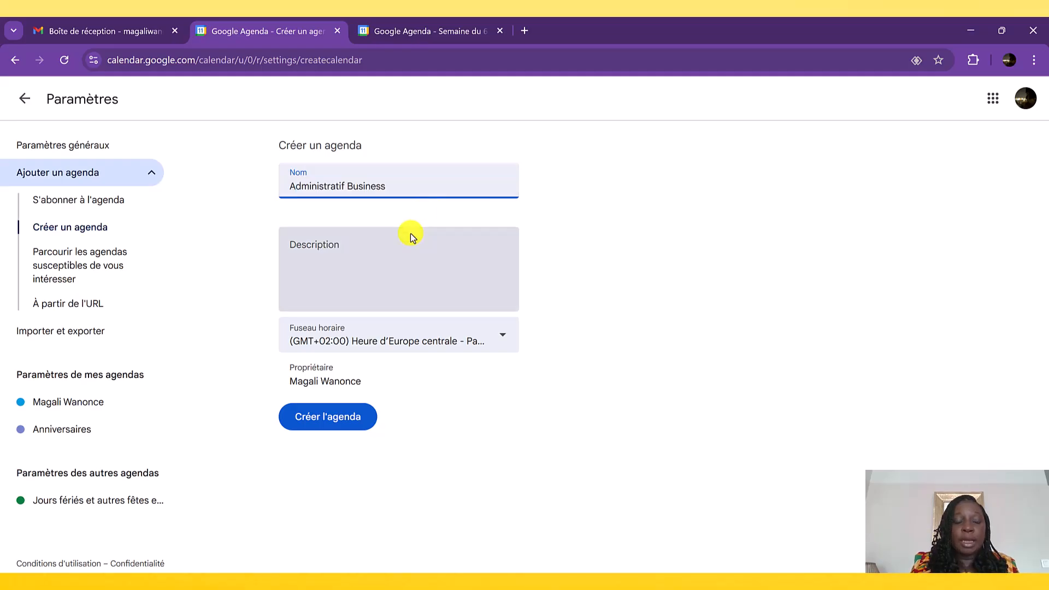
{"action": "left_click", "coordinate": [356, 255]}
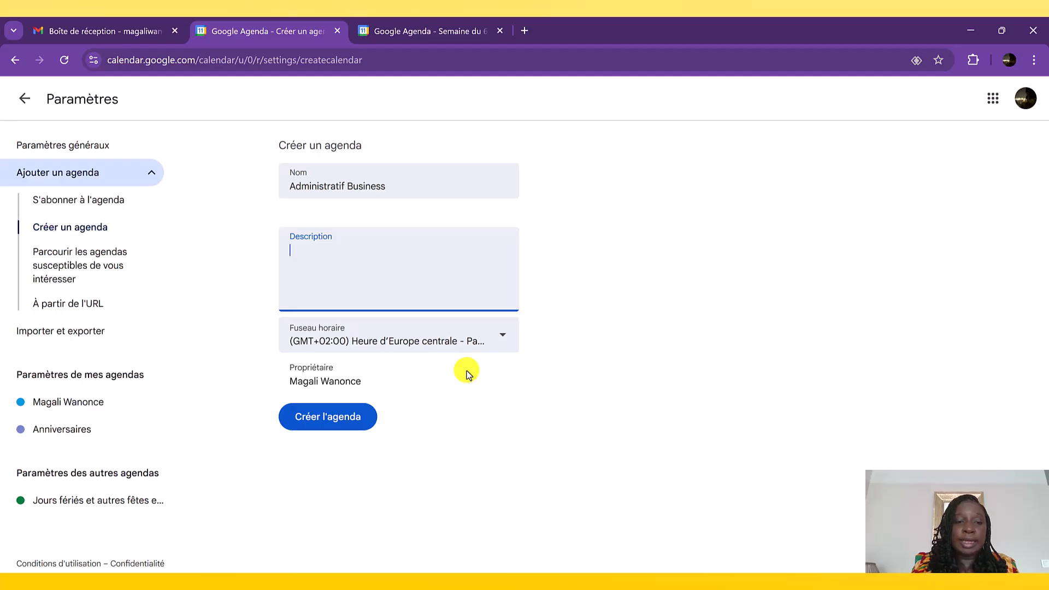
{"action": "left_click", "coordinate": [351, 430]}
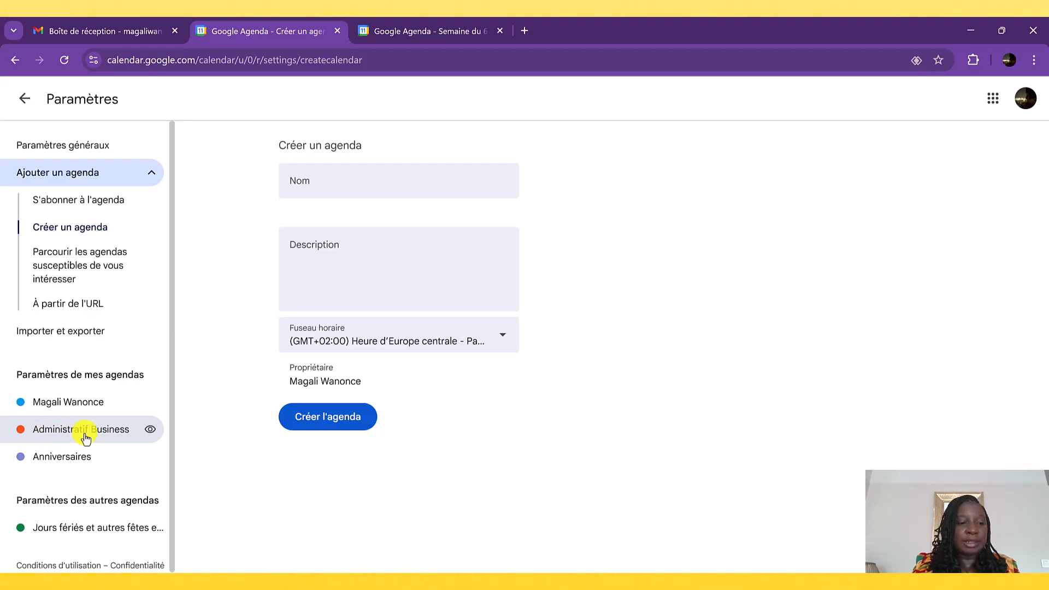
{"action": "left_click", "coordinate": [27, 97]}
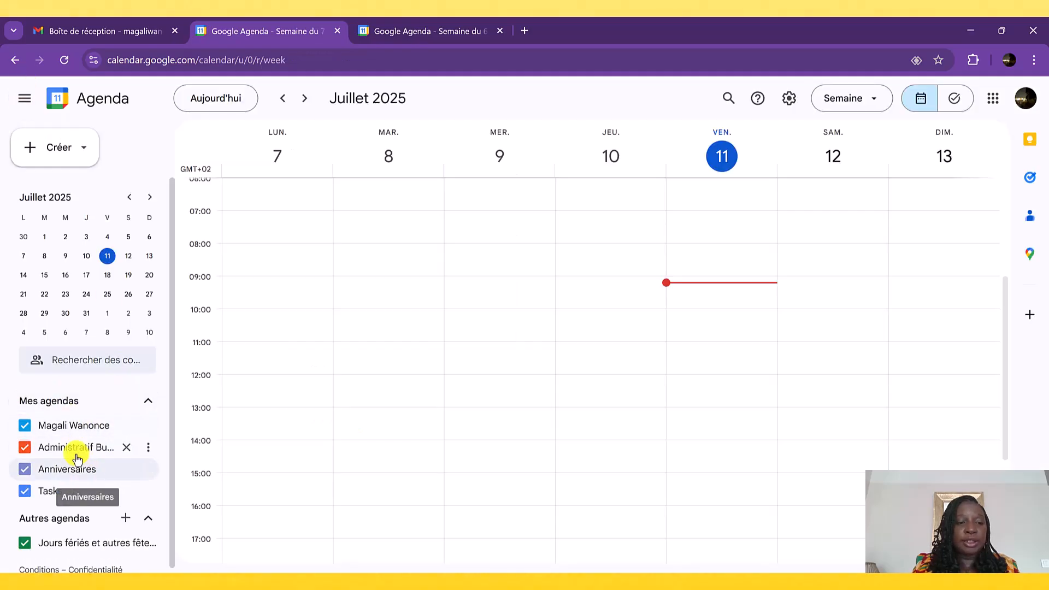
- Change the Administratif Business calendar's colour to red, and save a brighter custom red, #fb0000, for it
{"action": "left_click", "coordinate": [149, 451]}
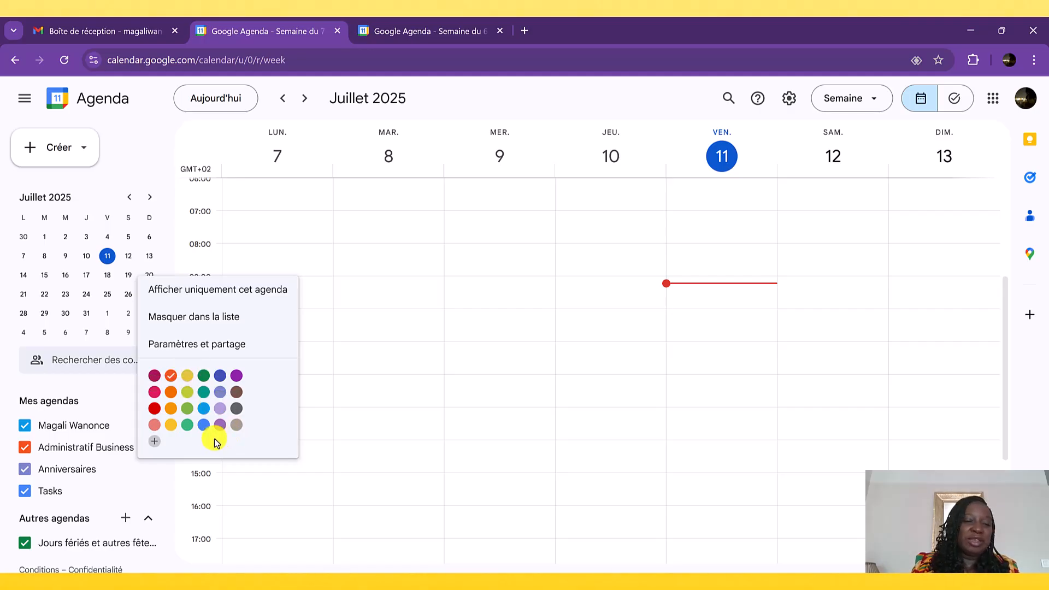
{"action": "left_click", "coordinate": [154, 420]}
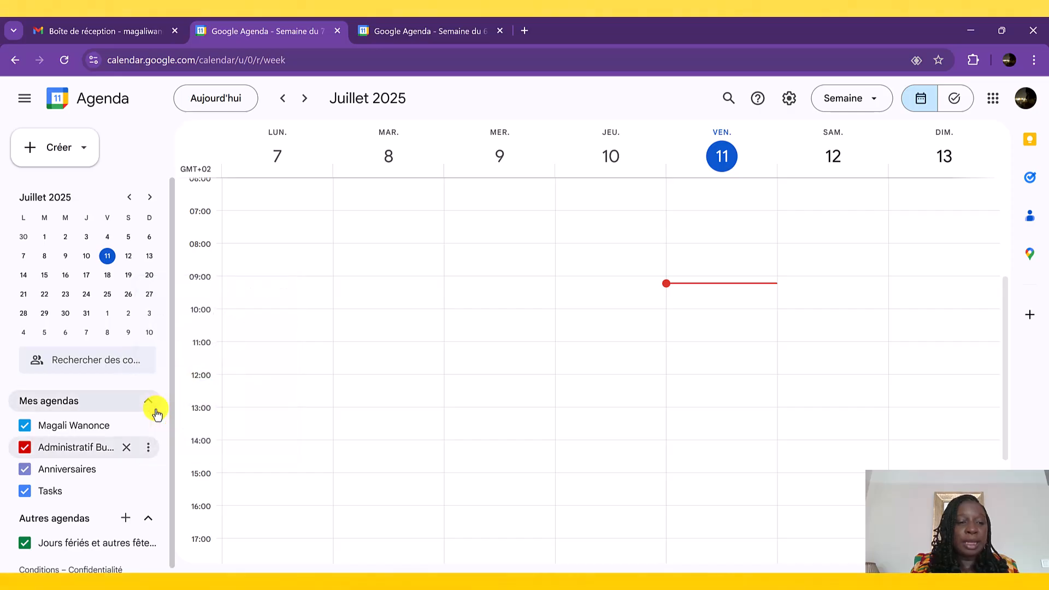
{"action": "left_click", "coordinate": [148, 447]}
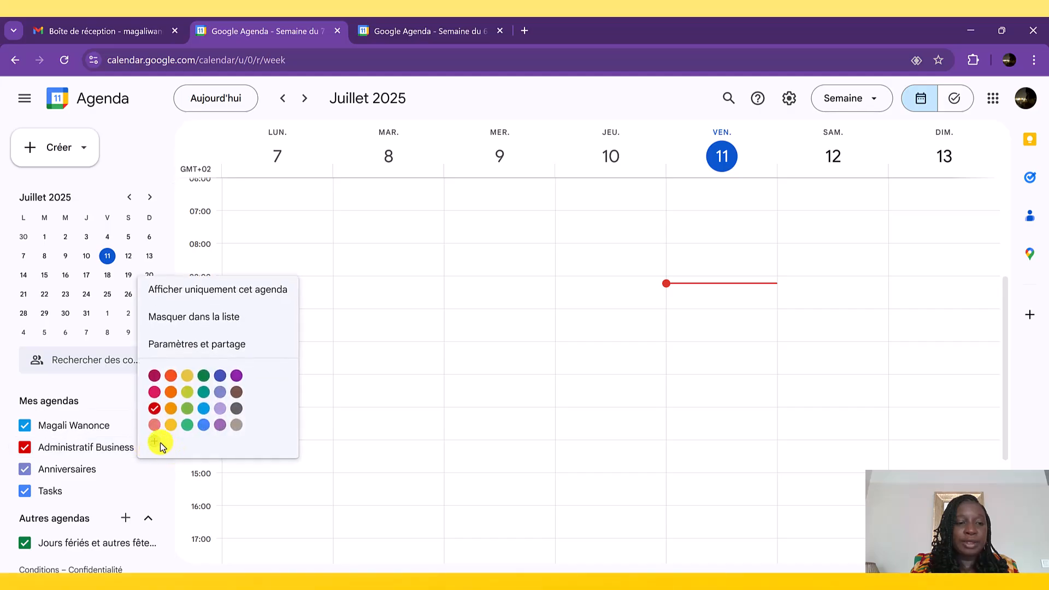
{"action": "left_click", "coordinate": [156, 441]}
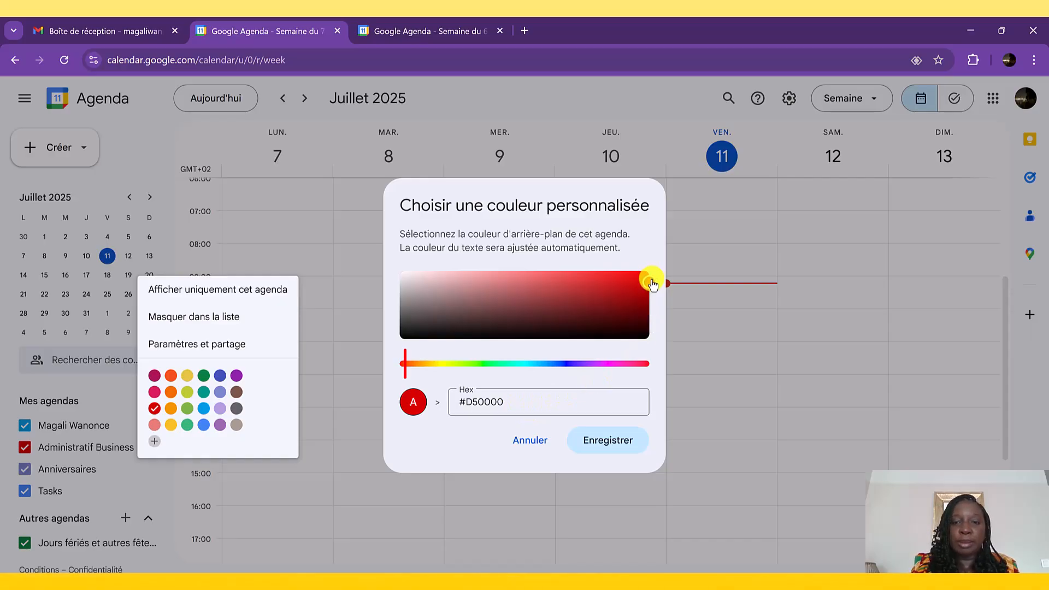
{"action": "mouse_move", "coordinate": [653, 282]}
{"action": "left_mouse_down"}
{"action": "mouse_move", "coordinate": [640, 277]}
{"action": "mouse_move", "coordinate": [649, 271]}
{"action": "left_mouse_up"}
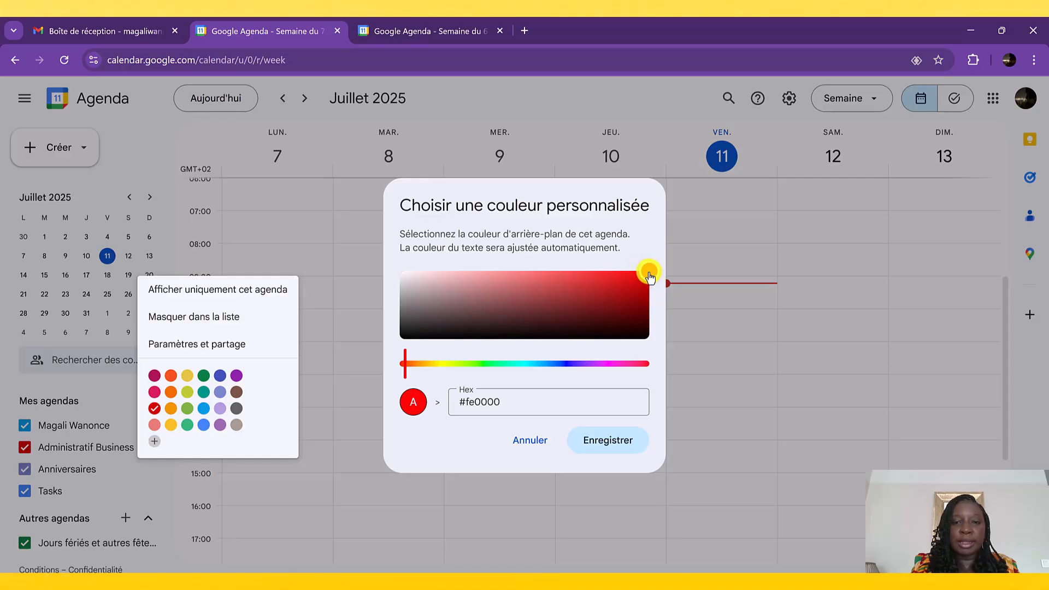
{"action": "left_click", "coordinate": [617, 436]}
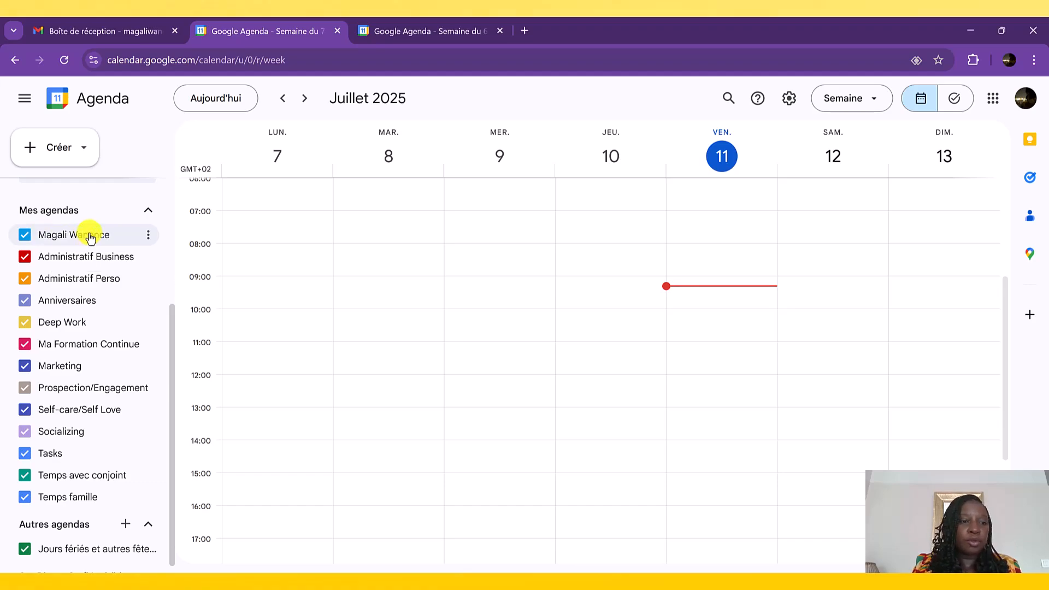
- Rename the primary calendar, which carries the owner's name, as YouTube and return to the week view
{"action": "left_click", "coordinate": [146, 236]}
{"action": "left_click", "coordinate": [192, 273]}
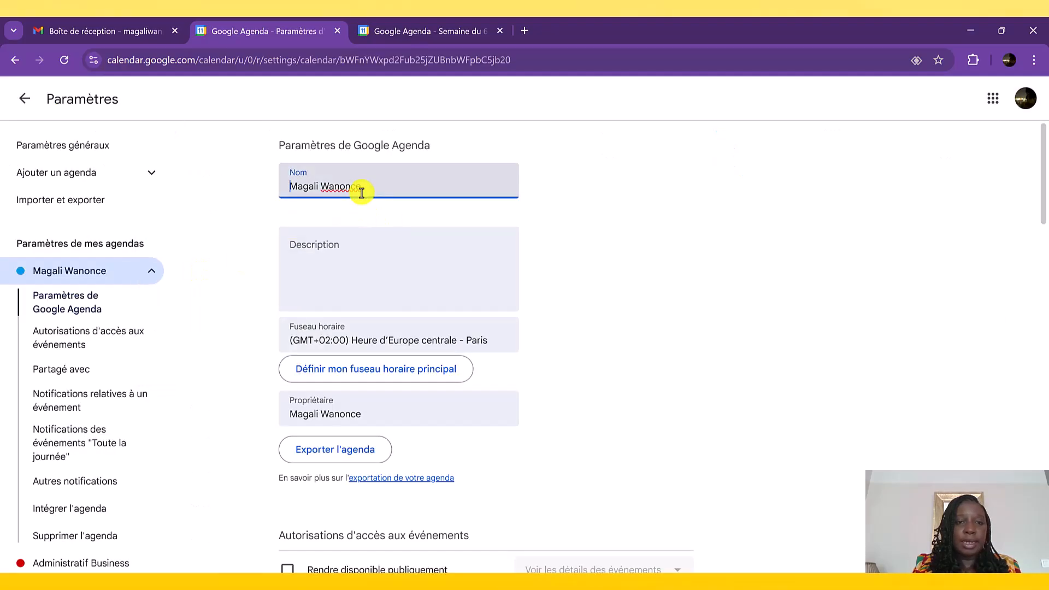
{"action": "left_click_drag", "start_coordinate": [370, 187], "coordinate": [277, 187]}
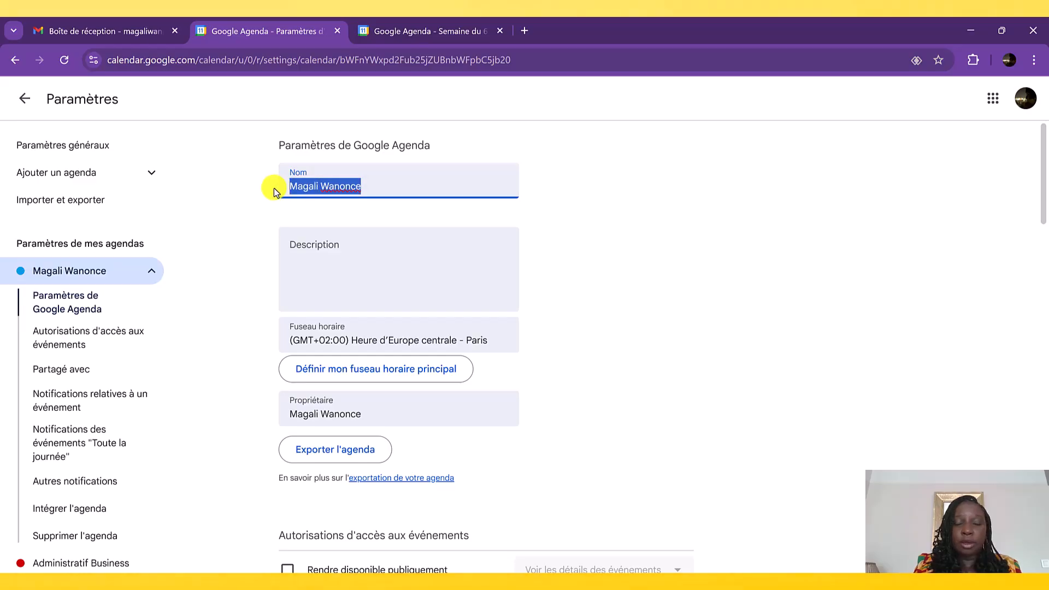
{"action": "type", "text": "Yo"}
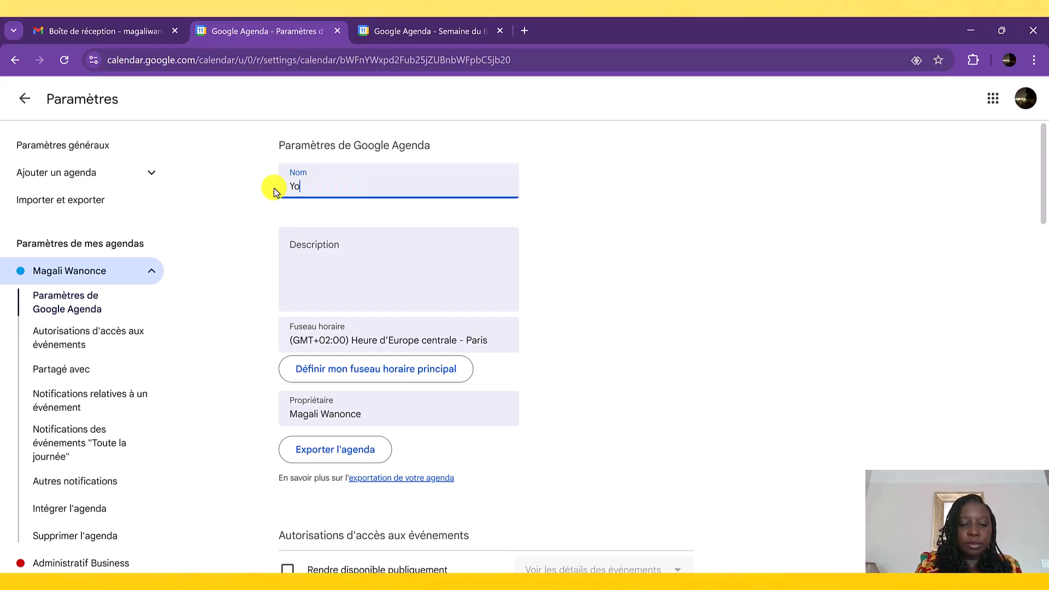
{"action": "type", "text": "uTube"}
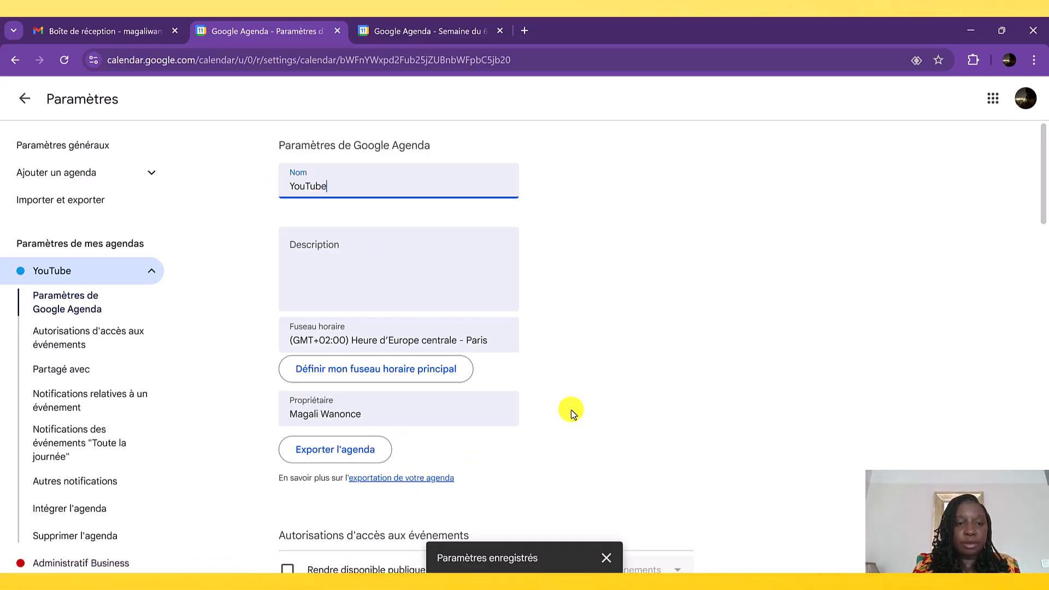
{"action": "left_click", "coordinate": [30, 103]}
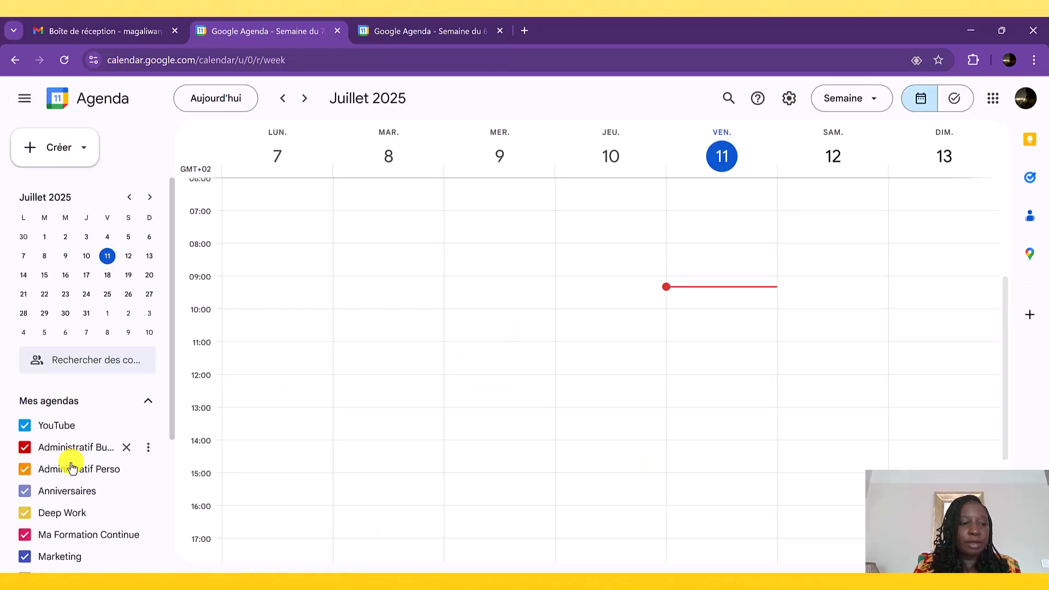
- Start a new event on Friday 11 July at 06:00 and title it "Temps pour moi"
{"action": "scroll", "coordinate": [93, 464], "scroll_direction": "down", "scroll_amount": 4}
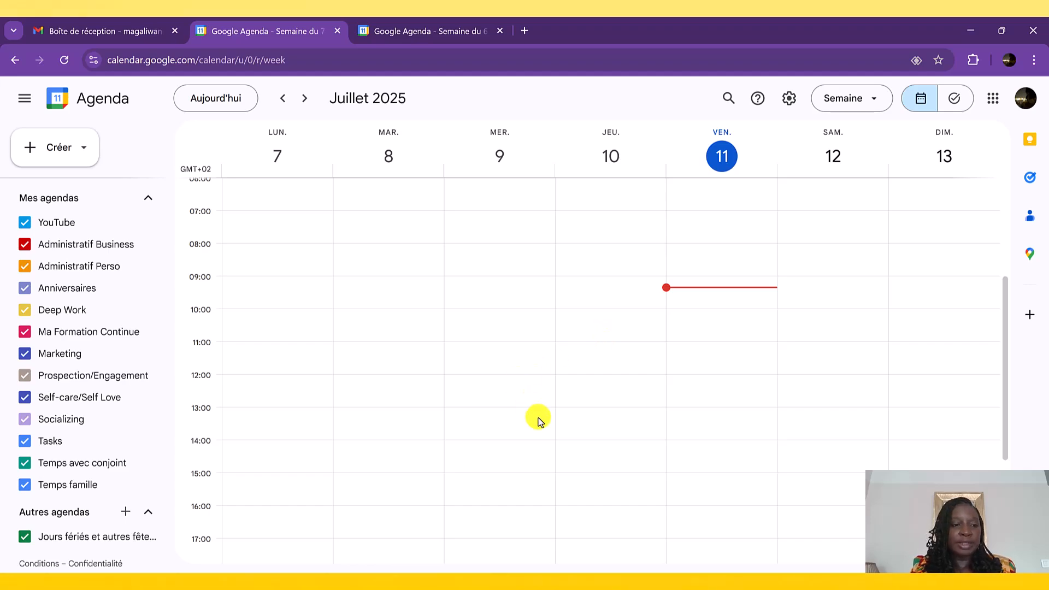
{"action": "scroll", "coordinate": [538, 420], "scroll_direction": "up", "scroll_amount": 2}
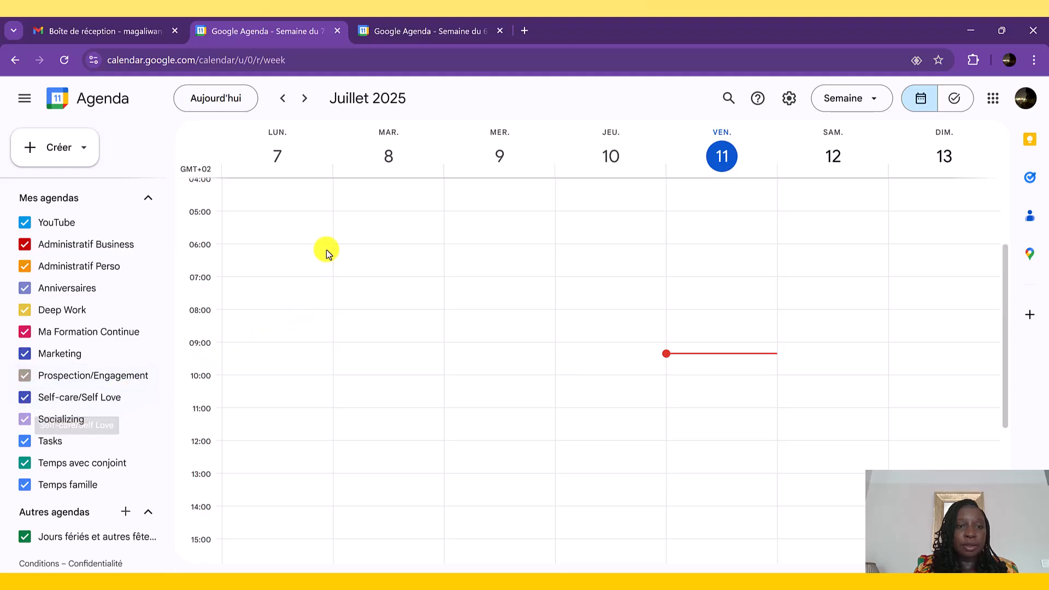
{"action": "scroll", "coordinate": [343, 257], "scroll_direction": "up", "scroll_amount": 1}
{"action": "scroll", "coordinate": [343, 257], "scroll_direction": "down", "scroll_amount": 1}
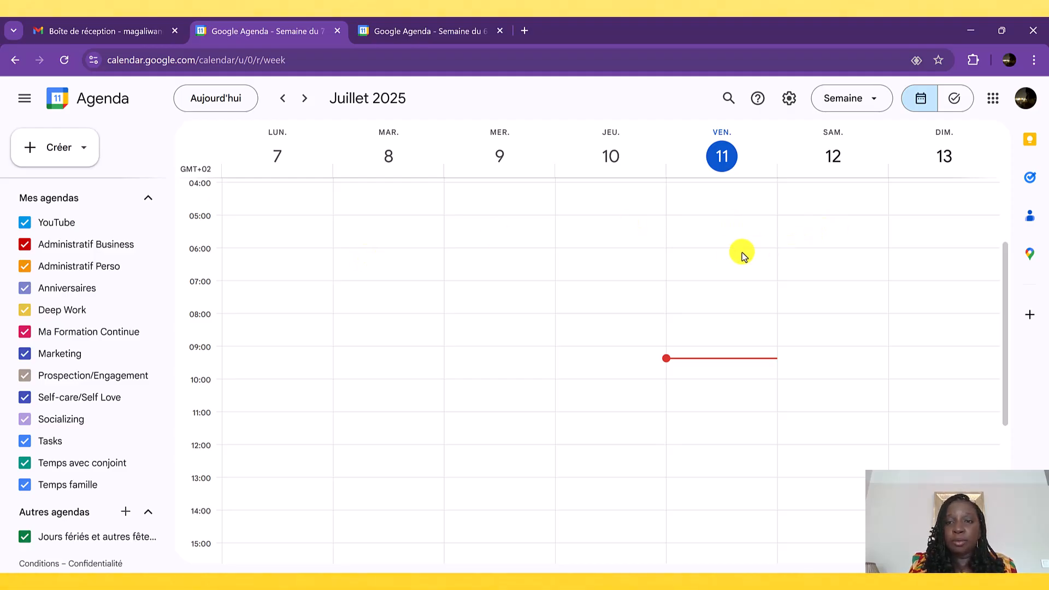
{"action": "left_click", "coordinate": [699, 257]}
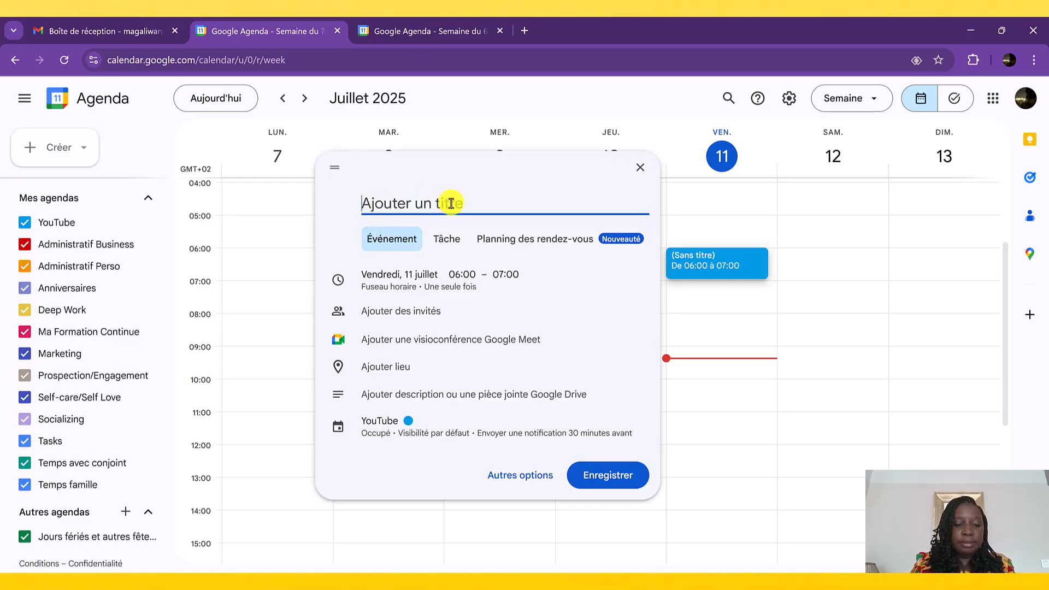
{"action": "type", "text": "Temps "}
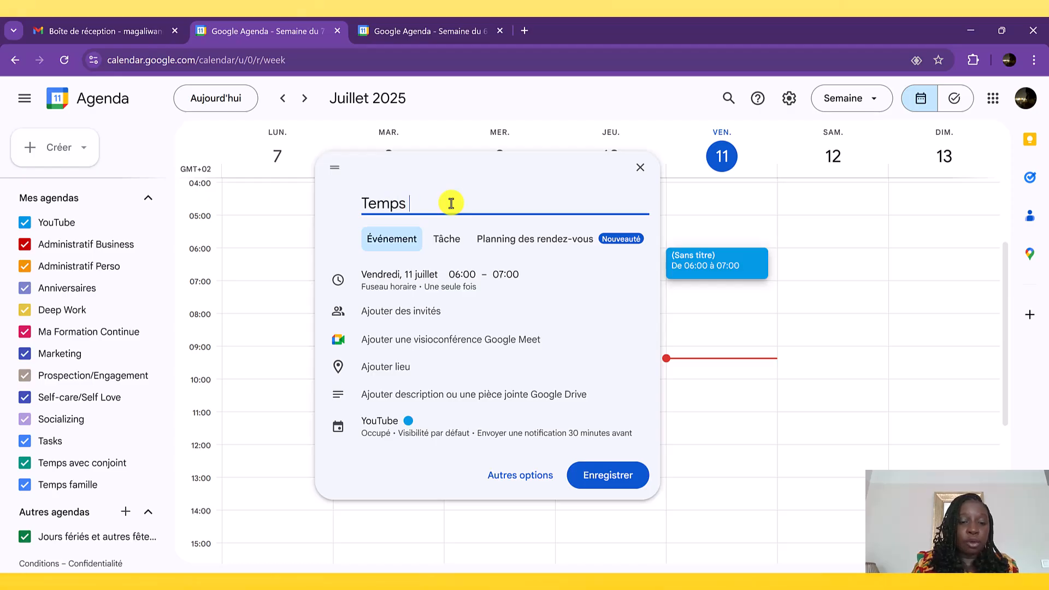
{"action": "type", "text": "pour moi"}
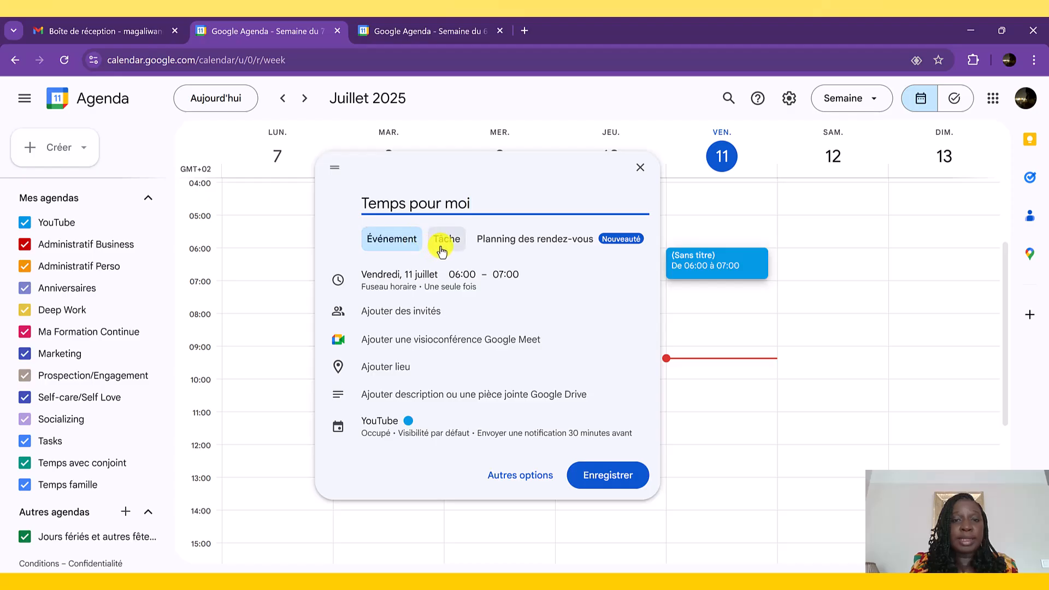
- Move the "Temps pour moi" event to Samedi 12 juillet and set its end time to 08:30
{"action": "left_click", "coordinate": [397, 278]}
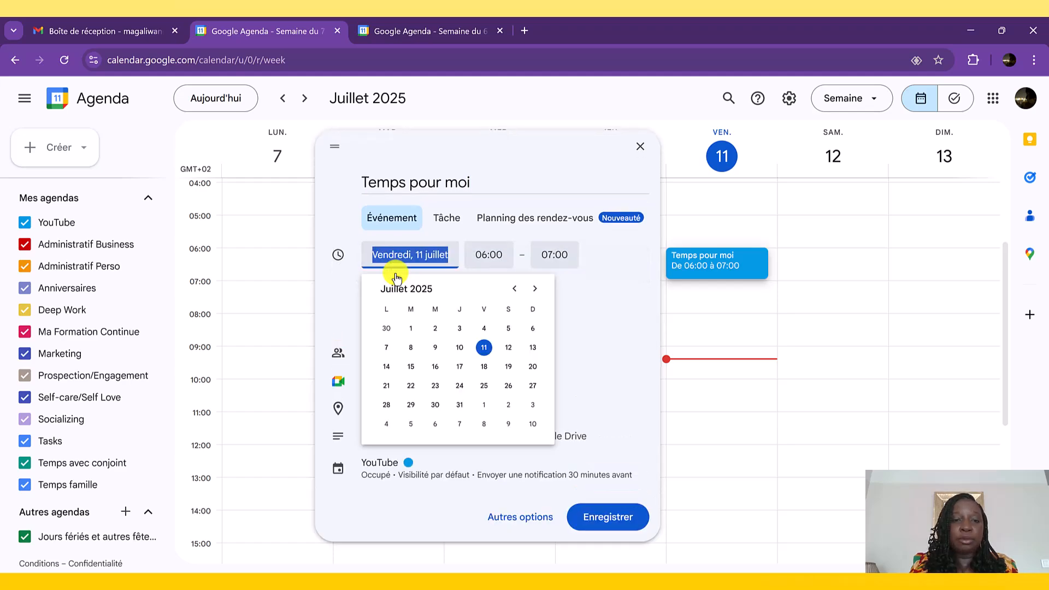
{"action": "left_click", "coordinate": [503, 346]}
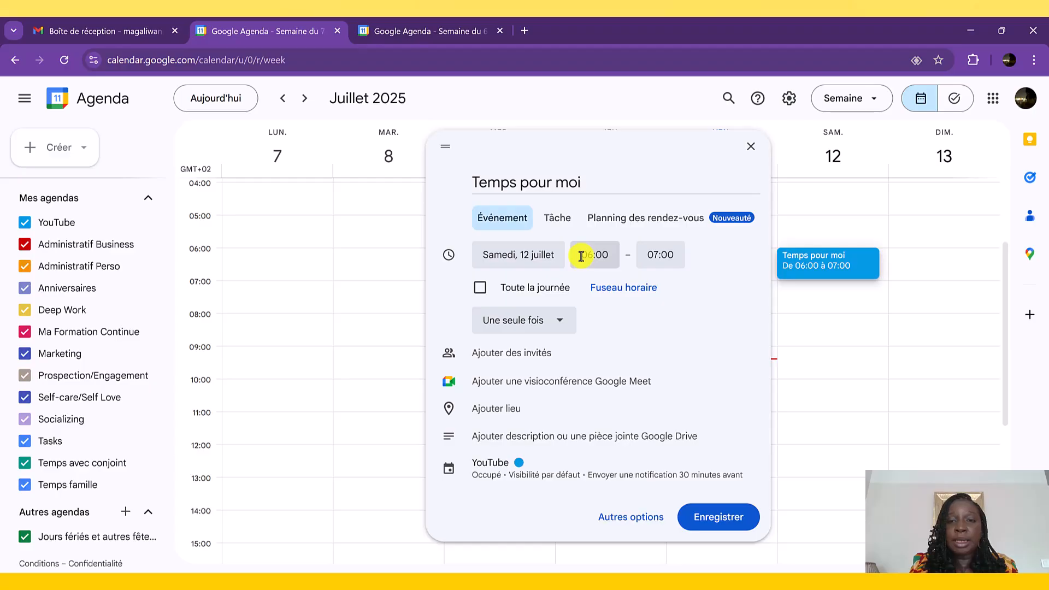
{"action": "left_click", "coordinate": [656, 254]}
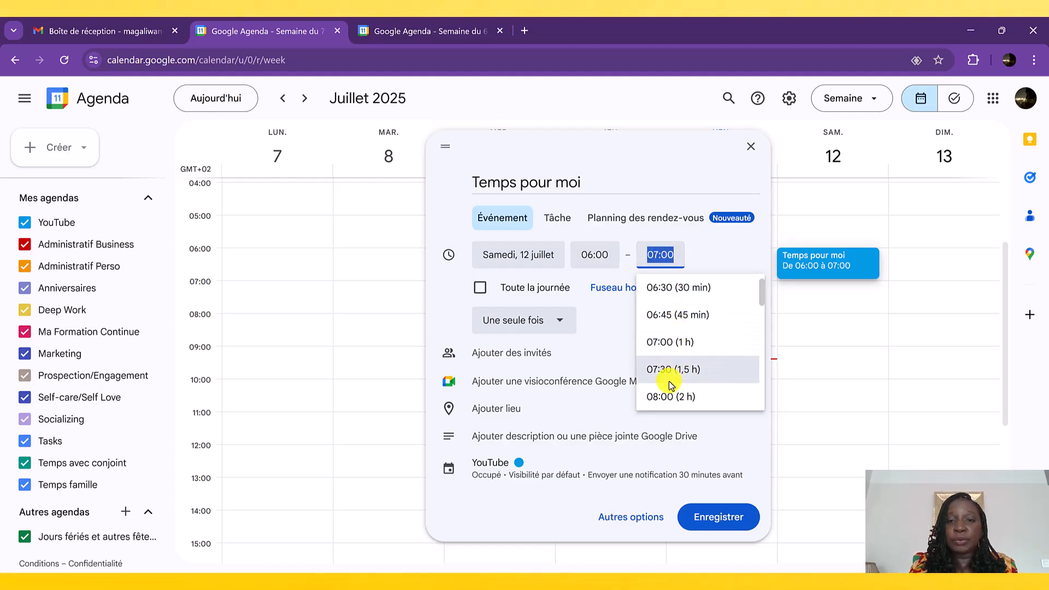
{"action": "scroll", "coordinate": [671, 385], "scroll_direction": "down", "scroll_amount": 2}
{"action": "left_click", "coordinate": [672, 349]}
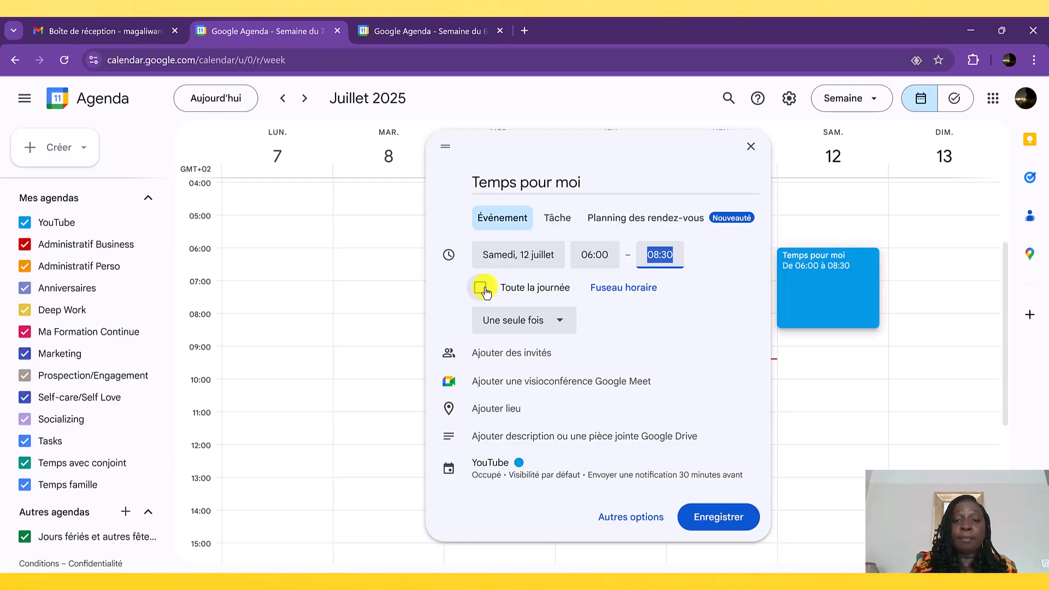
- Give the "Temps pour moi" event a custom recurrence of every 1 jour, with its end set to Jamais
{"action": "left_click", "coordinate": [507, 325]}
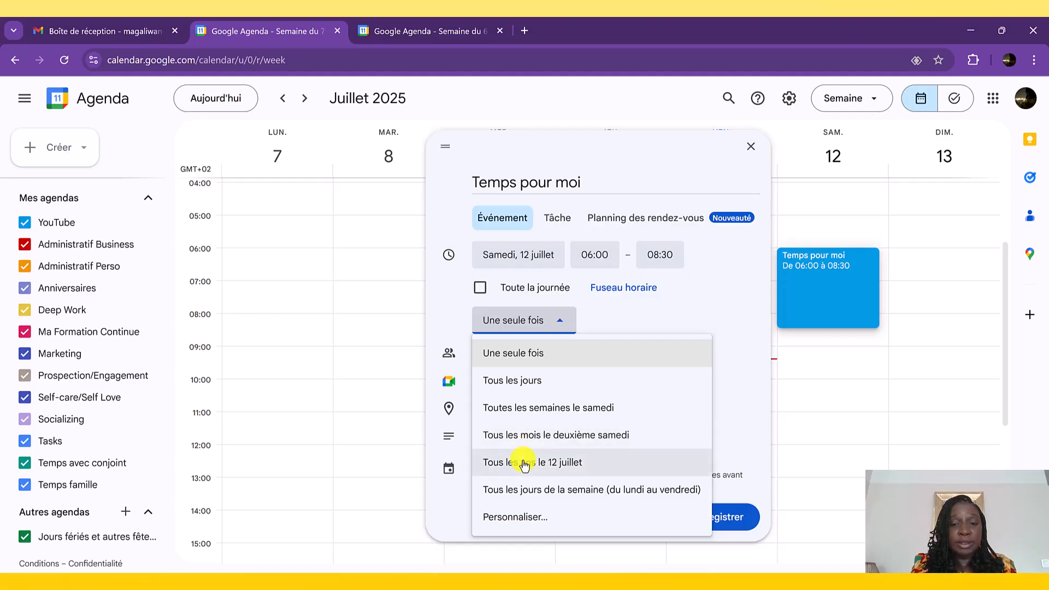
{"action": "left_click", "coordinate": [533, 524]}
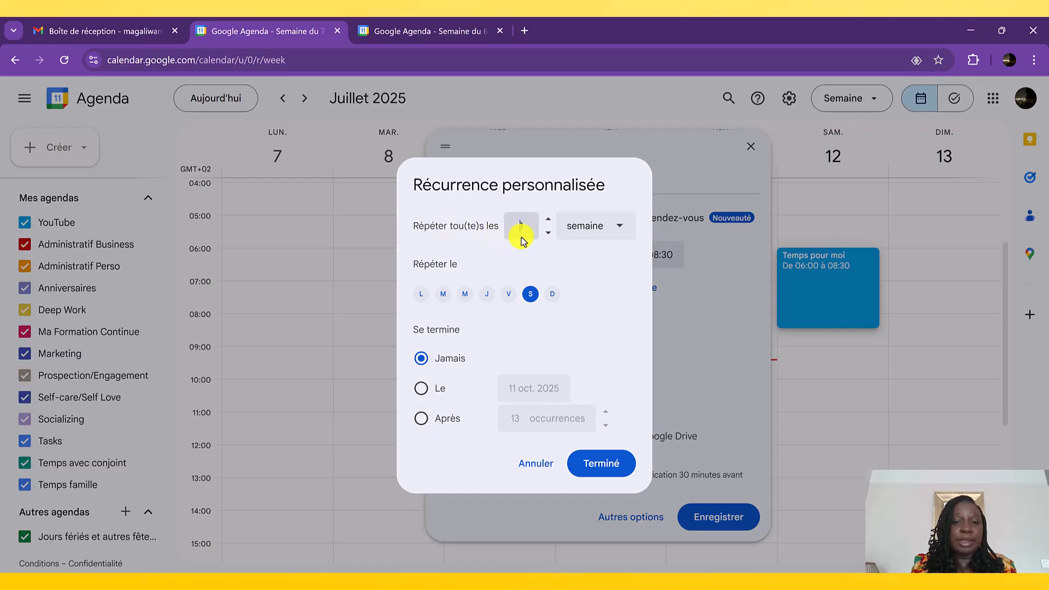
{"action": "left_click", "coordinate": [603, 241]}
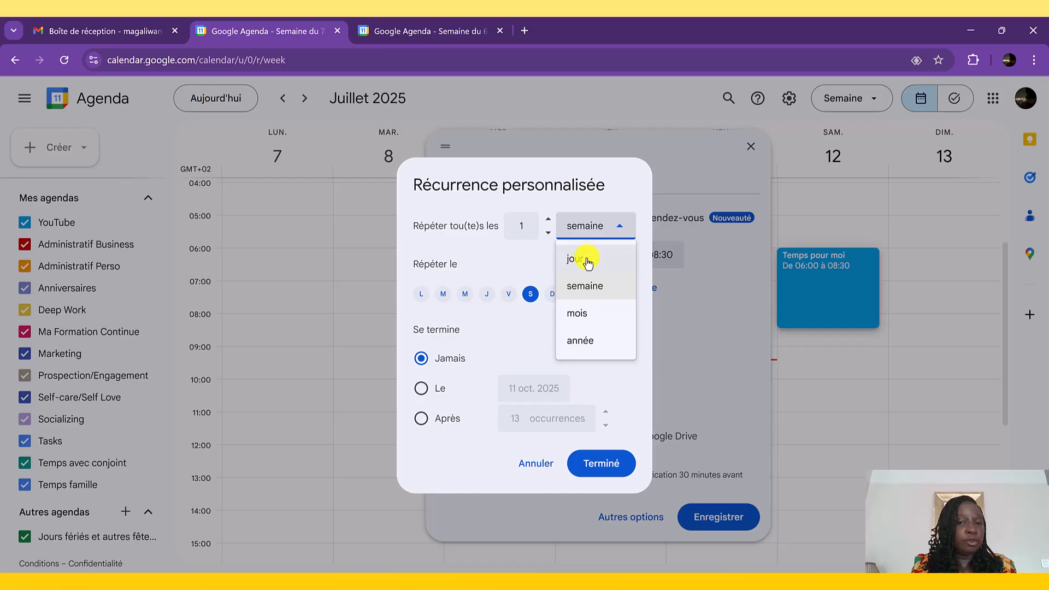
{"action": "left_click", "coordinate": [589, 261]}
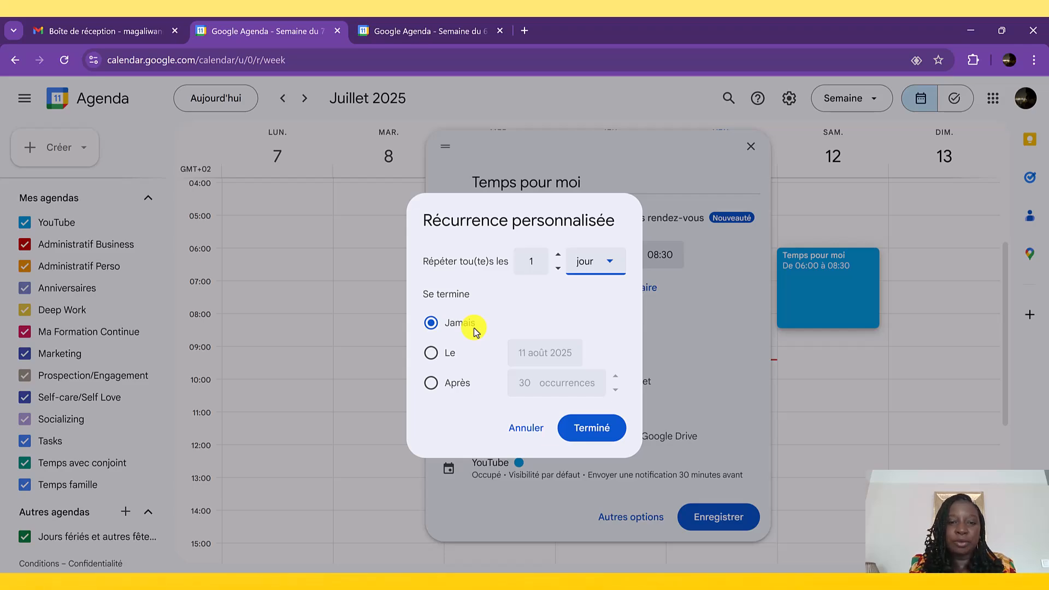
{"action": "left_click", "coordinate": [436, 354]}
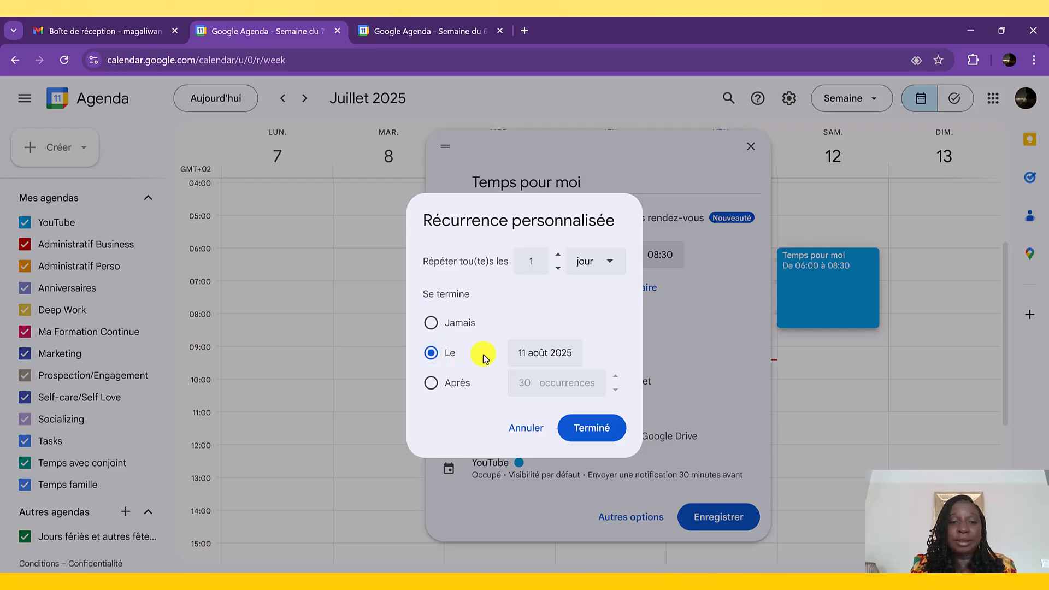
{"action": "left_click", "coordinate": [454, 384]}
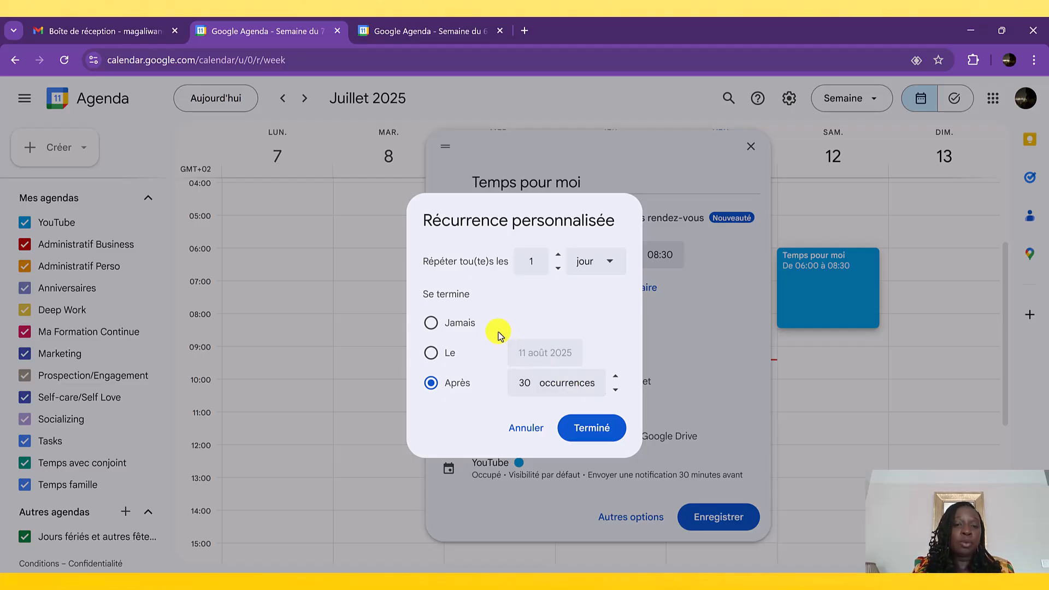
{"action": "left_click", "coordinate": [464, 326]}
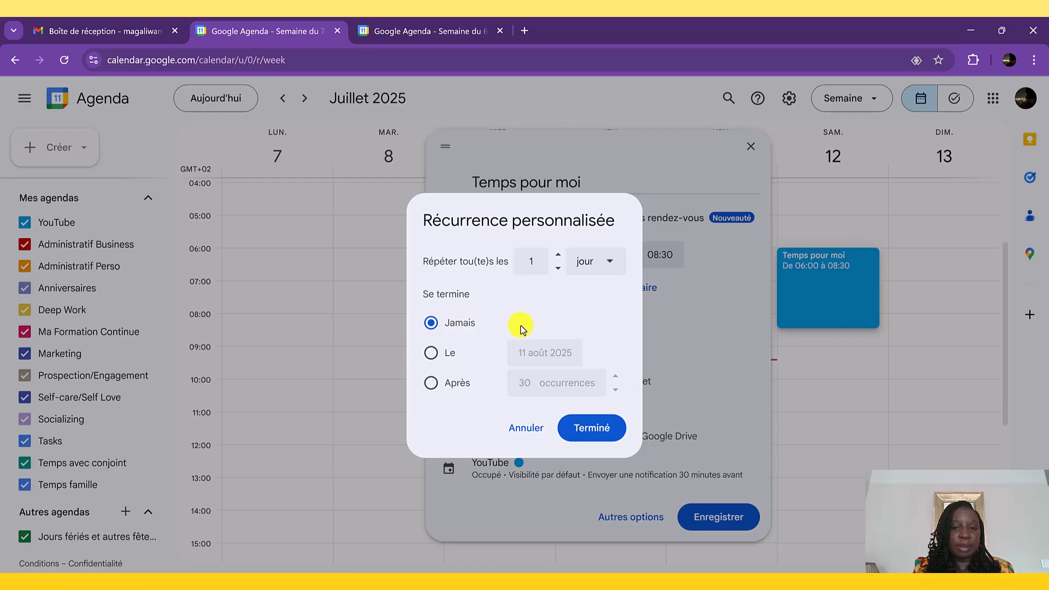
{"action": "left_click", "coordinate": [600, 431]}
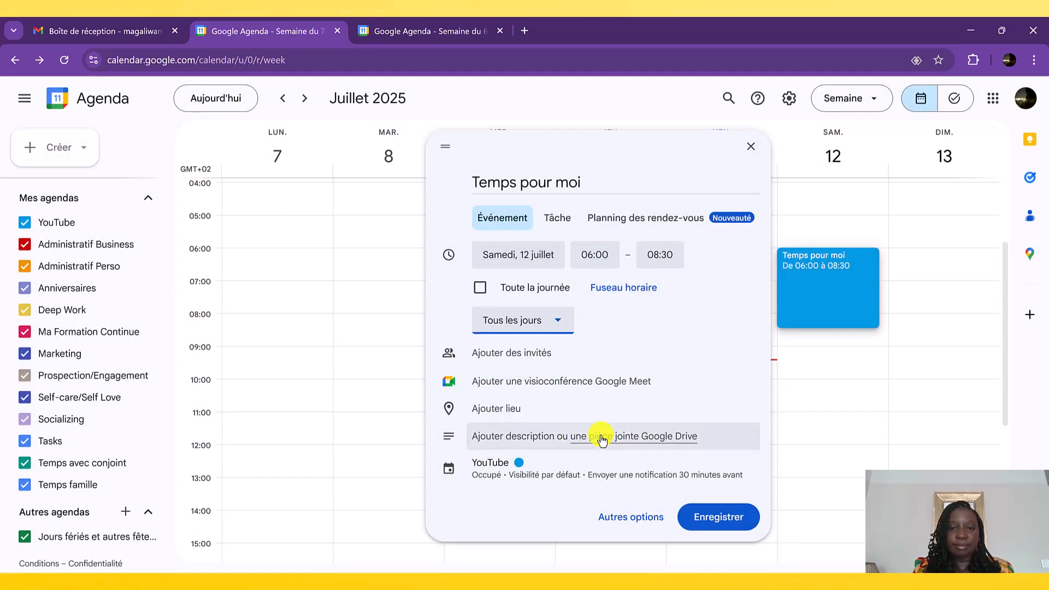
- Assign the "Temps pour moi" event to the Self-care/Self Love calendar with its availability set to Occupé
{"action": "left_click", "coordinate": [538, 362]}
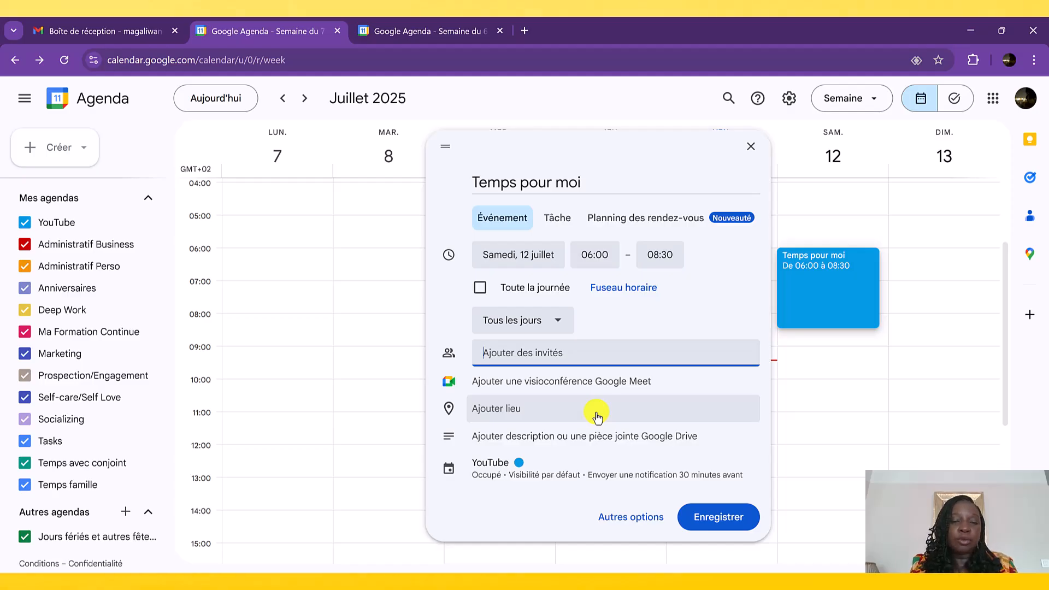
{"action": "left_click", "coordinate": [546, 443]}
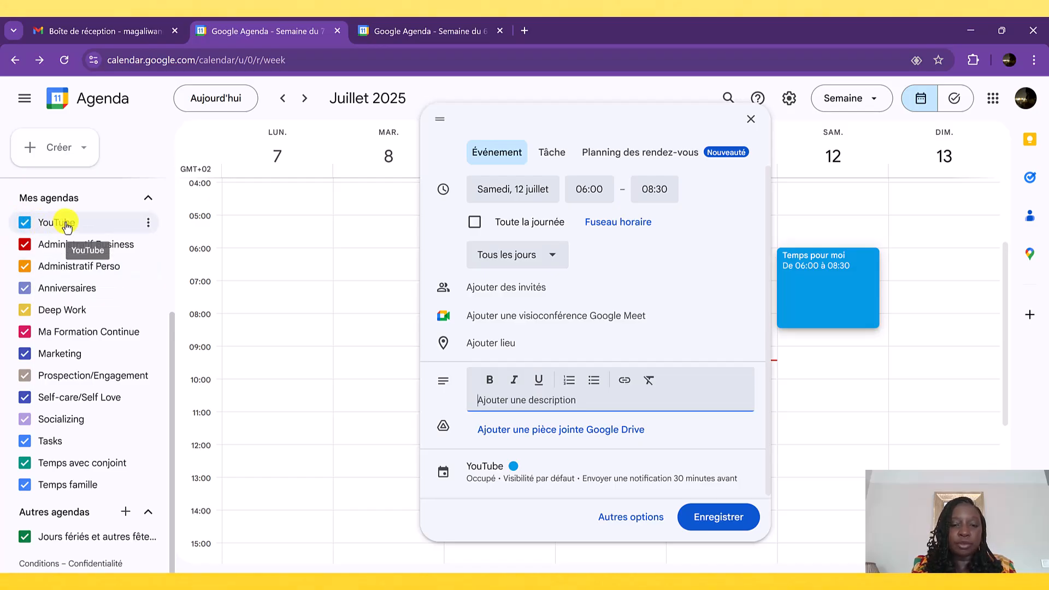
{"action": "left_click", "coordinate": [489, 476]}
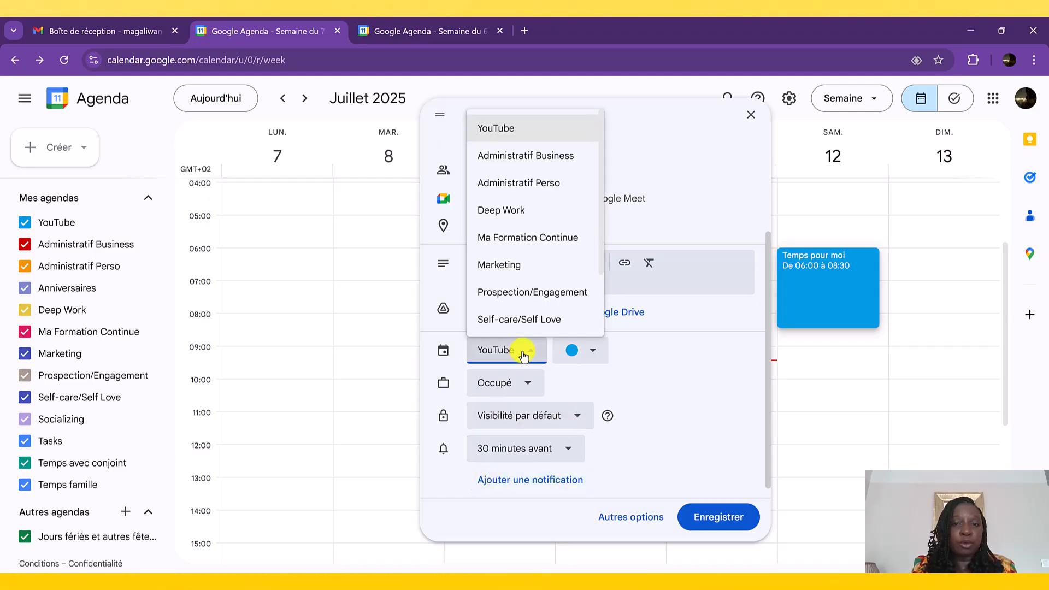
{"action": "left_click", "coordinate": [523, 321]}
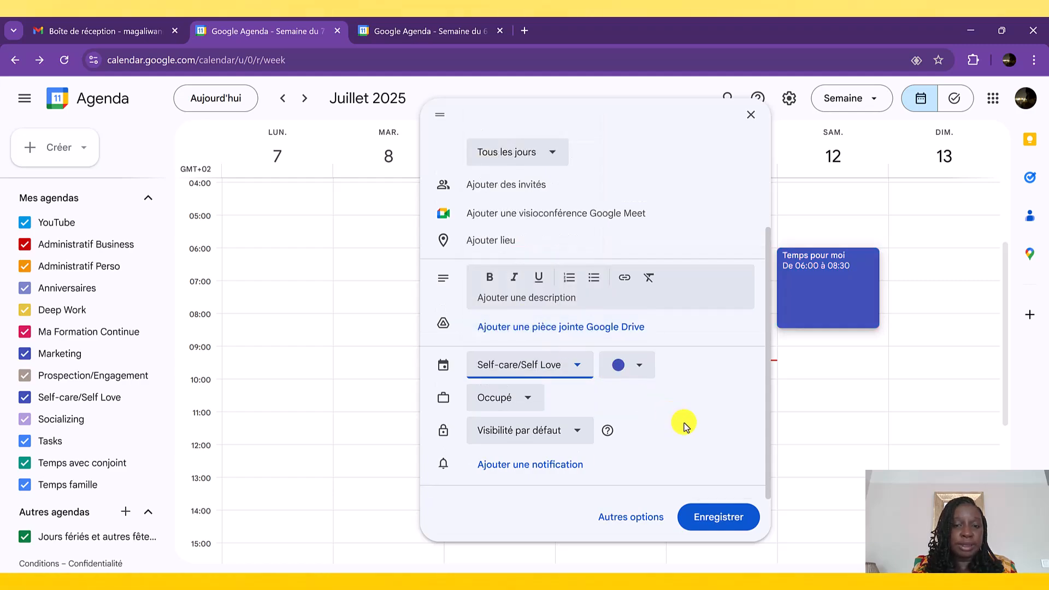
{"action": "left_click", "coordinate": [509, 402]}
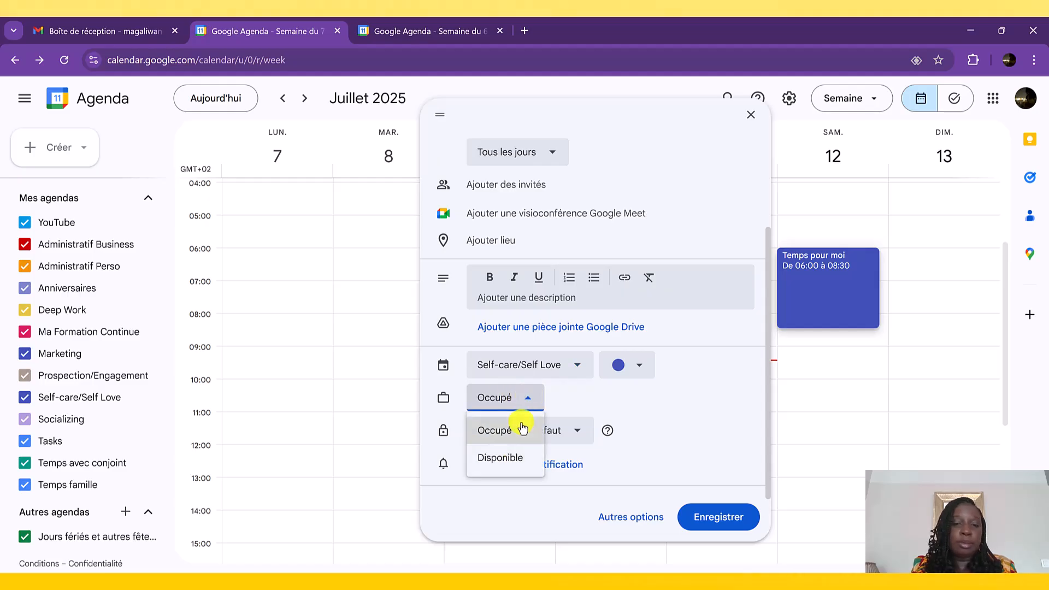
{"action": "left_click", "coordinate": [503, 402]}
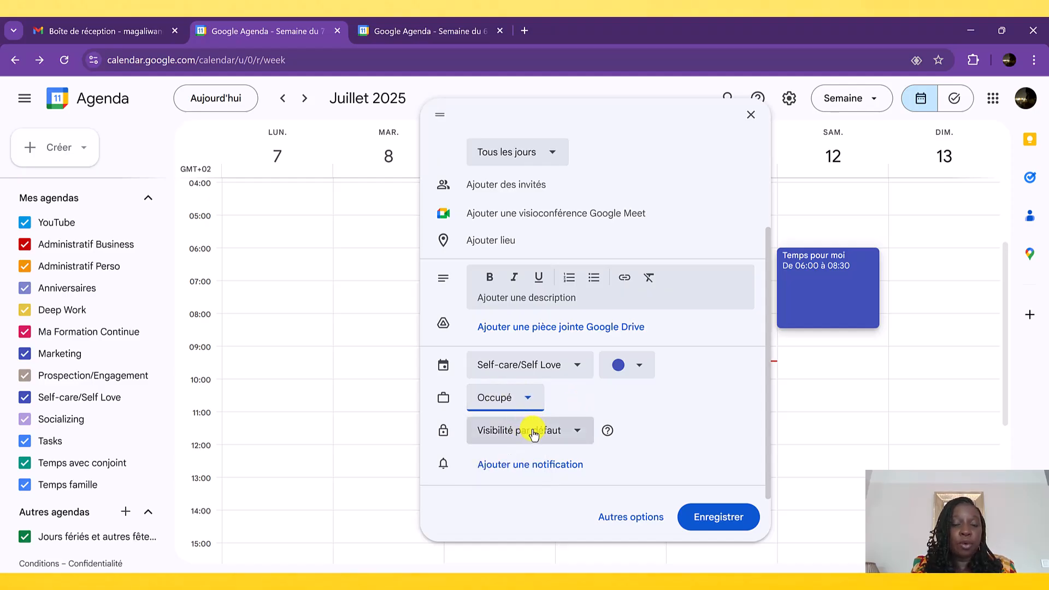
- Add a notification 10 minutes before the "Temps pour moi" event
{"action": "left_click", "coordinate": [519, 465]}
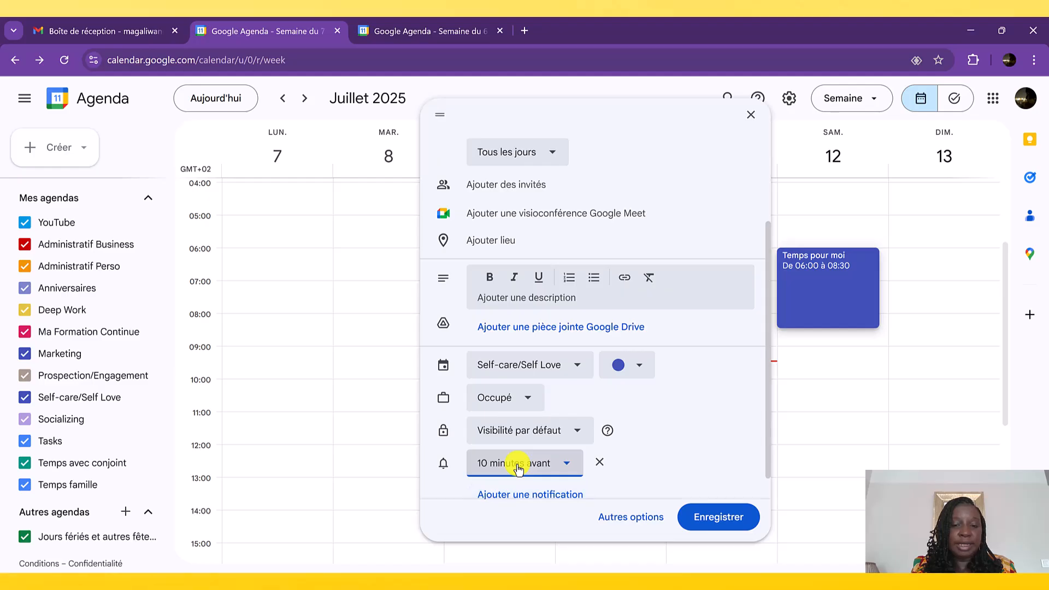
{"action": "scroll", "coordinate": [624, 412], "scroll_direction": "down", "scroll_amount": 1}
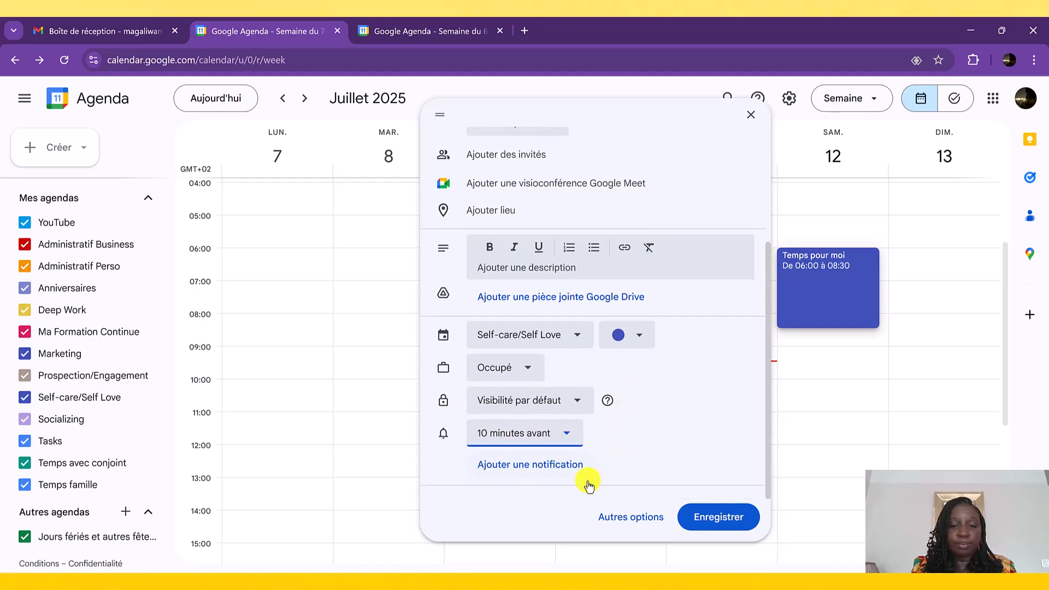
{"action": "left_click", "coordinate": [568, 442]}
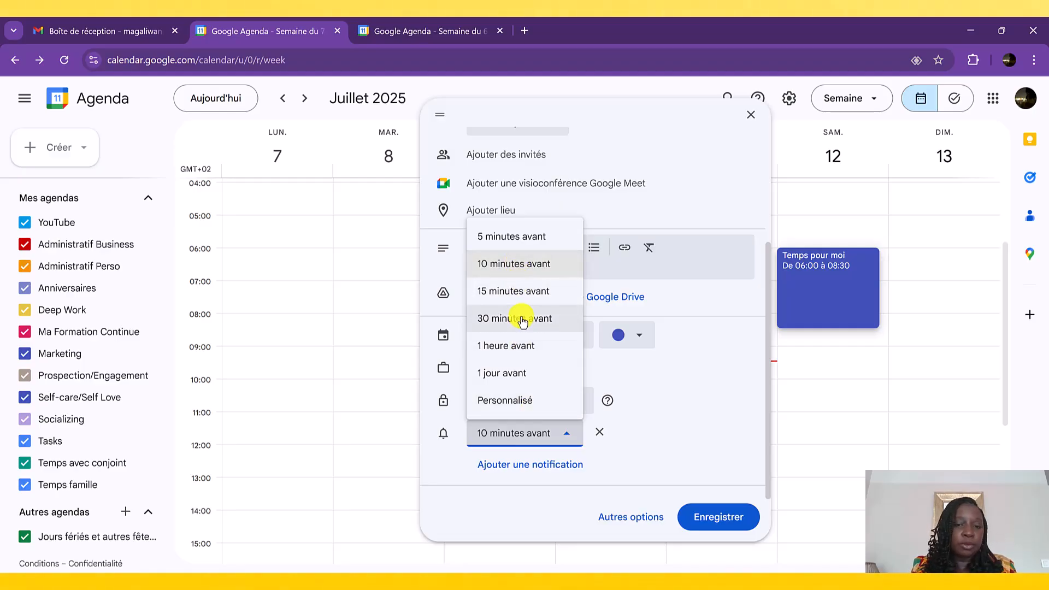
{"action": "left_click", "coordinate": [674, 442]}
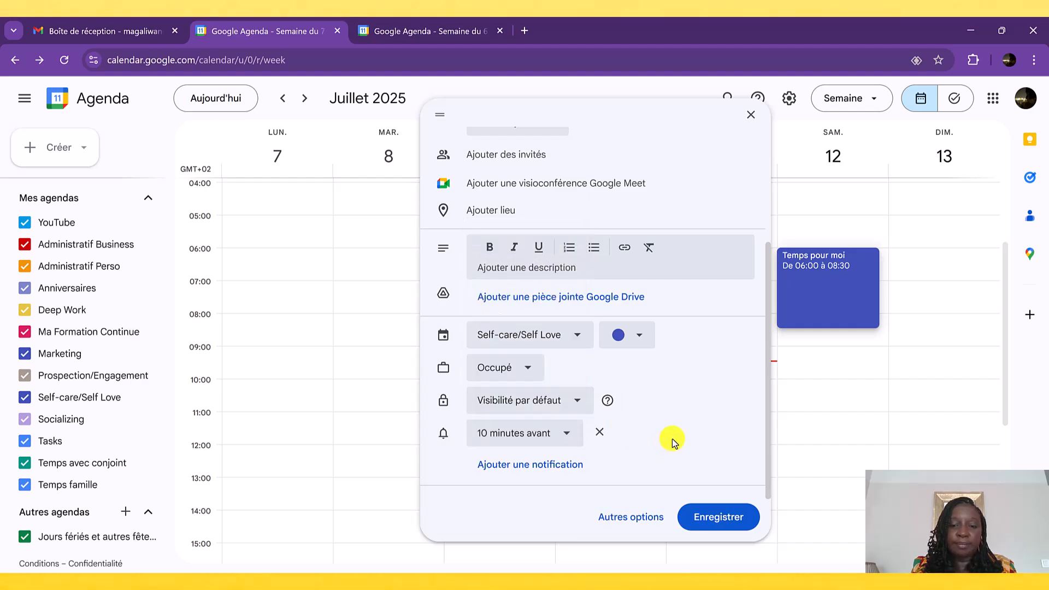
- Open the full options of the "Temps pour moi" event and examine its Rechercher un horaire schedule and its event details
{"action": "left_click", "coordinate": [637, 527]}
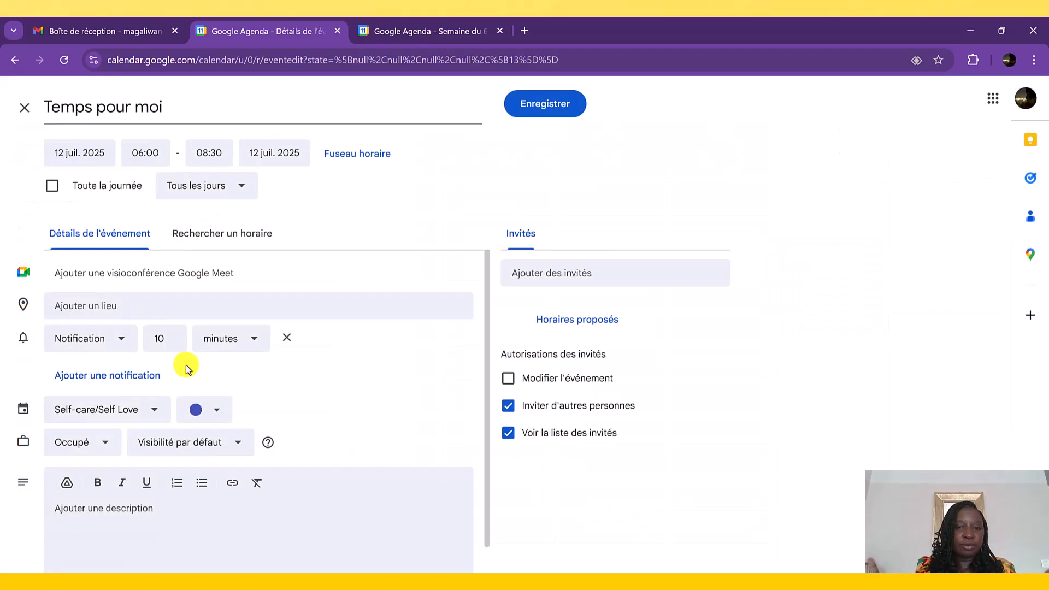
{"action": "left_click", "coordinate": [245, 240]}
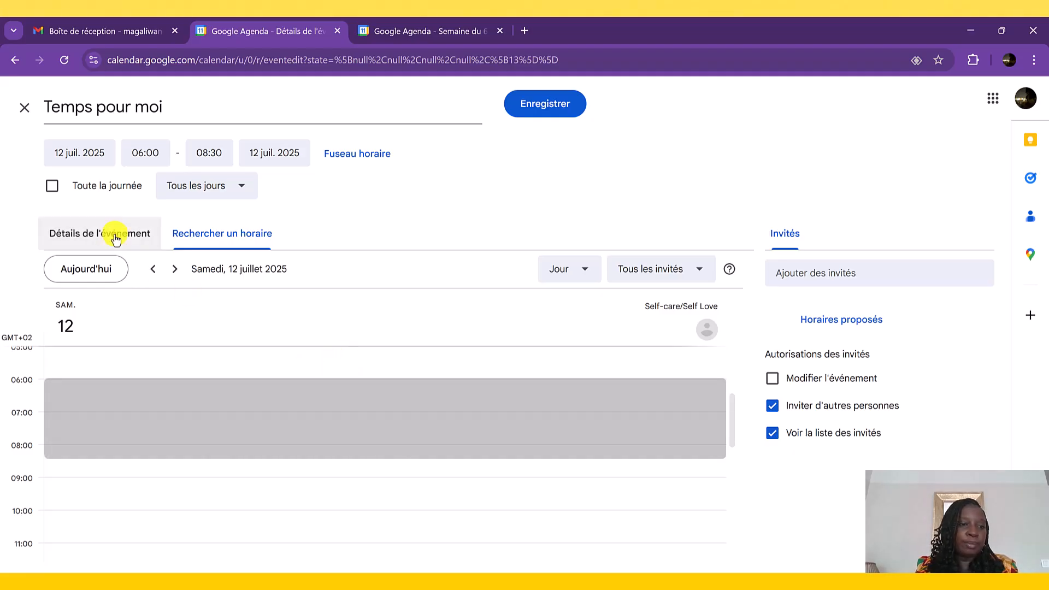
{"action": "left_click", "coordinate": [115, 236]}
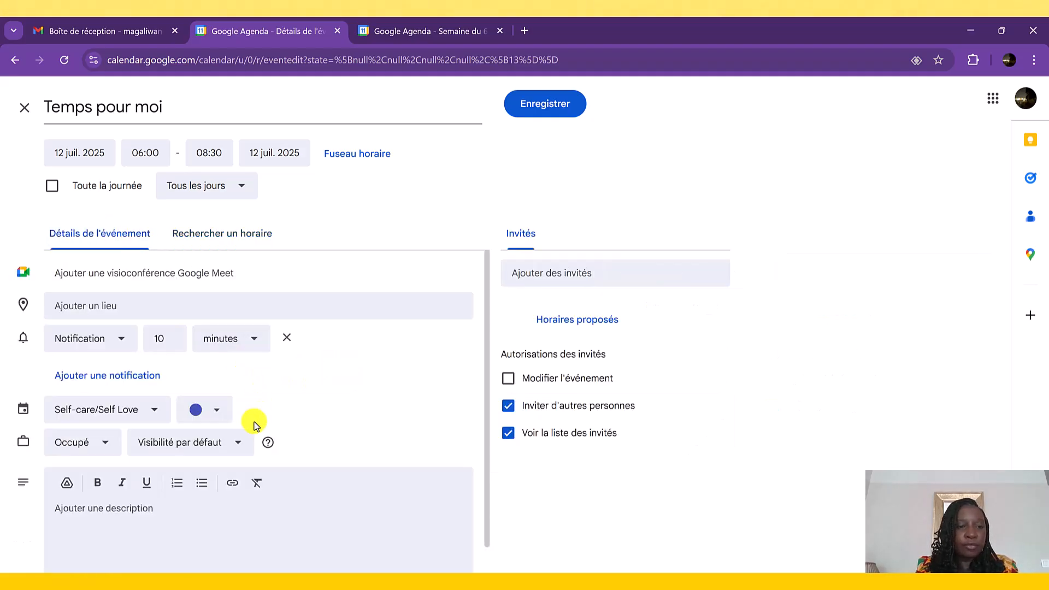
{"action": "mouse_move", "coordinate": [266, 435]}
{"action": "scroll", "coordinate": [267, 434], "scroll_direction": "down", "scroll_amount": 1}
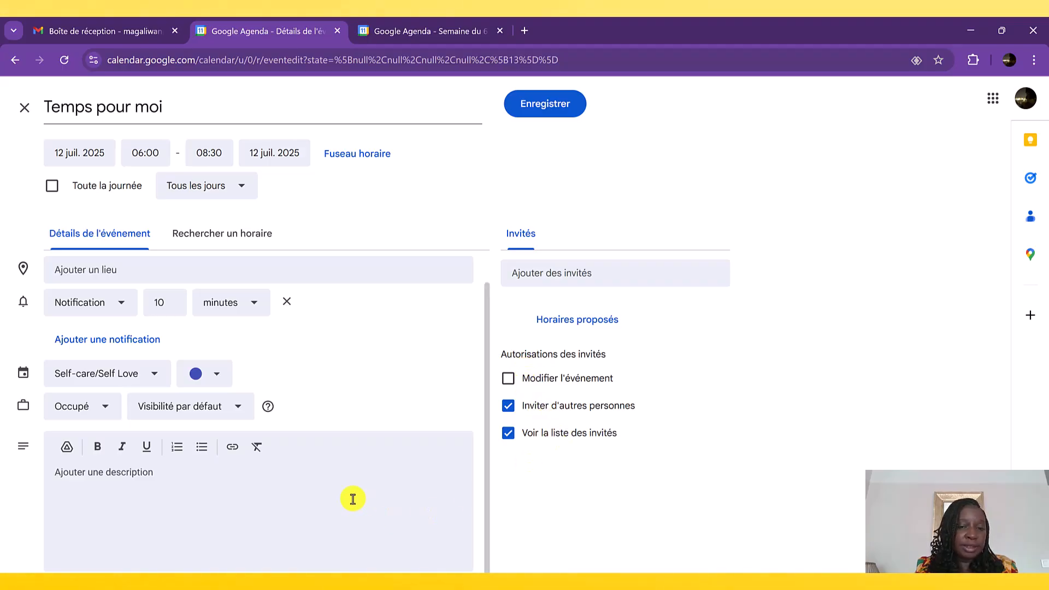
{"action": "scroll", "coordinate": [320, 409], "scroll_direction": "up", "scroll_amount": 1}
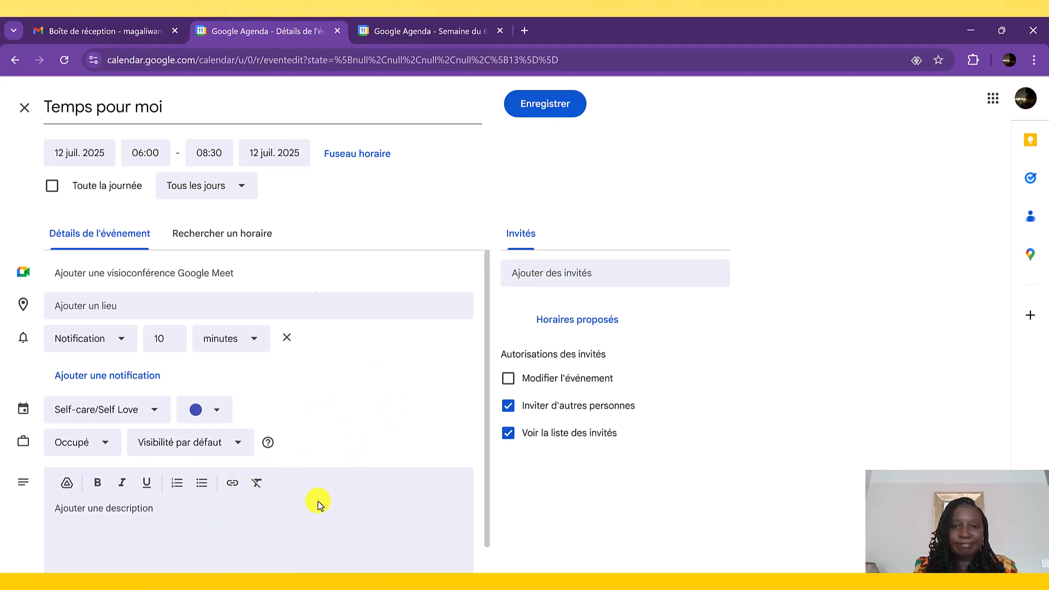
- Write a bulleted event description: "Brainstormer des idées", "Trouver les titres" and "Faire squelette des 3 premiers contenus"
{"action": "left_click", "coordinate": [89, 521]}
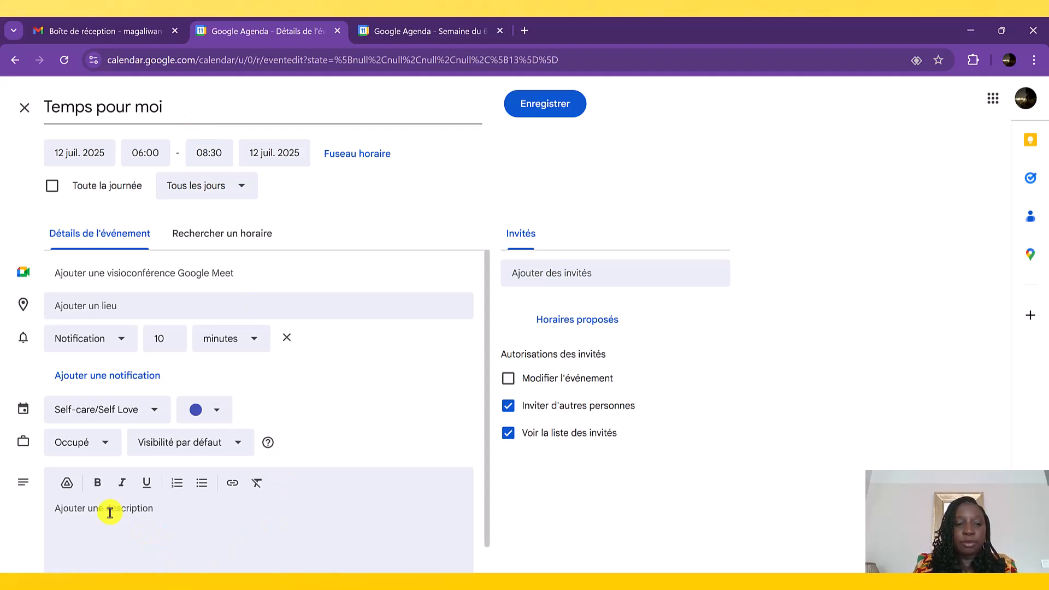
{"action": "left_click", "coordinate": [200, 484]}
{"action": "type", "text": "B"}
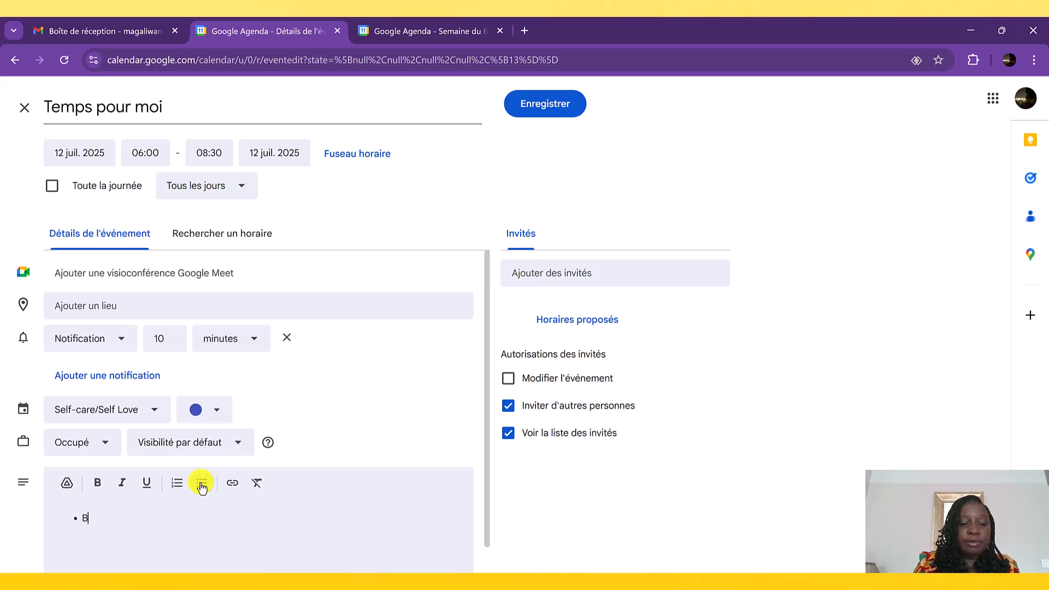
{"action": "type", "text": "rainstormer des idées"}
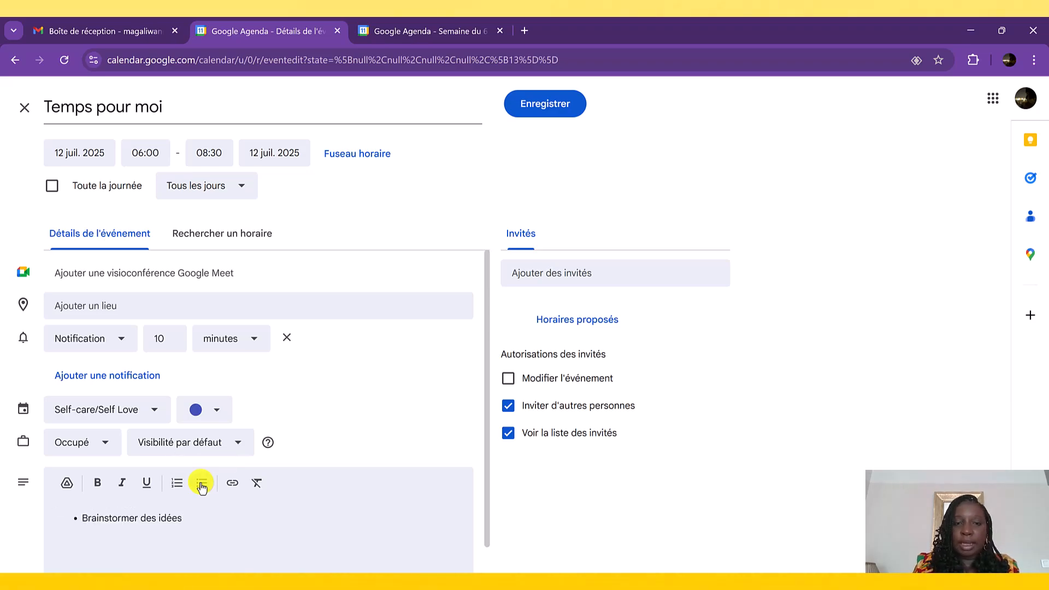
{"action": "key", "text": "Return"}
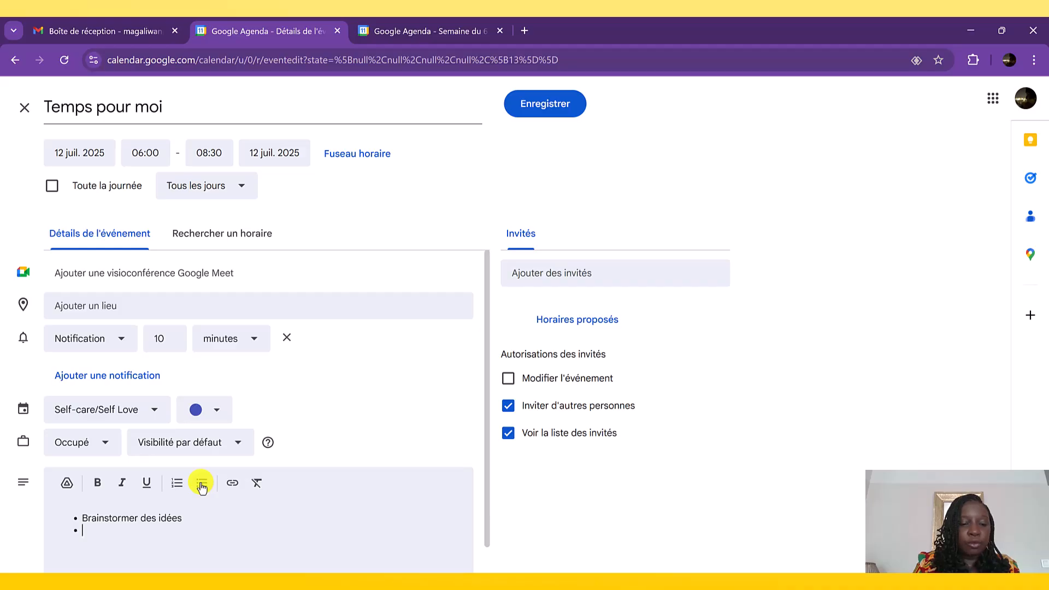
{"action": "type", "text": "Trouver les titres Faire squelette des 3 premiers contenus"}
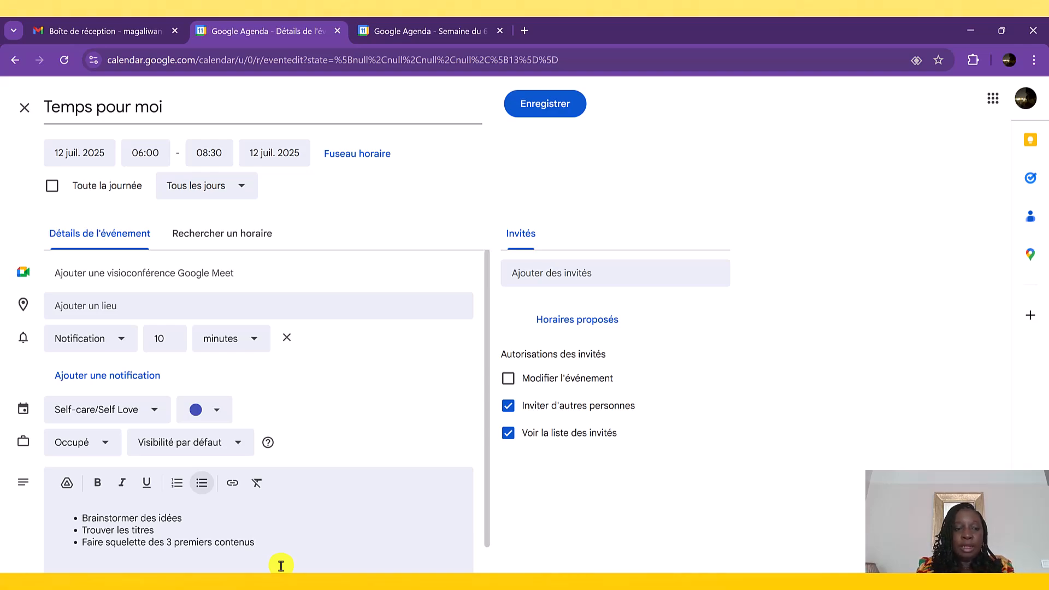
- Append durations to the description bullets: ": 10 min" for brainstorming, ": 20 min" for the titles and ": 1h" for the squelette
{"action": "left_click", "coordinate": [235, 519]}
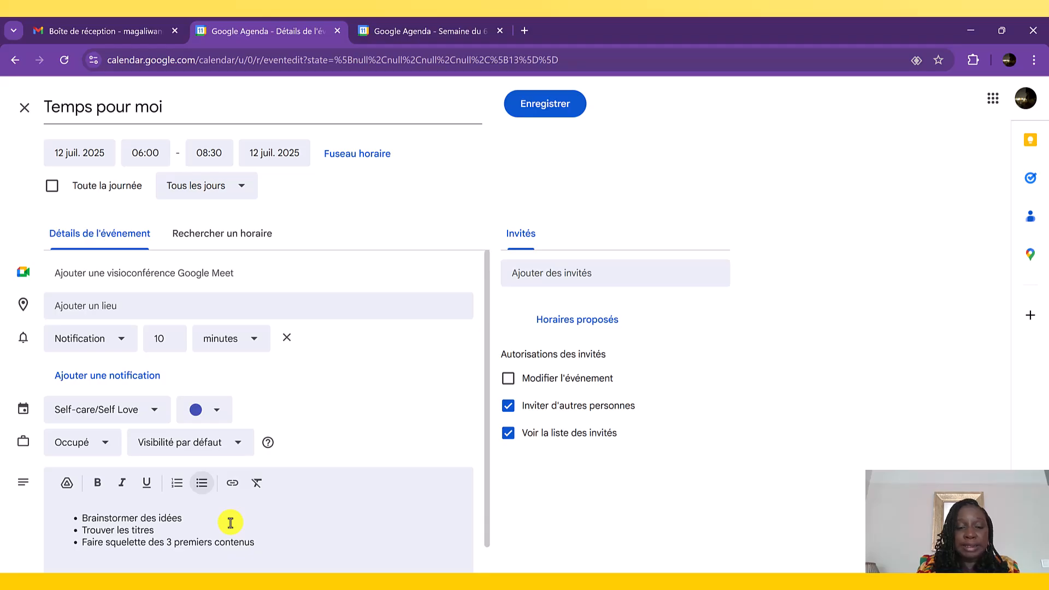
{"action": "type", "text": "10 min"}
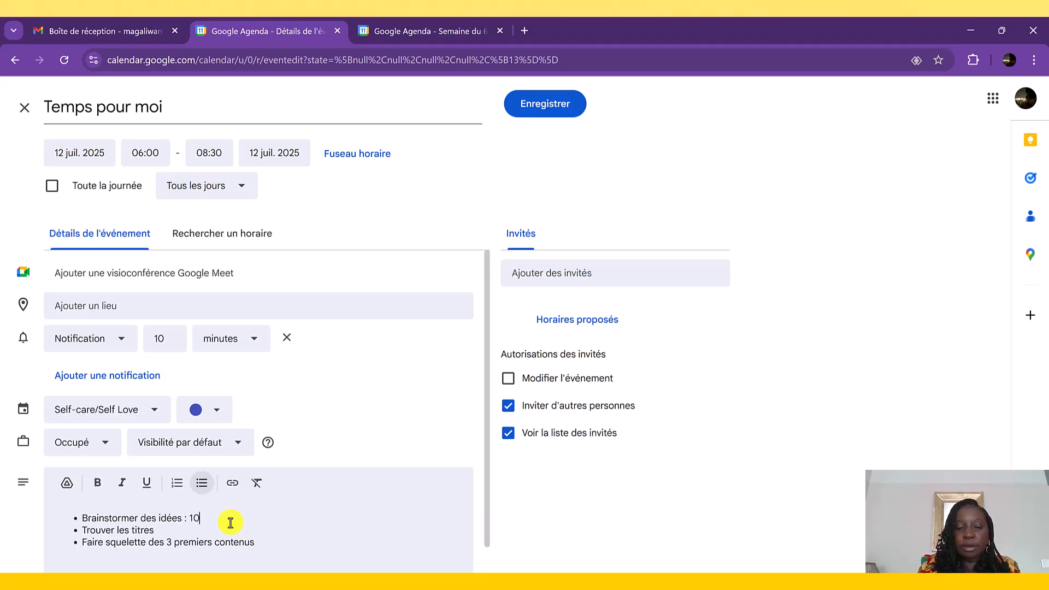
{"action": "left_click", "coordinate": [189, 527]}
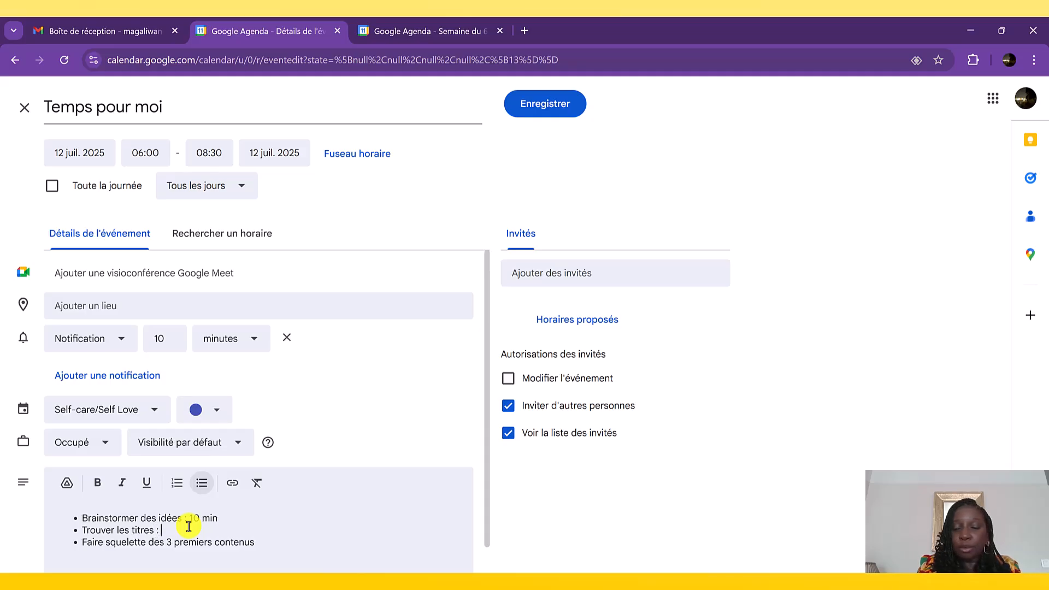
{"action": "type", "text": "20 min"}
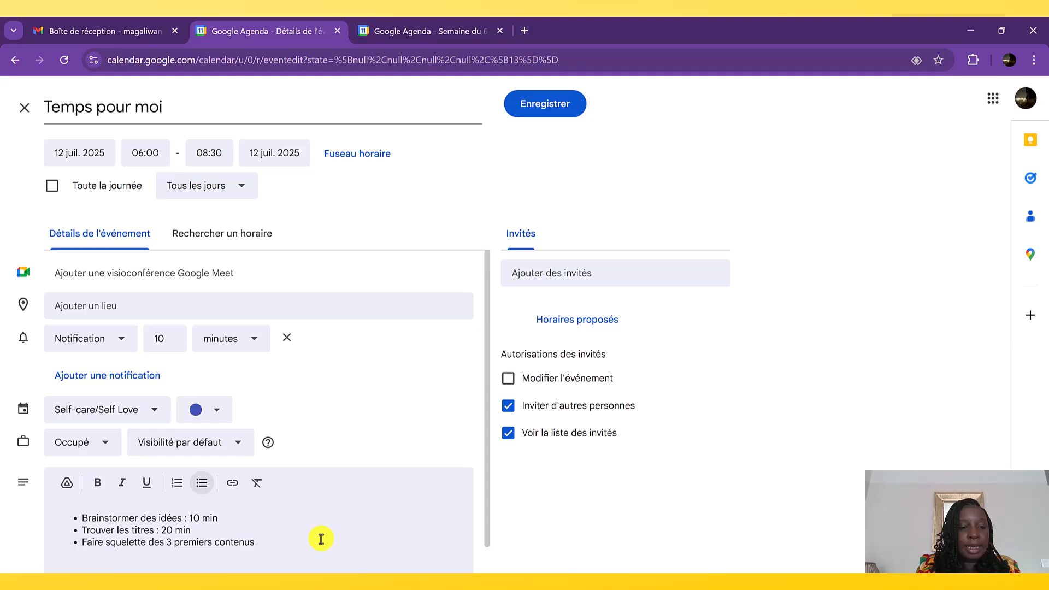
{"action": "left_click", "coordinate": [287, 546]}
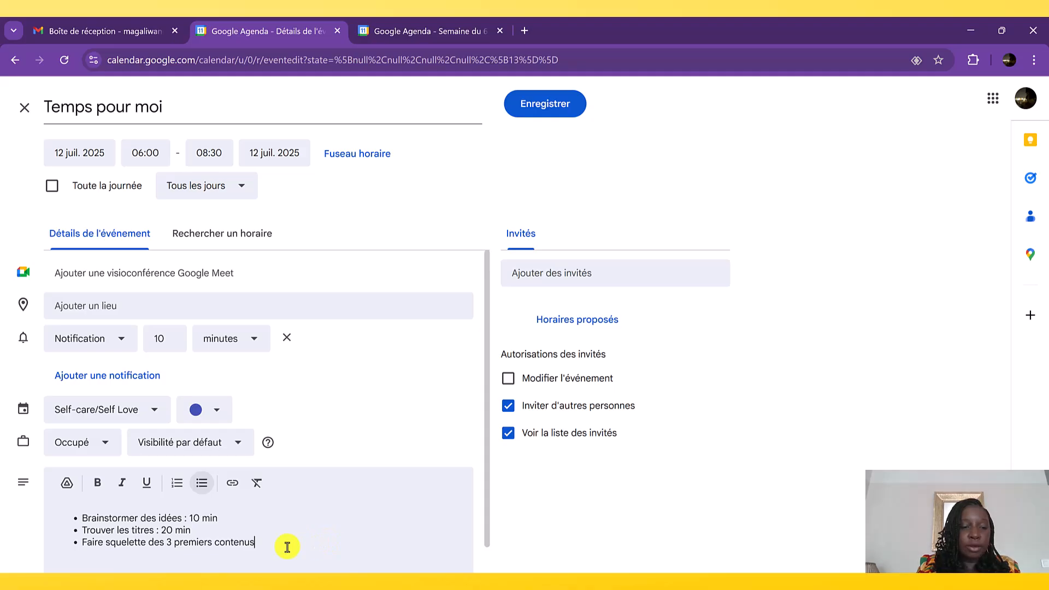
{"action": "type", "text": ": "}
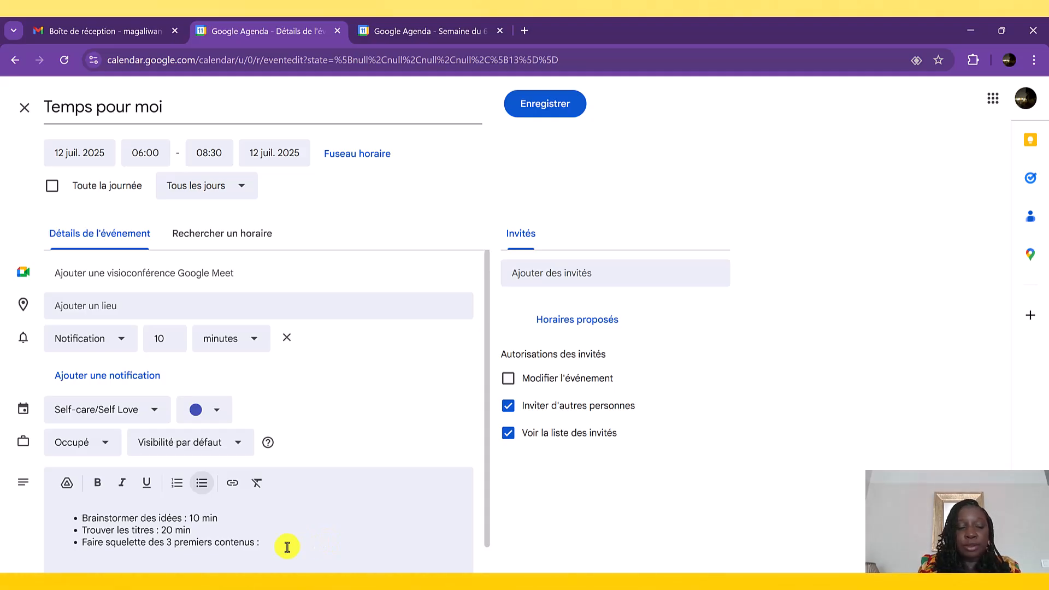
{"action": "type", "text": "1h"}
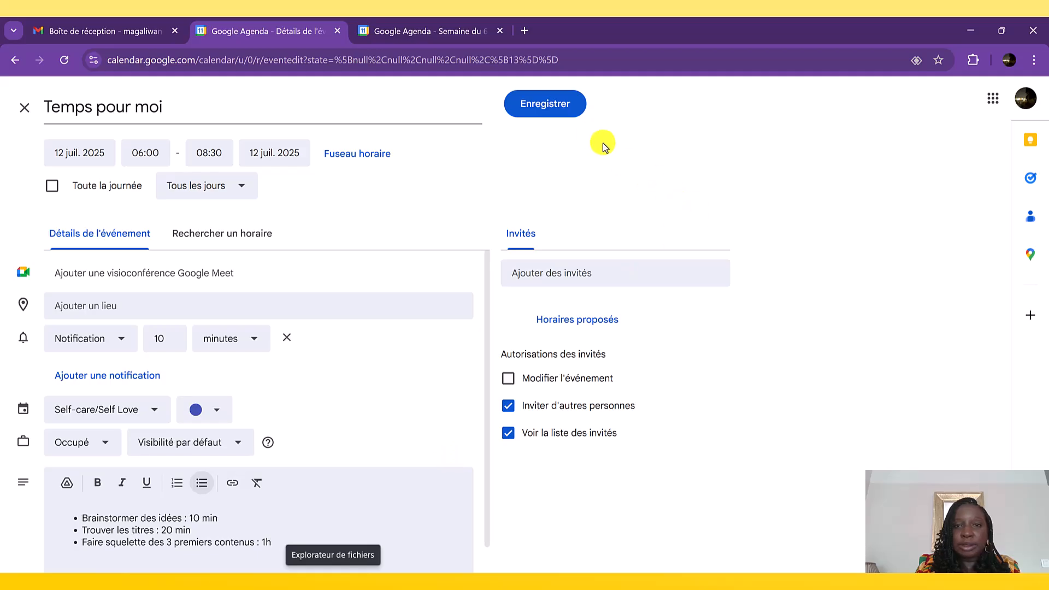
- Save the "Temps pour moi" event and extend all its occurrences to end at 10:00, starting from Monday 14 July in the following week
{"action": "left_click", "coordinate": [548, 119]}
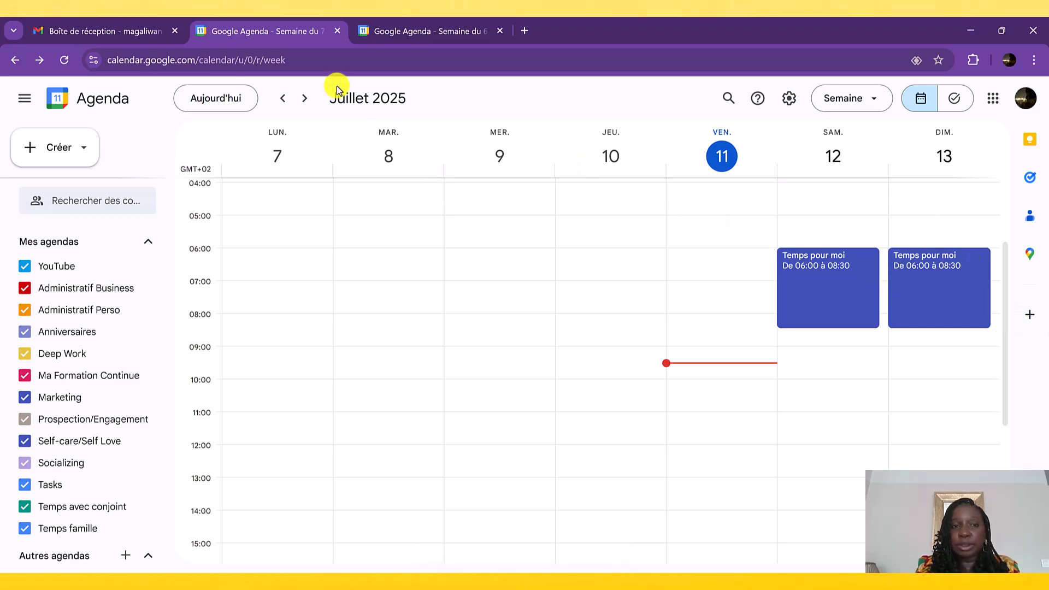
{"action": "left_click", "coordinate": [305, 100]}
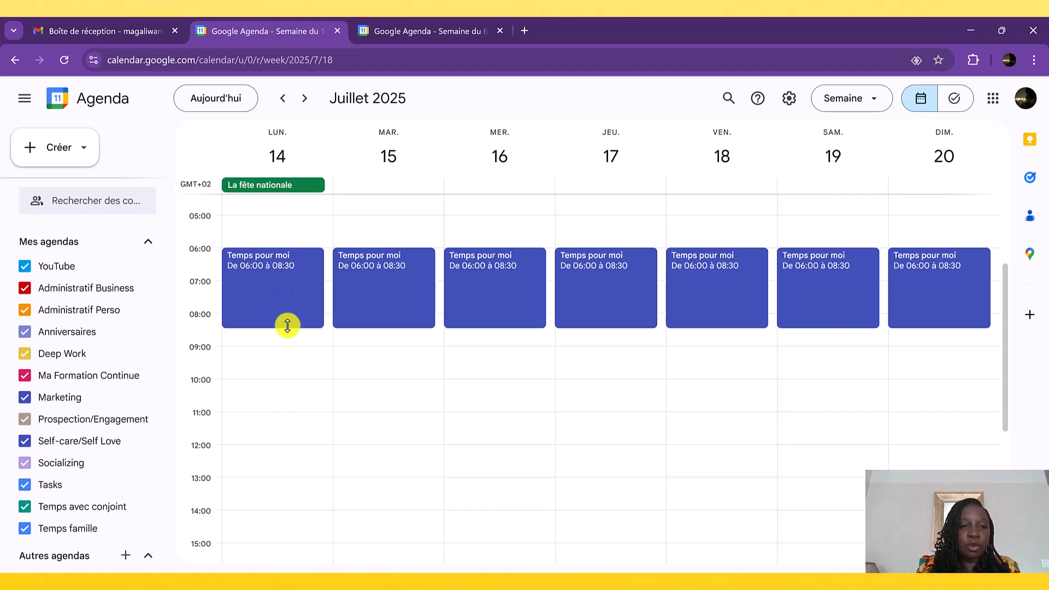
{"action": "left_click_drag", "start_coordinate": [288, 325], "coordinate": [283, 378]}
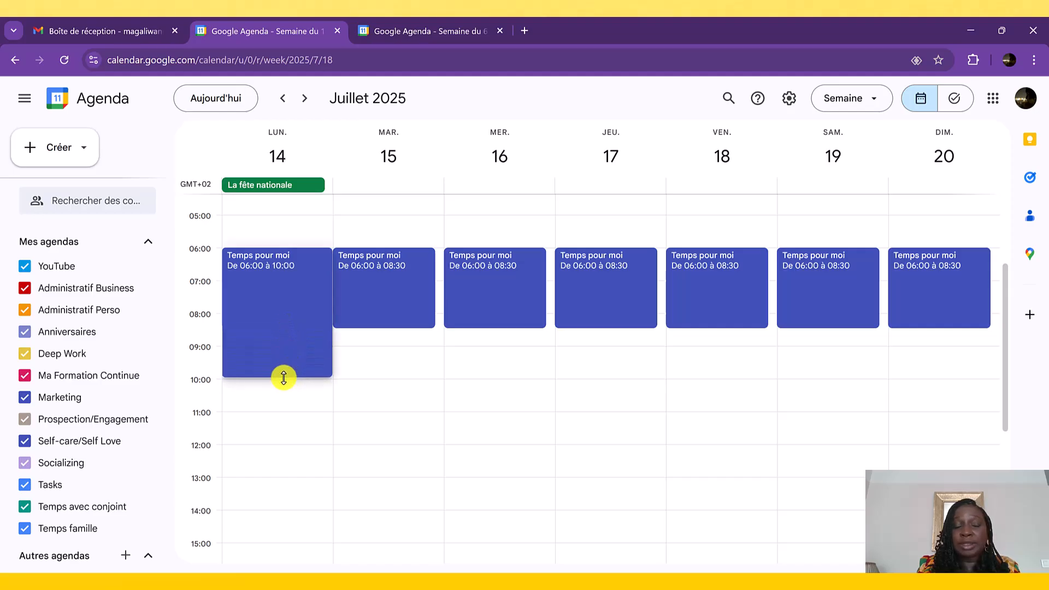
{"action": "left_click_drag", "start_coordinate": [283, 378], "coordinate": [282, 377]}
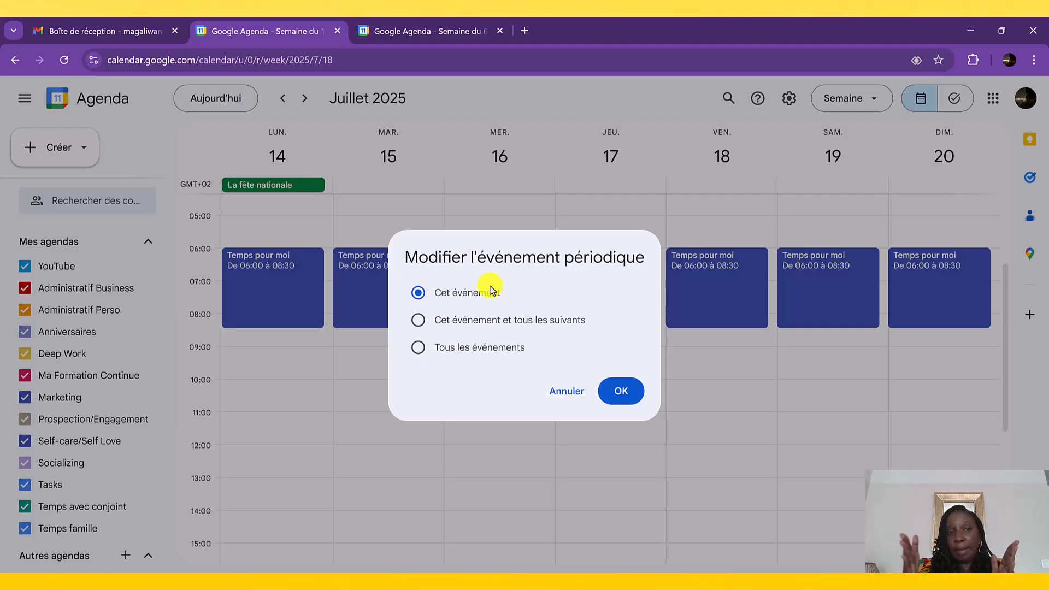
{"action": "left_click", "coordinate": [473, 349]}
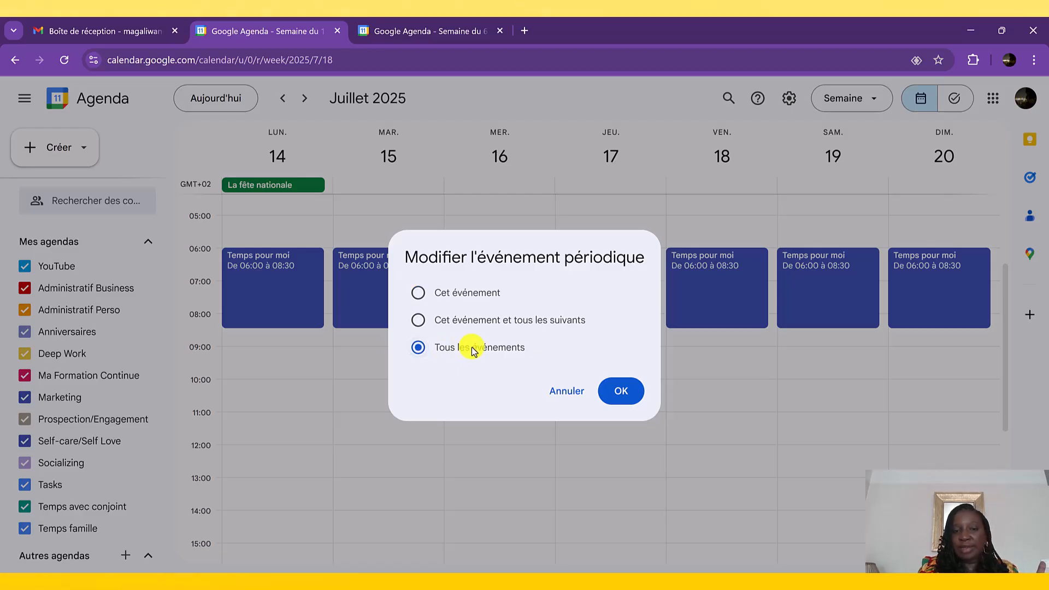
{"action": "left_click", "coordinate": [622, 392]}
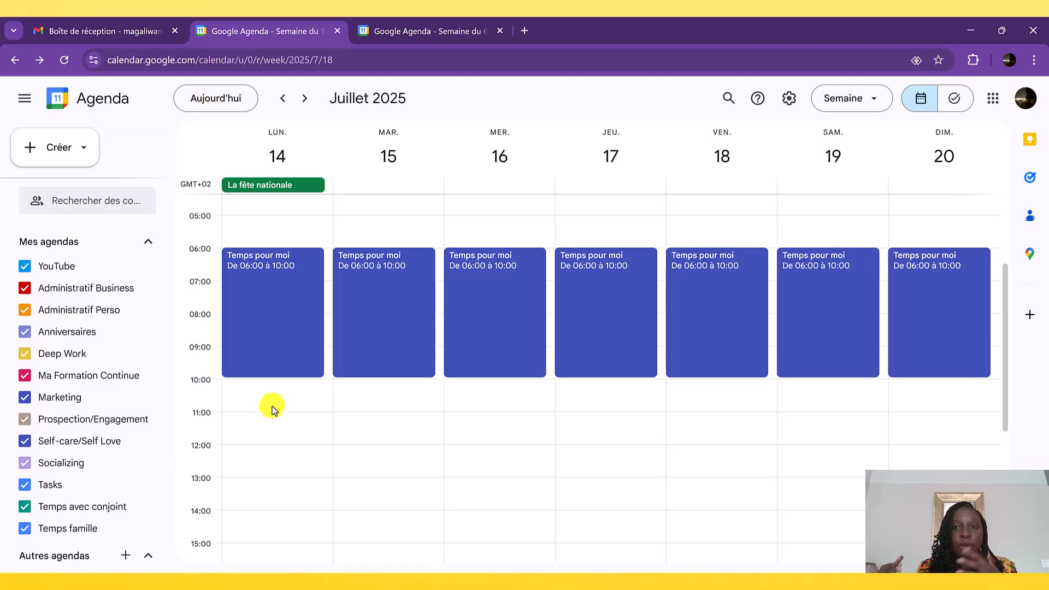
- Examine the details and additional options of the "Temps pour moi" event on Monday 14 July
{"action": "scroll", "coordinate": [272, 405], "scroll_direction": "up", "scroll_amount": 1}
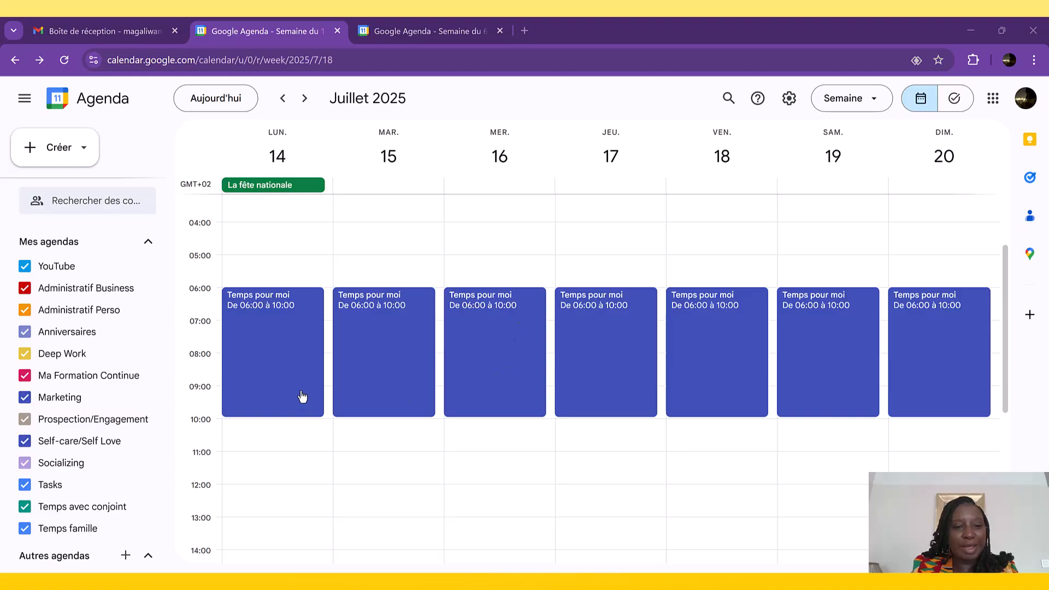
{"action": "left_click", "coordinate": [290, 357]}
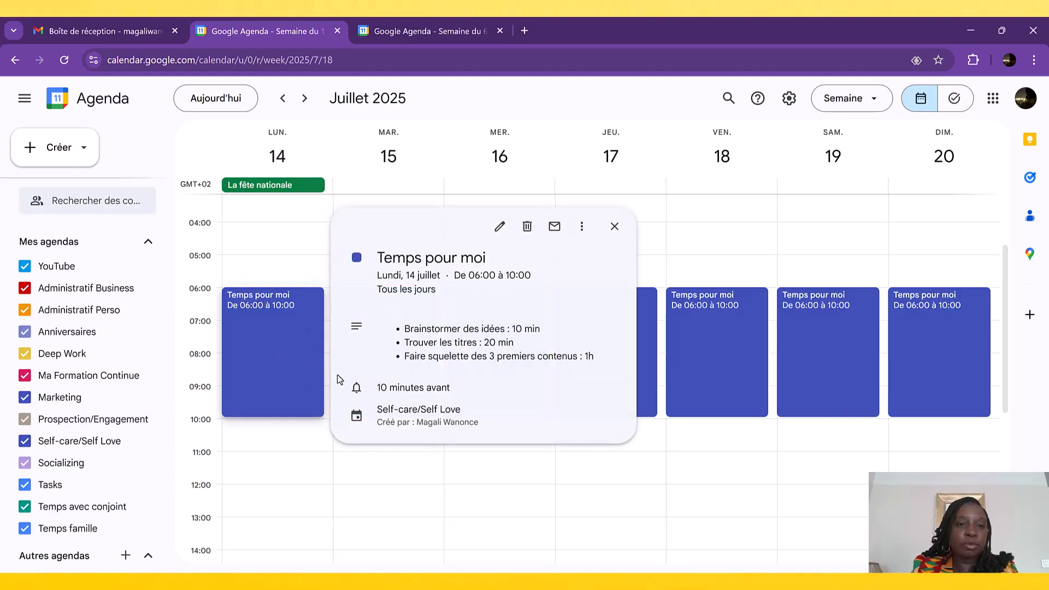
{"action": "left_click", "coordinate": [615, 227]}
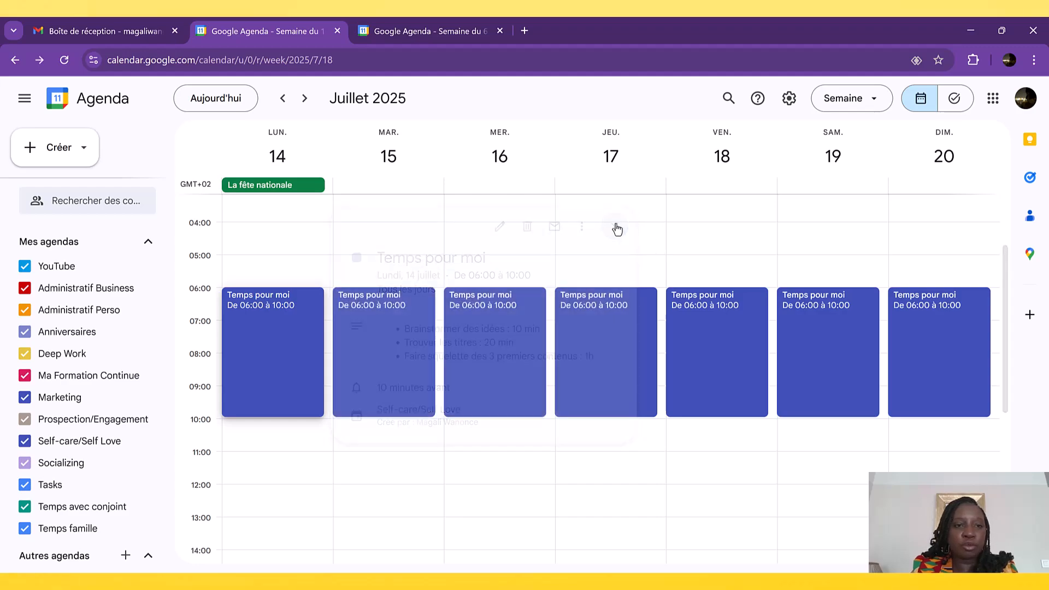
{"action": "left_click", "coordinate": [251, 336]}
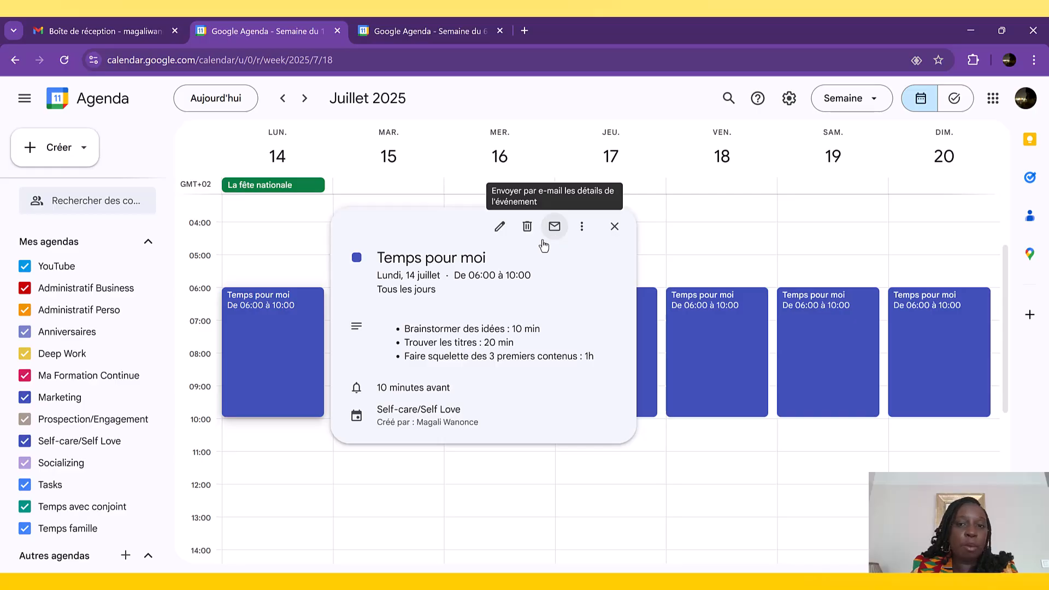
{"action": "left_click", "coordinate": [584, 230]}
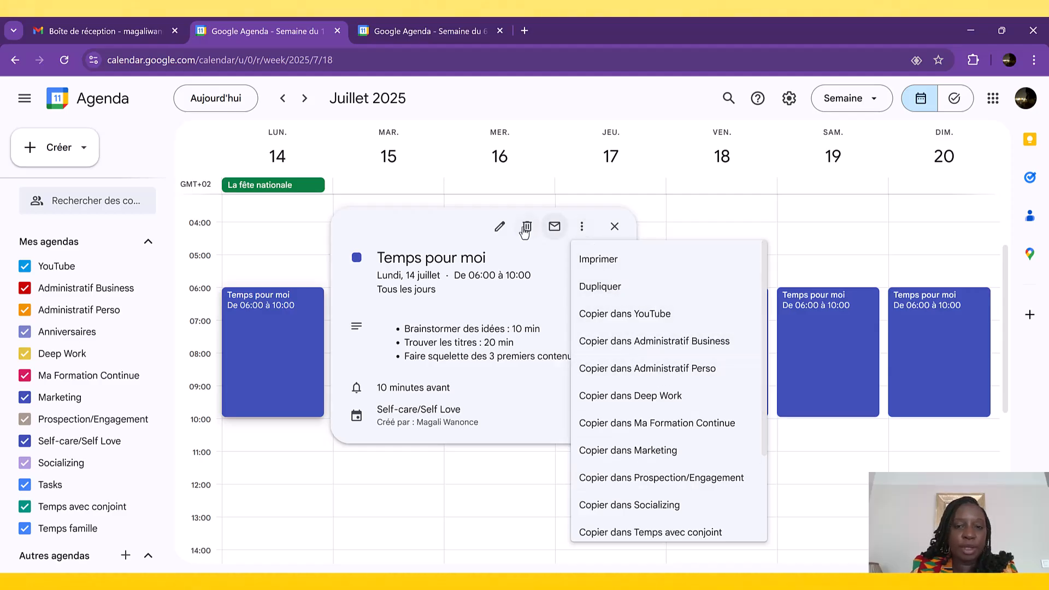
- Open the "Temps pour moi" event for editing, try the E-mail reminder type and set it back to Notification
{"action": "left_click", "coordinate": [501, 237]}
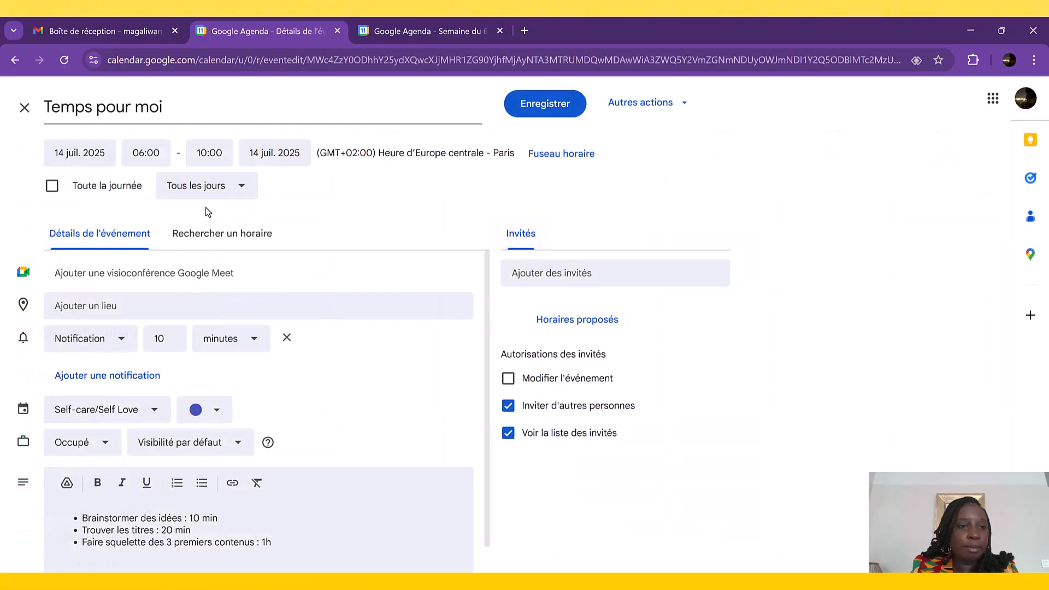
{"action": "scroll", "coordinate": [267, 336], "scroll_direction": "down", "scroll_amount": 1}
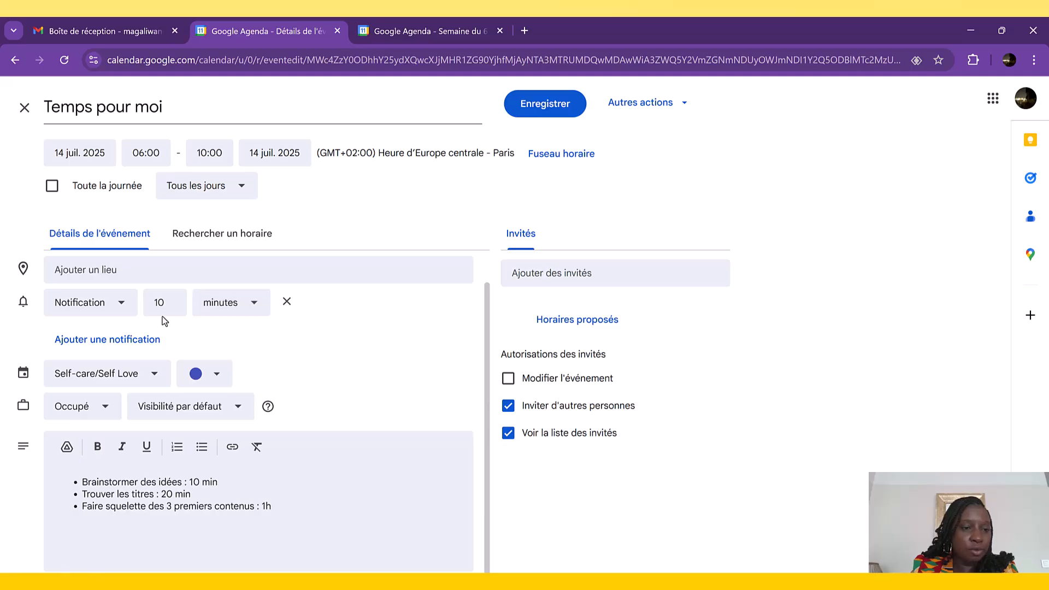
{"action": "left_click", "coordinate": [125, 308]}
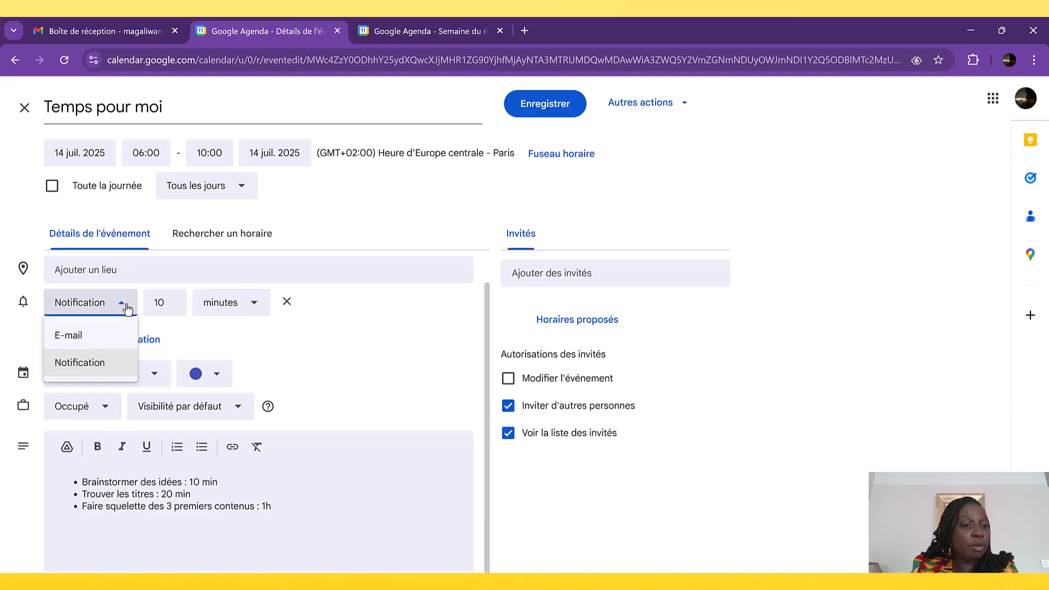
{"action": "left_click", "coordinate": [84, 335]}
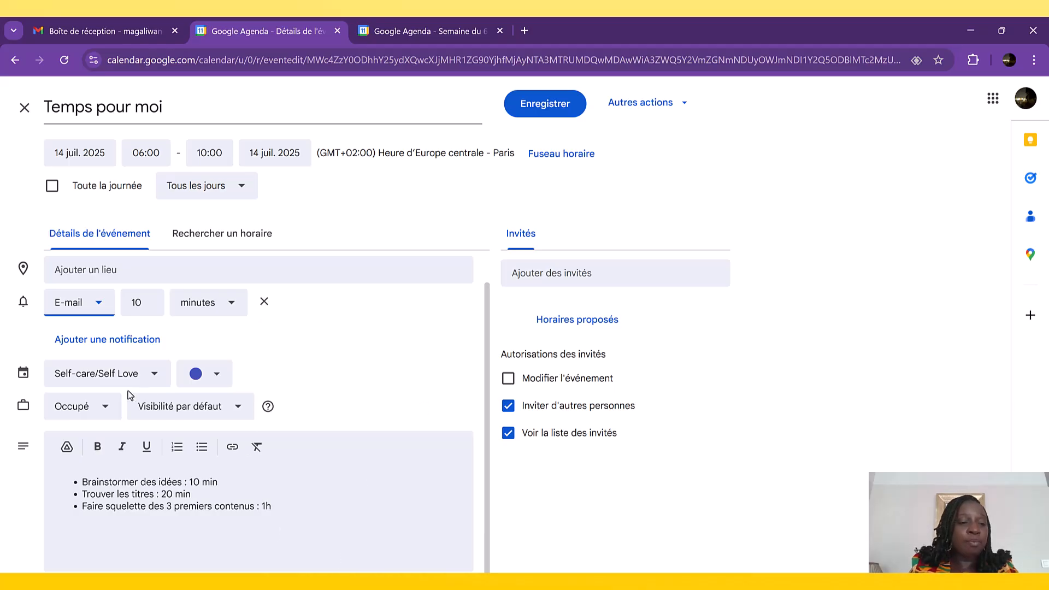
{"action": "left_click", "coordinate": [104, 310]}
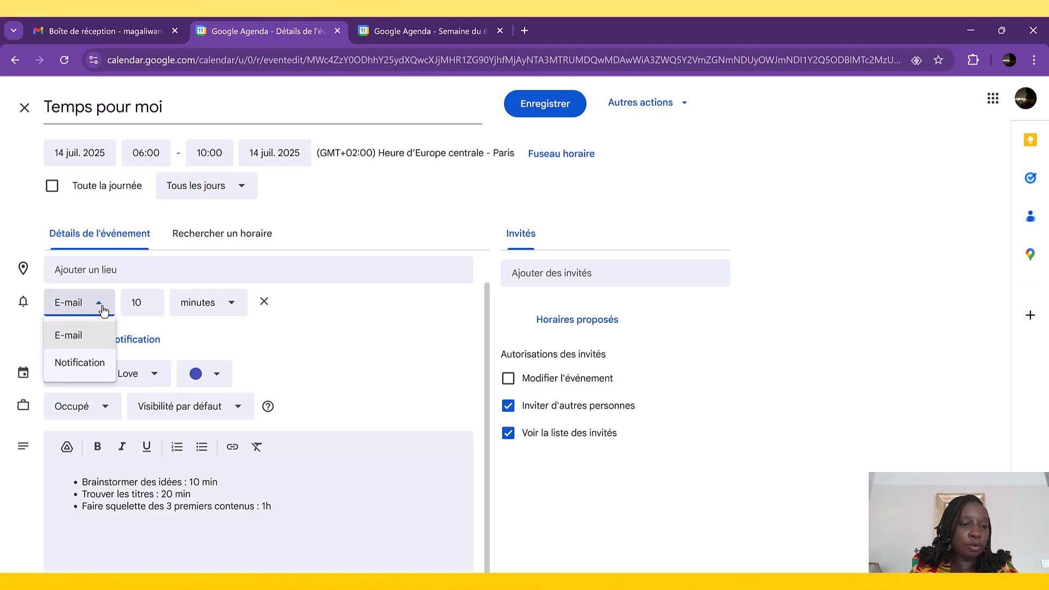
{"action": "left_click", "coordinate": [83, 361]}
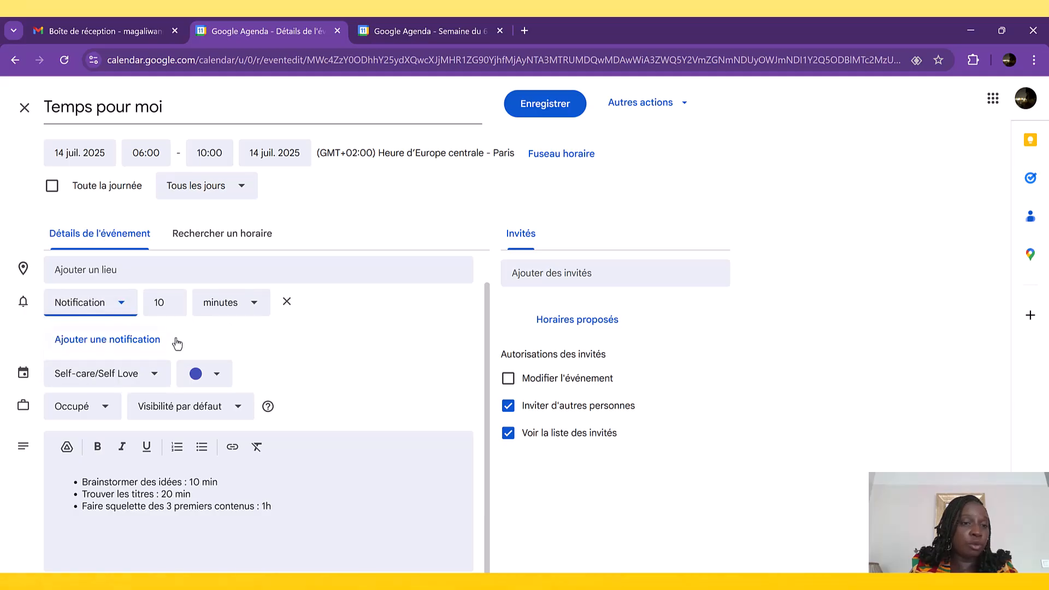
- Try a second reminder for the event, sent by E-mail and counted in hours, remove it and leave the event editor
{"action": "left_click", "coordinate": [148, 341]}
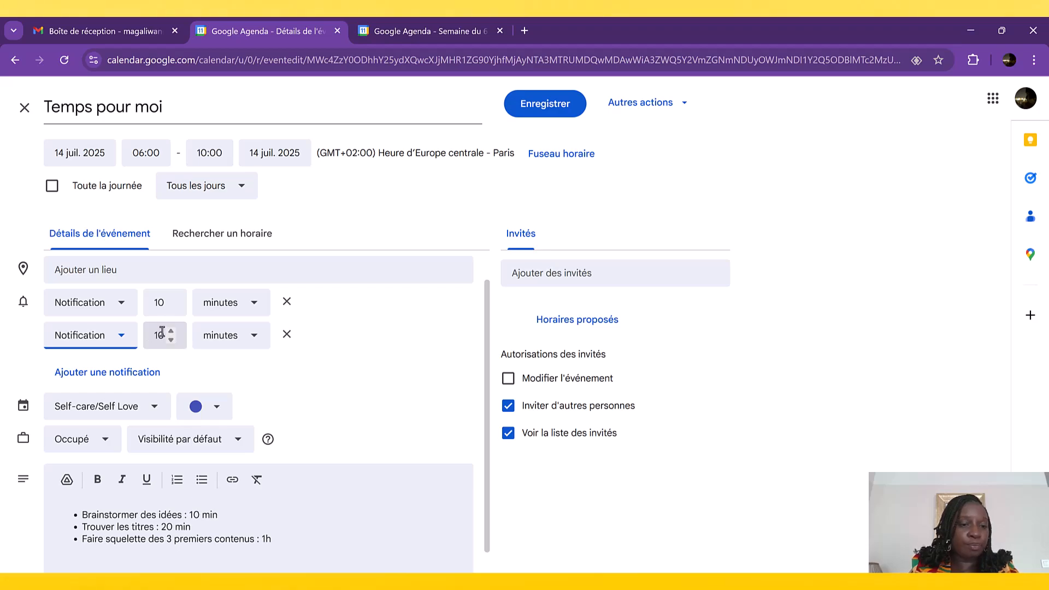
{"action": "left_click", "coordinate": [227, 337]}
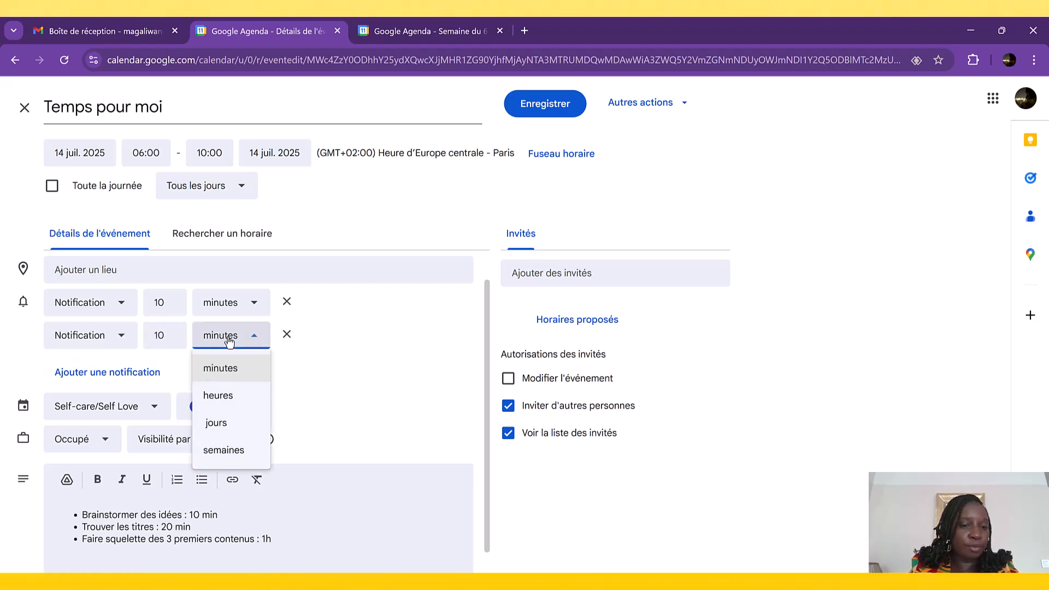
{"action": "left_click", "coordinate": [235, 403]}
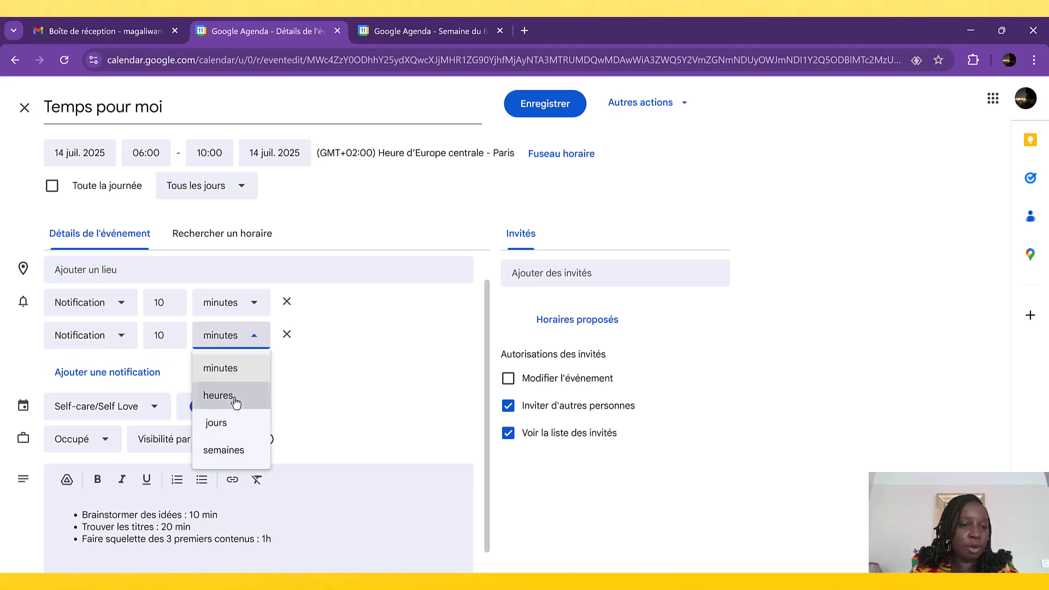
{"action": "left_click", "coordinate": [159, 333]}
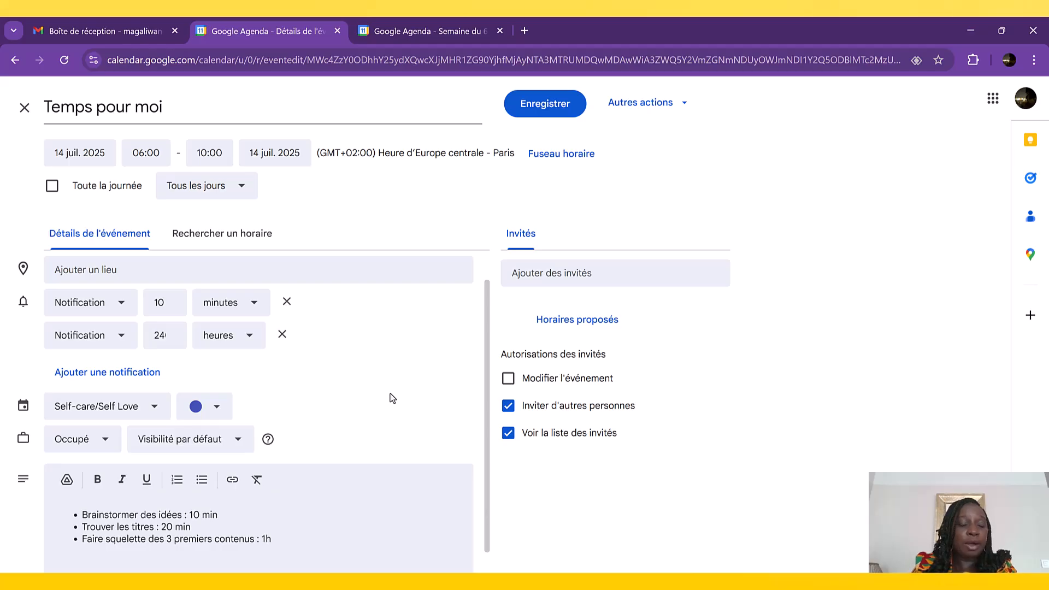
{"action": "left_click", "coordinate": [121, 341]}
{"action": "left_click", "coordinate": [92, 376]}
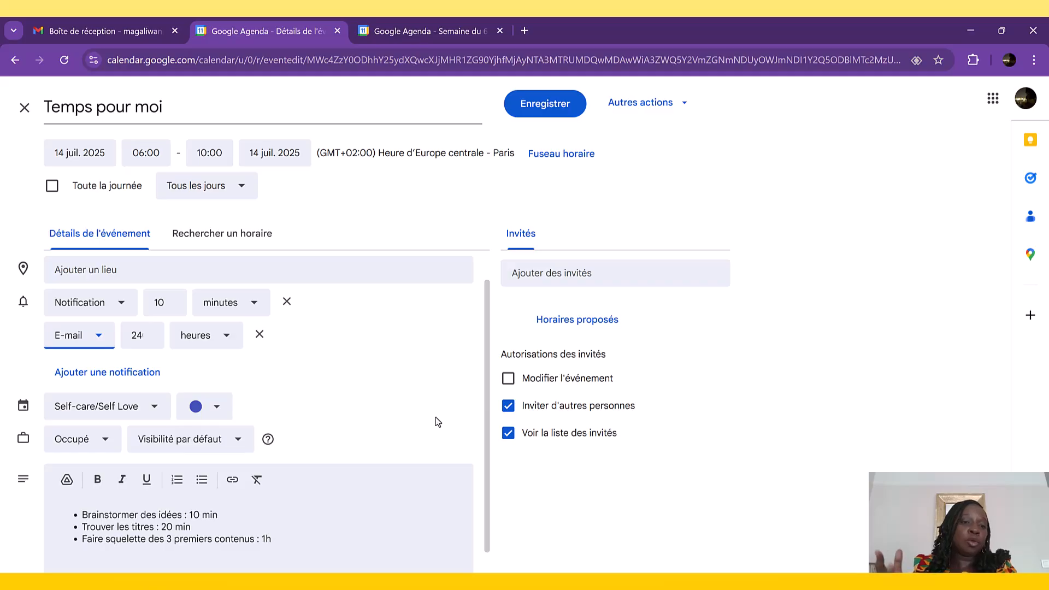
{"action": "left_click", "coordinate": [261, 336]}
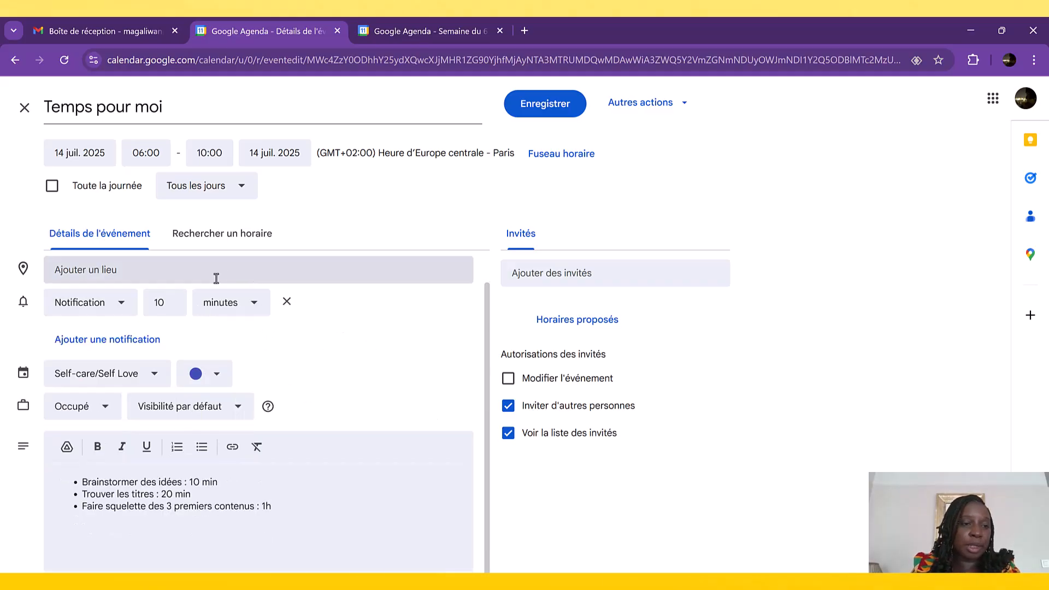
{"action": "left_click", "coordinate": [22, 113]}
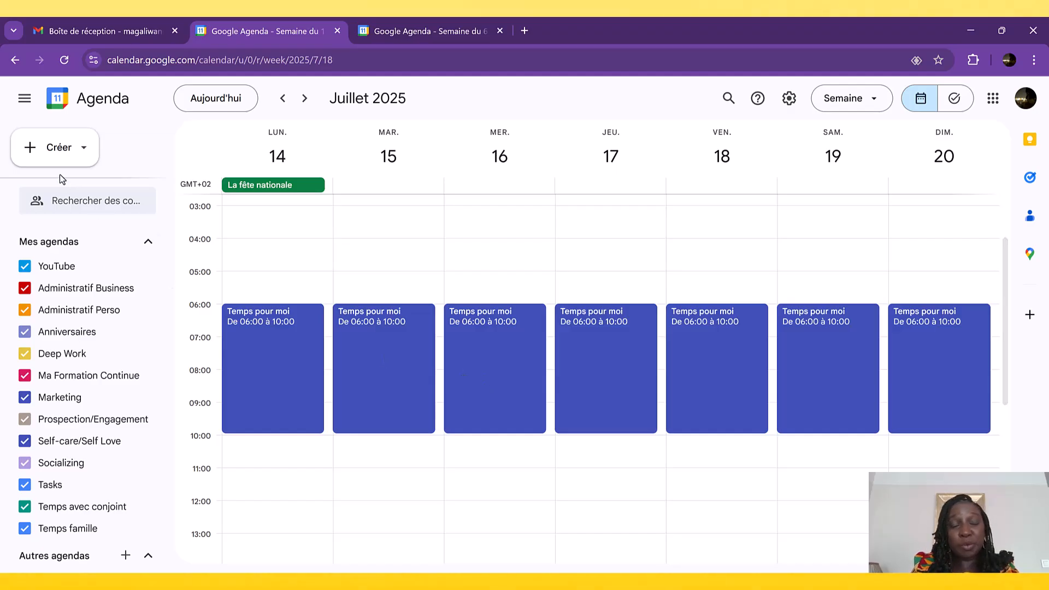
- Start a new task titled "Script YT"
{"action": "left_click", "coordinate": [59, 154]}
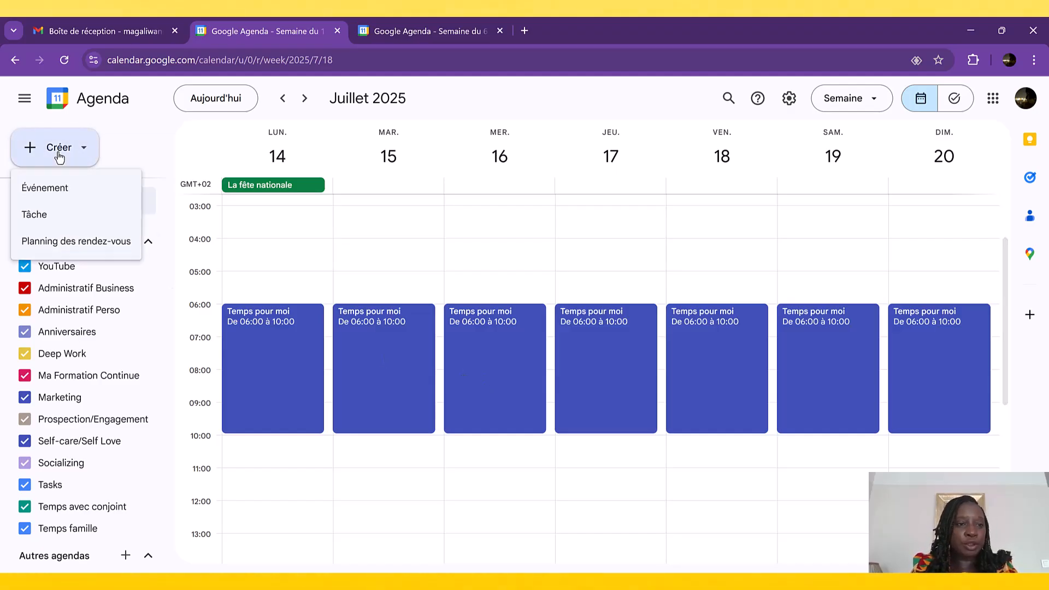
{"action": "left_click", "coordinate": [52, 220]}
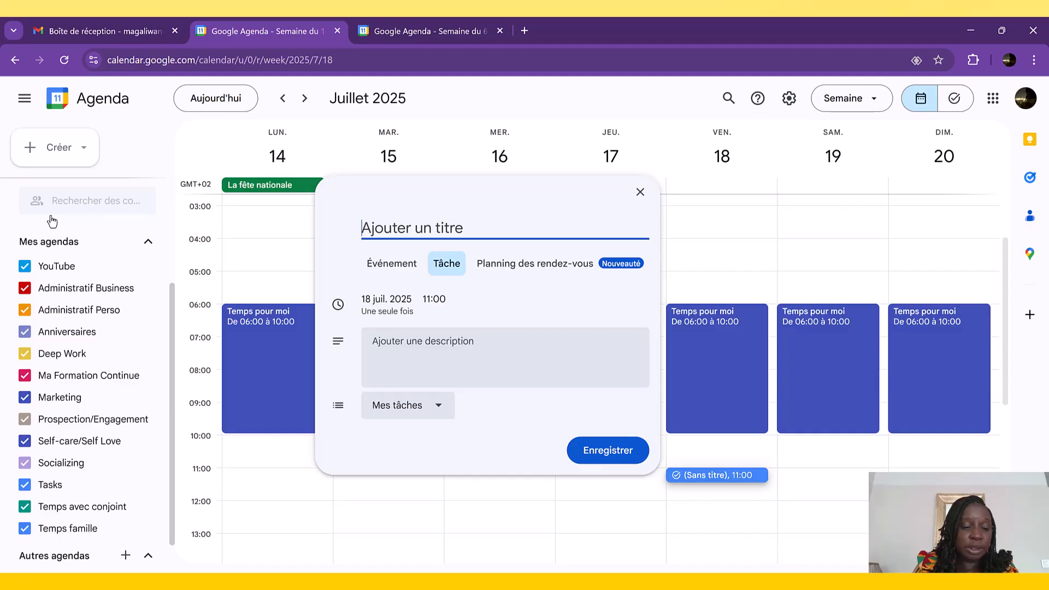
{"action": "type", "text": "Script YT"}
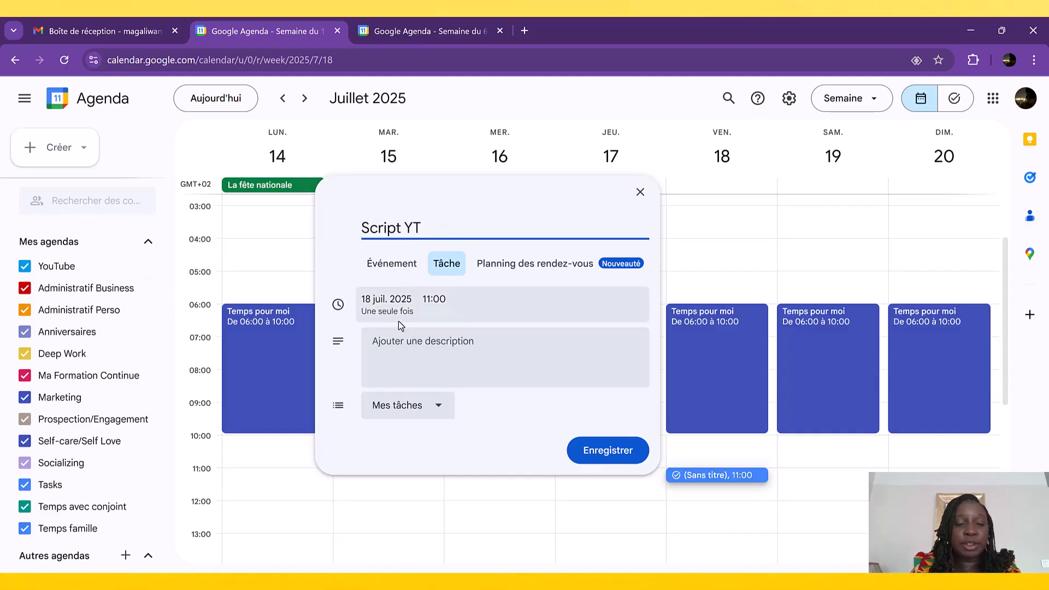
- Set the task to repeat "Toutes les semaines le vendredi", keep it in Mes tâches without a description, and save it
{"action": "left_click", "coordinate": [444, 311]}
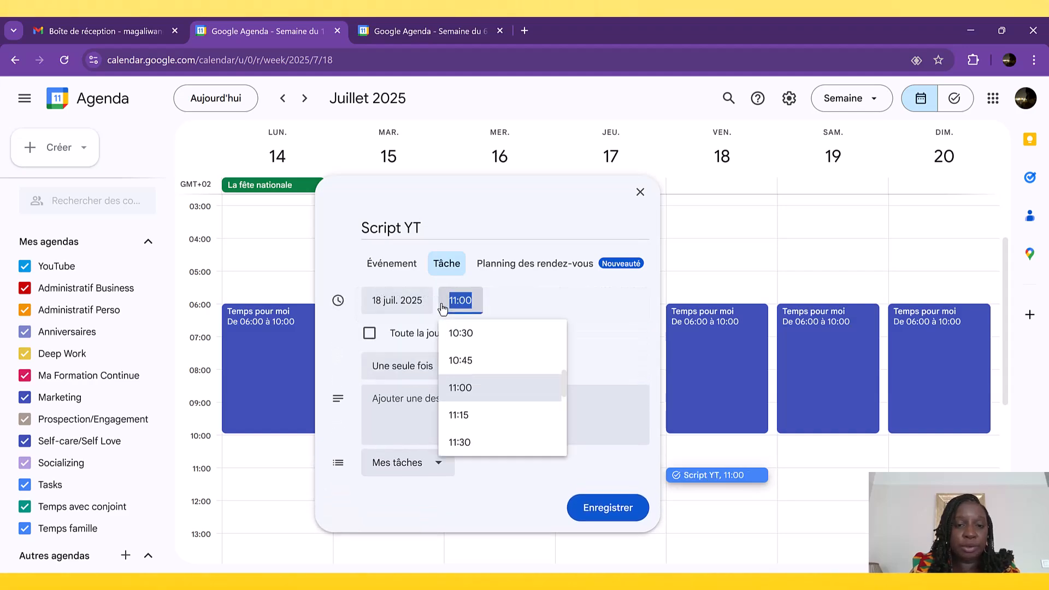
{"action": "left_click", "coordinate": [544, 307]}
{"action": "left_click", "coordinate": [444, 372]}
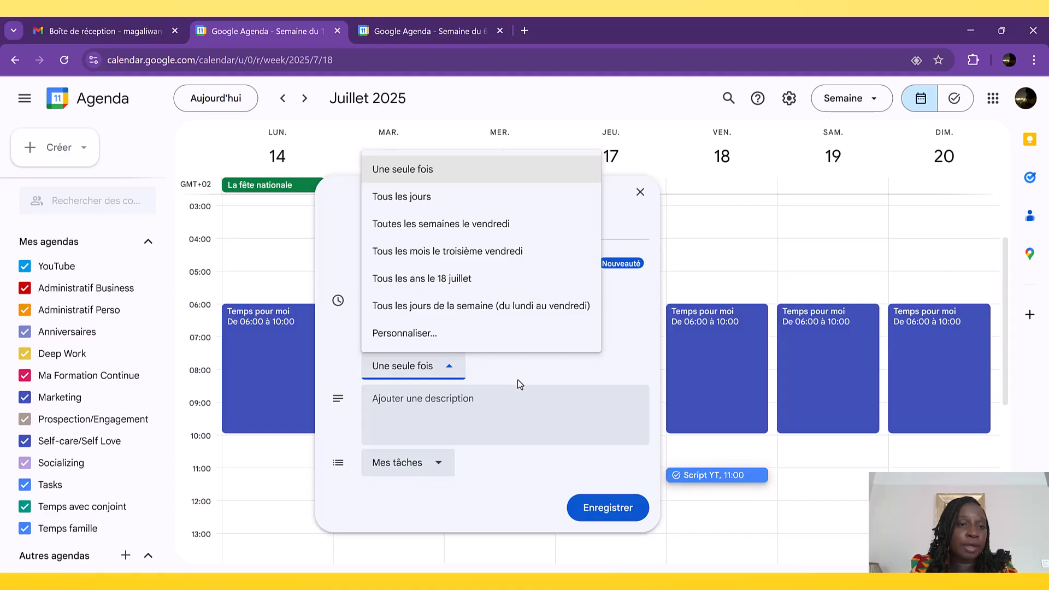
{"action": "left_click", "coordinate": [428, 223]}
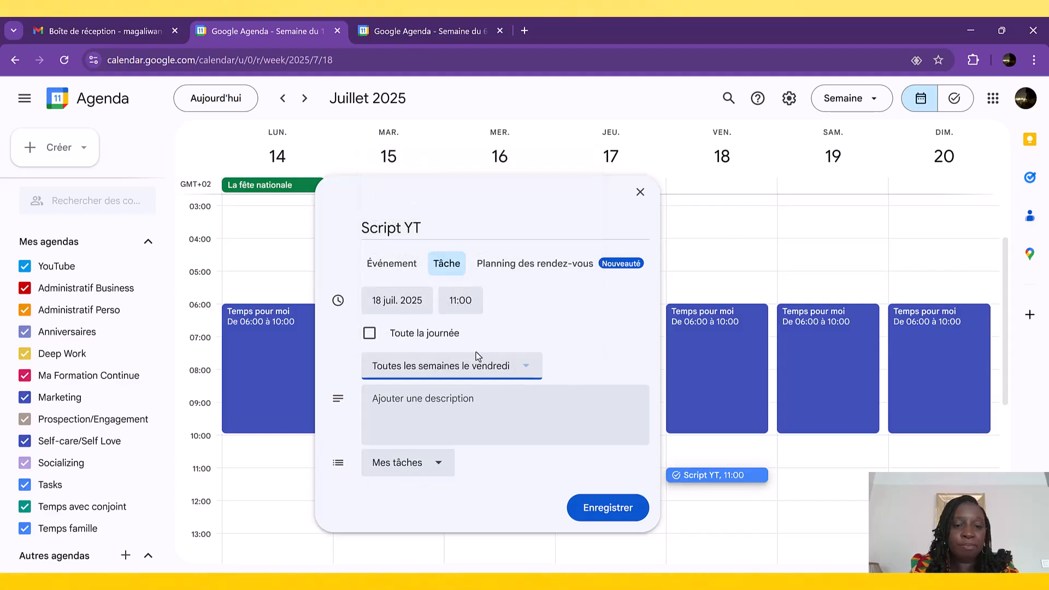
{"action": "left_click", "coordinate": [450, 425]}
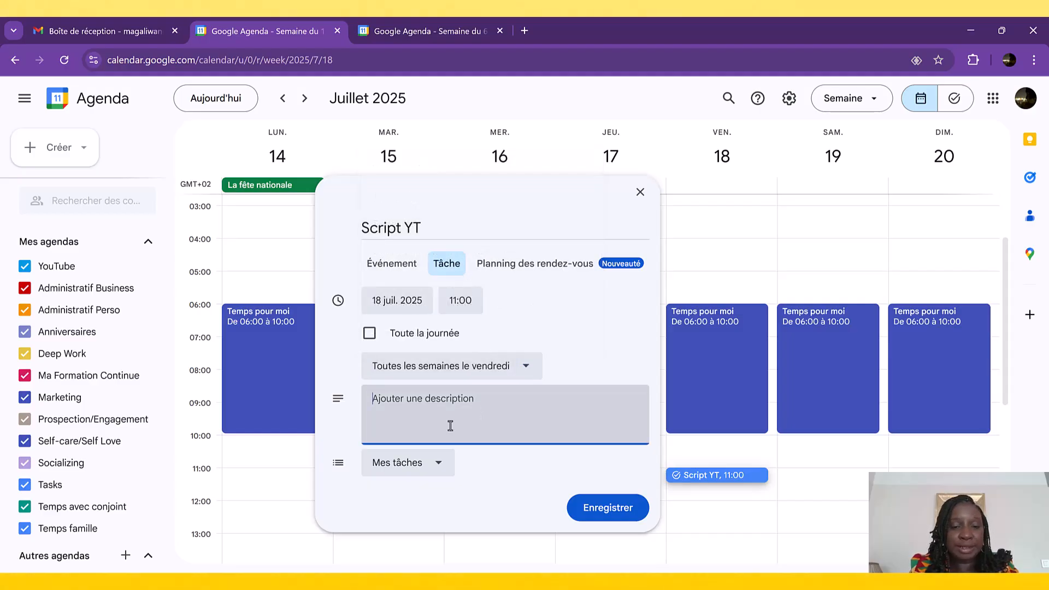
{"action": "left_click", "coordinate": [443, 471]}
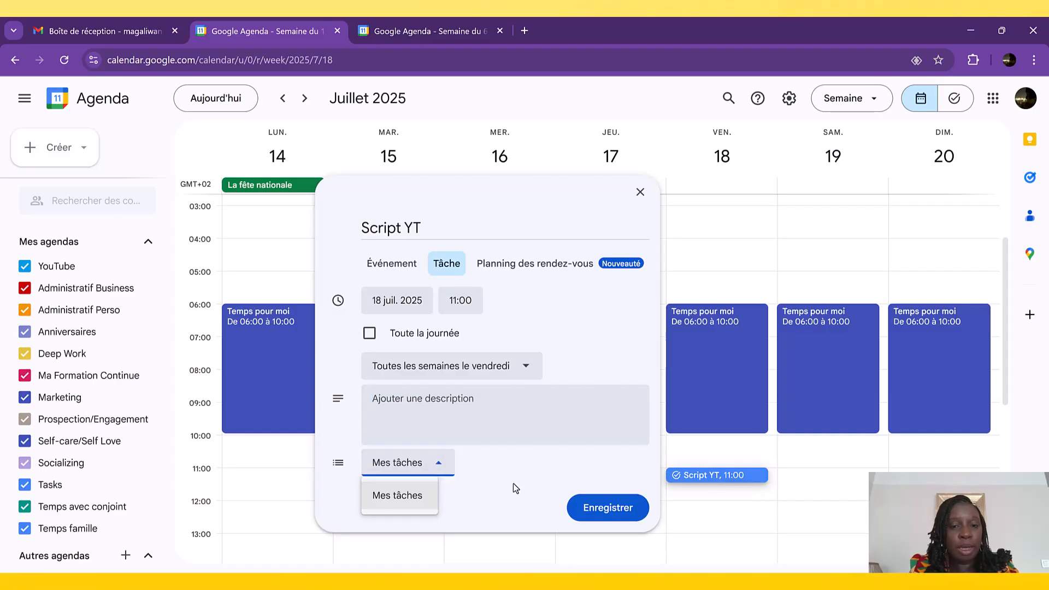
{"action": "left_click", "coordinate": [533, 483]}
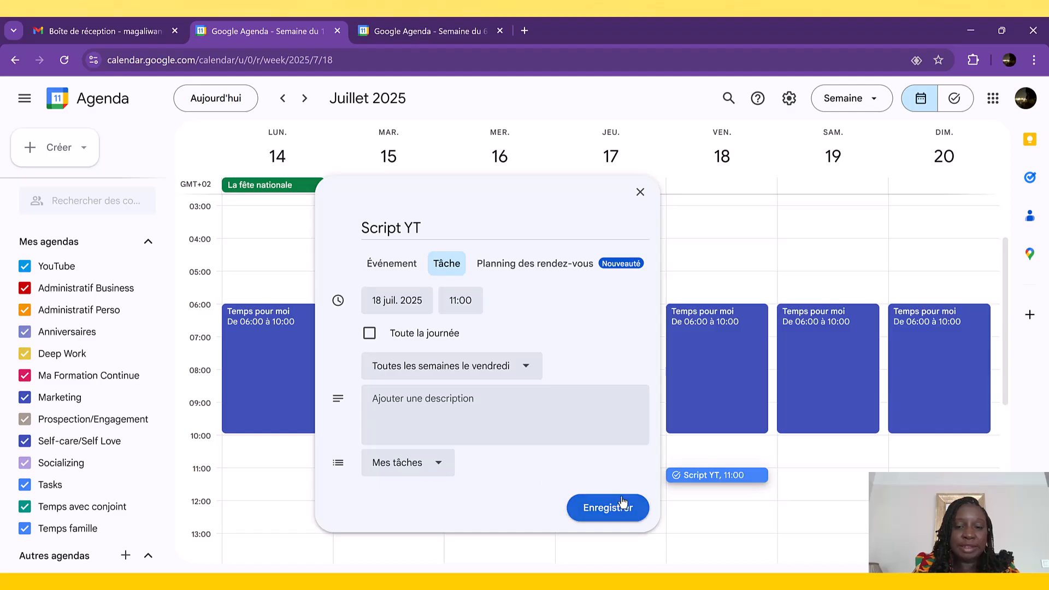
{"action": "left_click", "coordinate": [611, 511]}
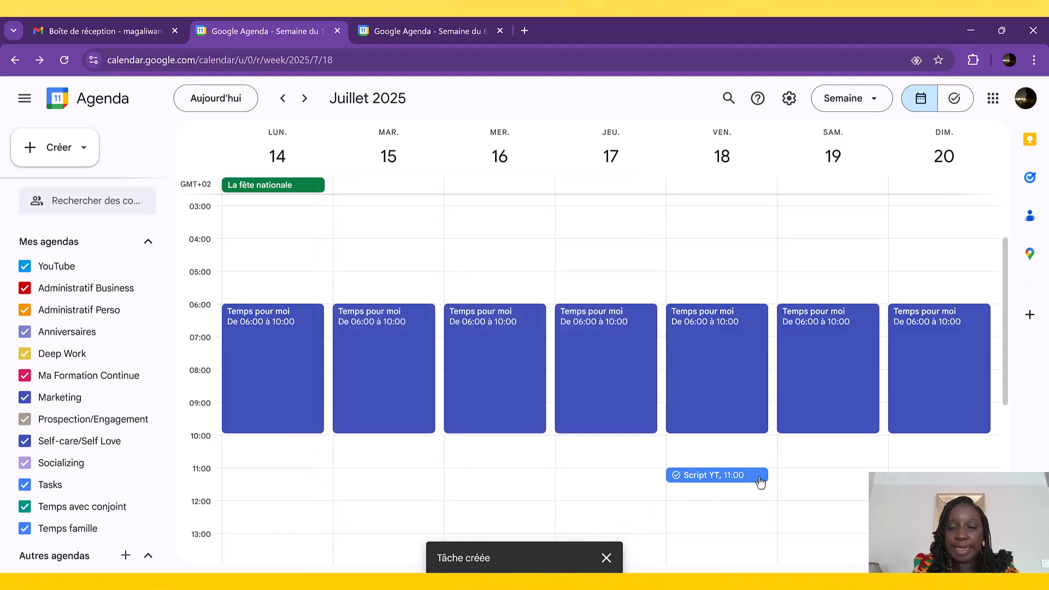
- Hide and show the Tasks calendar again, and mark the "Script YT" task on Friday 18 July as completed
{"action": "left_click", "coordinate": [25, 485]}
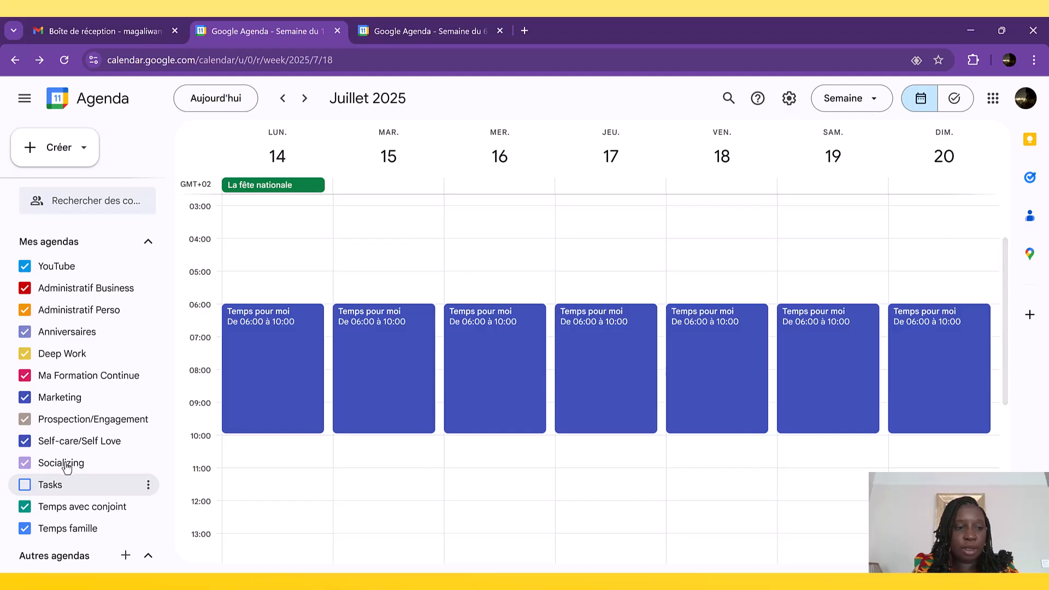
{"action": "left_click", "coordinate": [25, 486]}
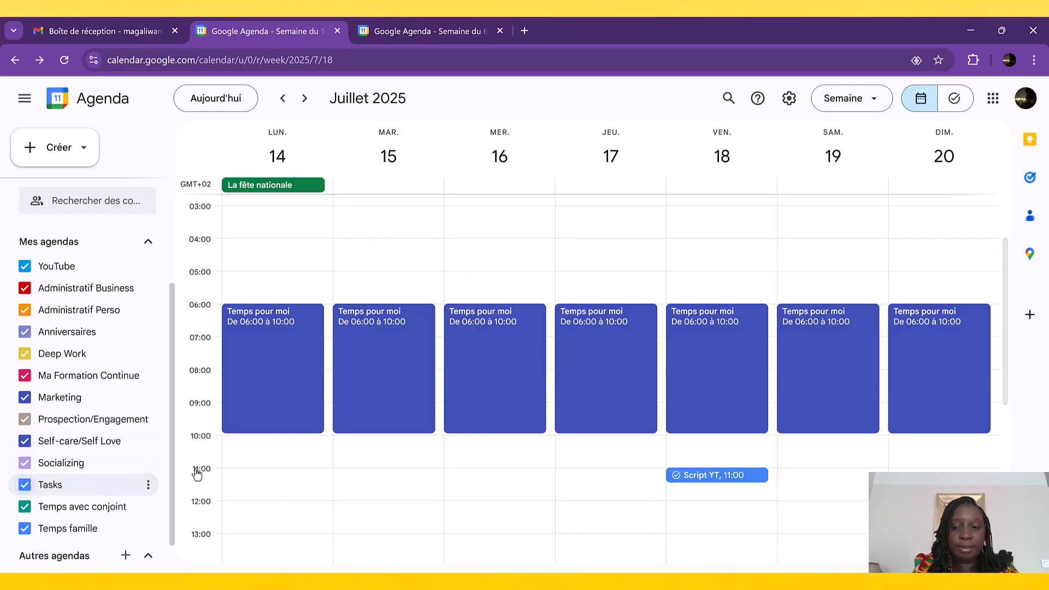
{"action": "left_click", "coordinate": [701, 483]}
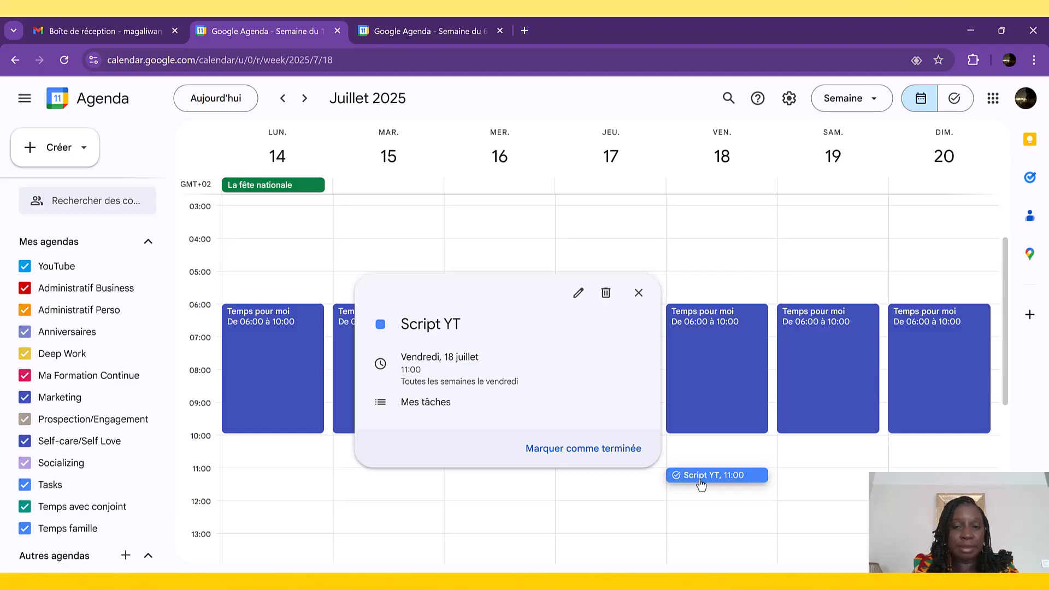
{"action": "left_click", "coordinate": [567, 449]}
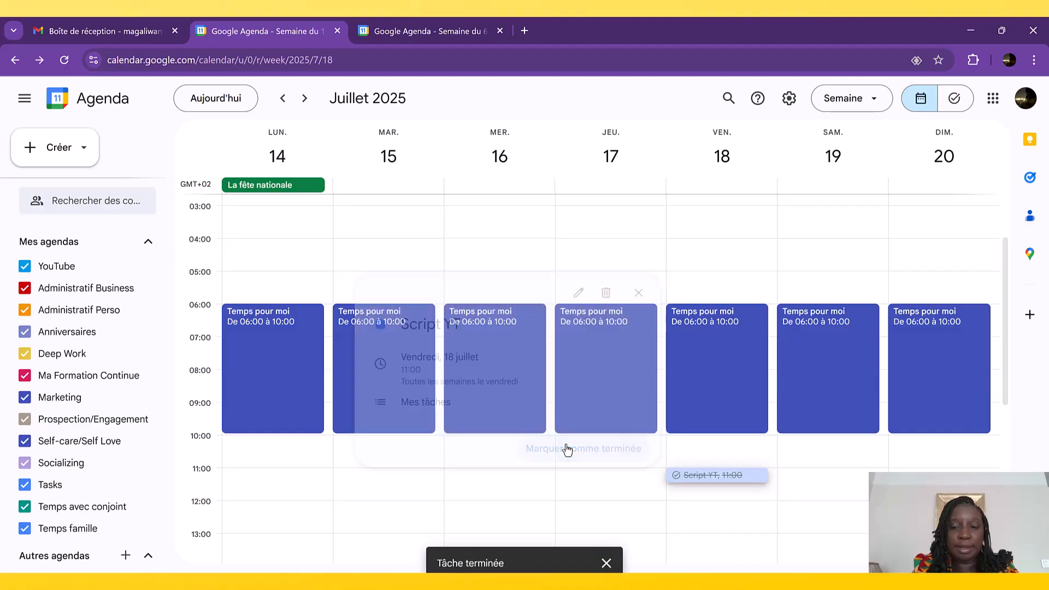